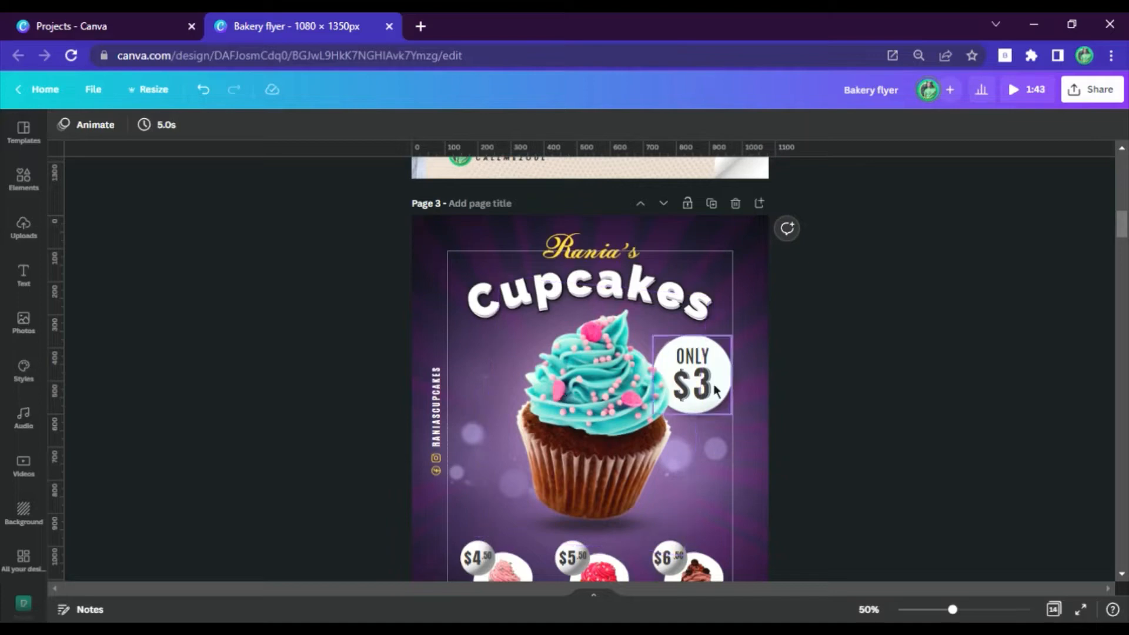
Examine the finished cupcake flyer on page 3 and the images and fonts listed on the page 4 assets sheet.
{"action": "scroll", "coordinate": [447, 398], "scroll_direction": "down", "scroll_amount": 3}
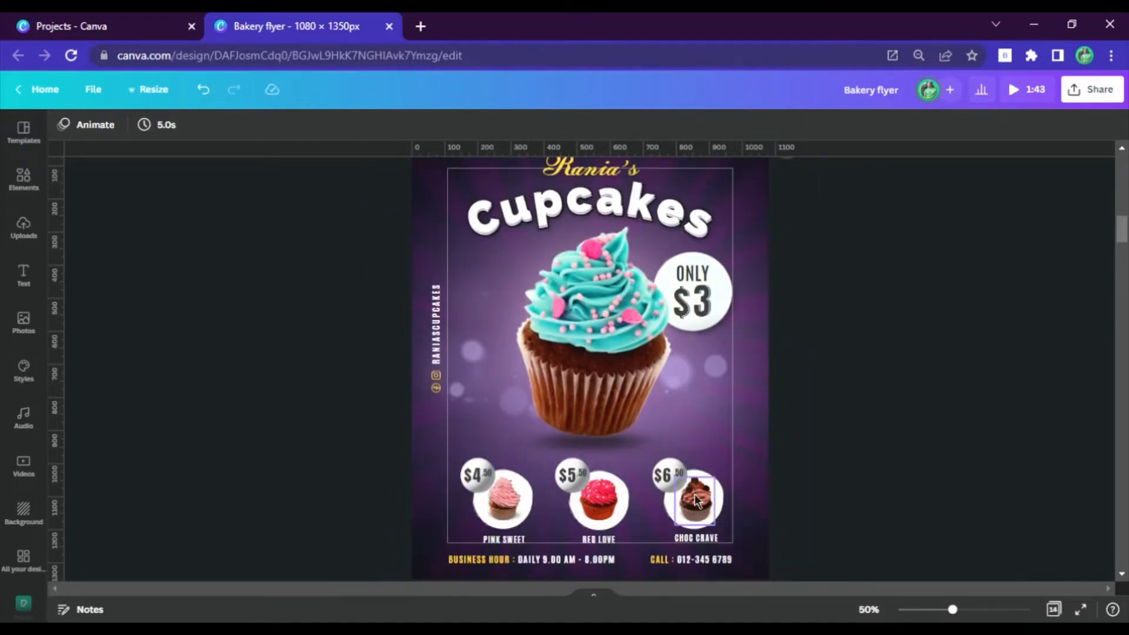
{"action": "scroll", "coordinate": [695, 500], "scroll_direction": "down", "scroll_amount": 2}
{"action": "left_click", "coordinate": [868, 609]}
{"action": "left_click", "coordinate": [871, 433]}
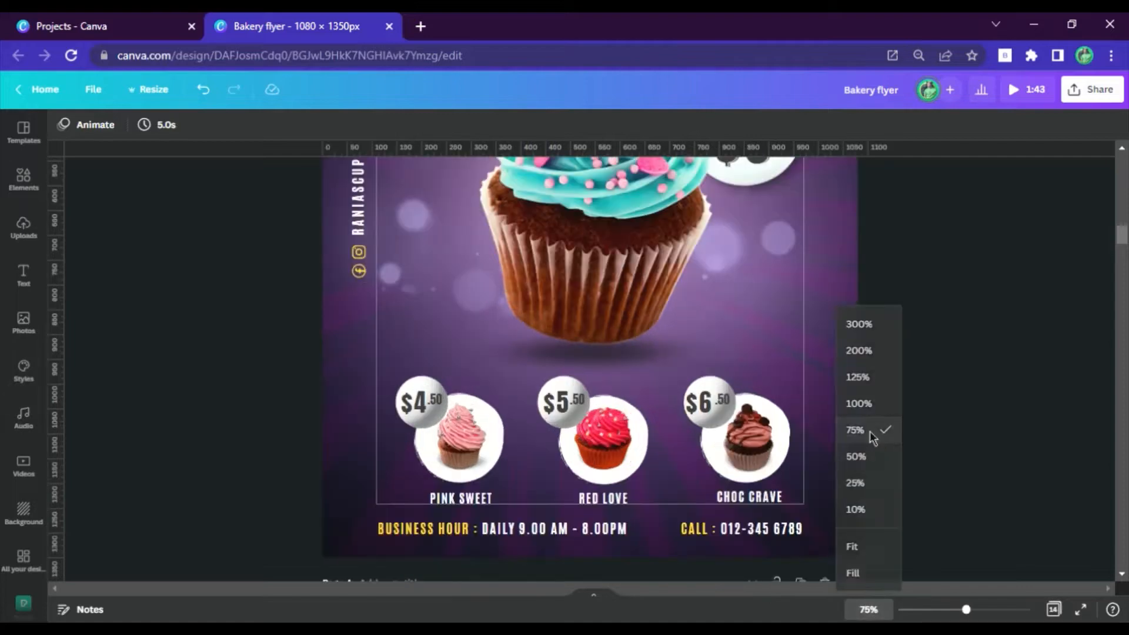
{"action": "scroll", "coordinate": [868, 352], "scroll_direction": "up", "scroll_amount": 5}
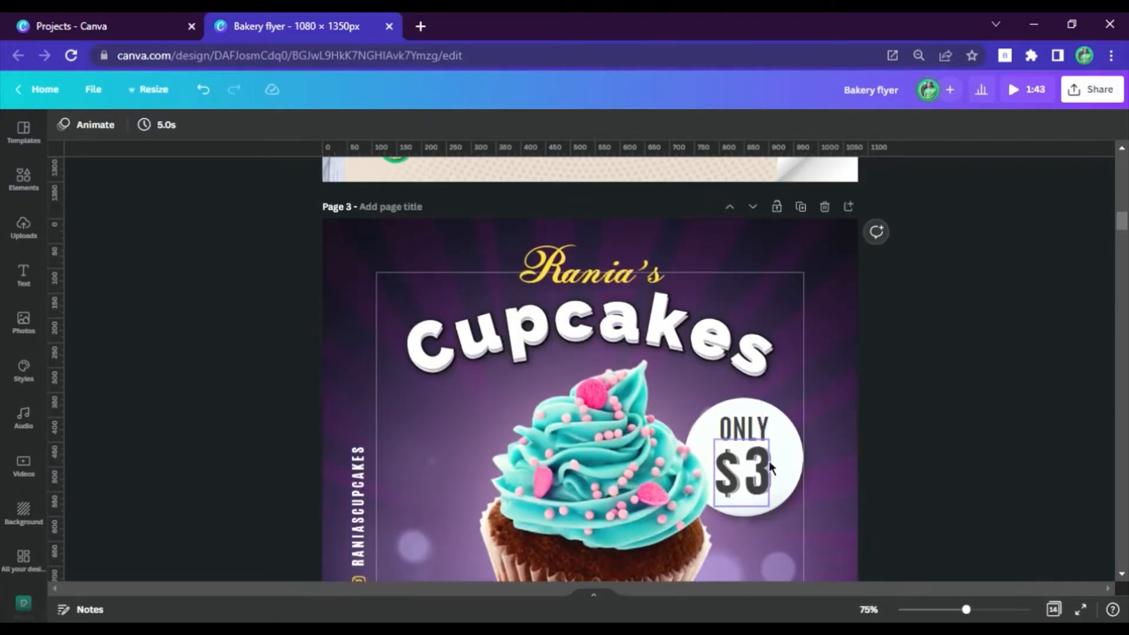
{"action": "scroll", "coordinate": [766, 387], "scroll_direction": "down", "scroll_amount": 10}
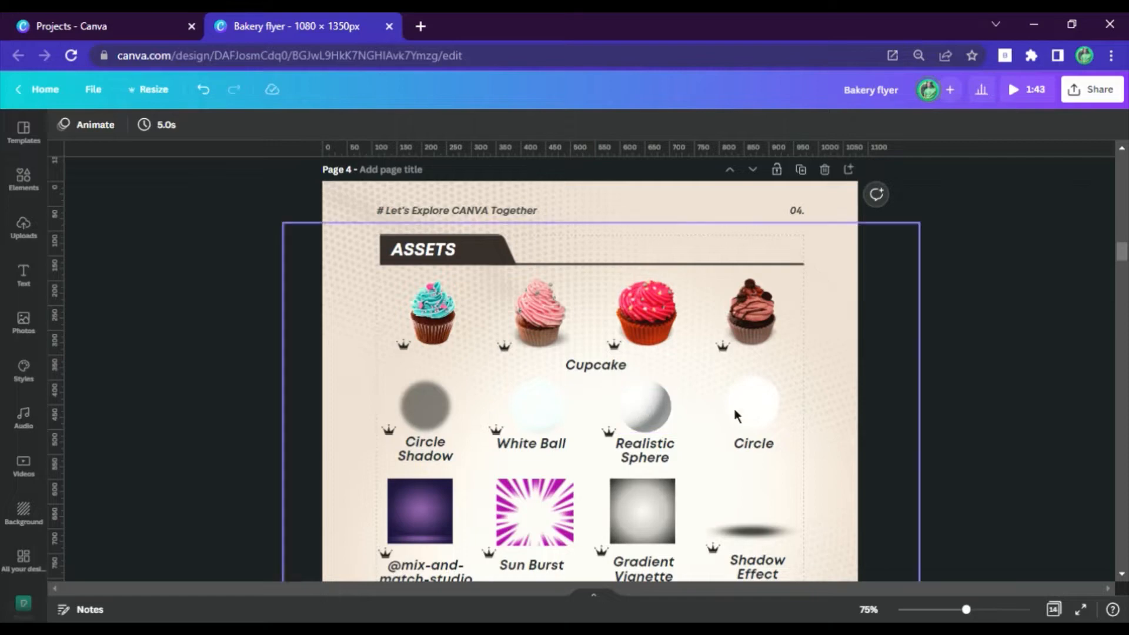
{"action": "scroll", "coordinate": [630, 416], "scroll_direction": "down", "scroll_amount": 3}
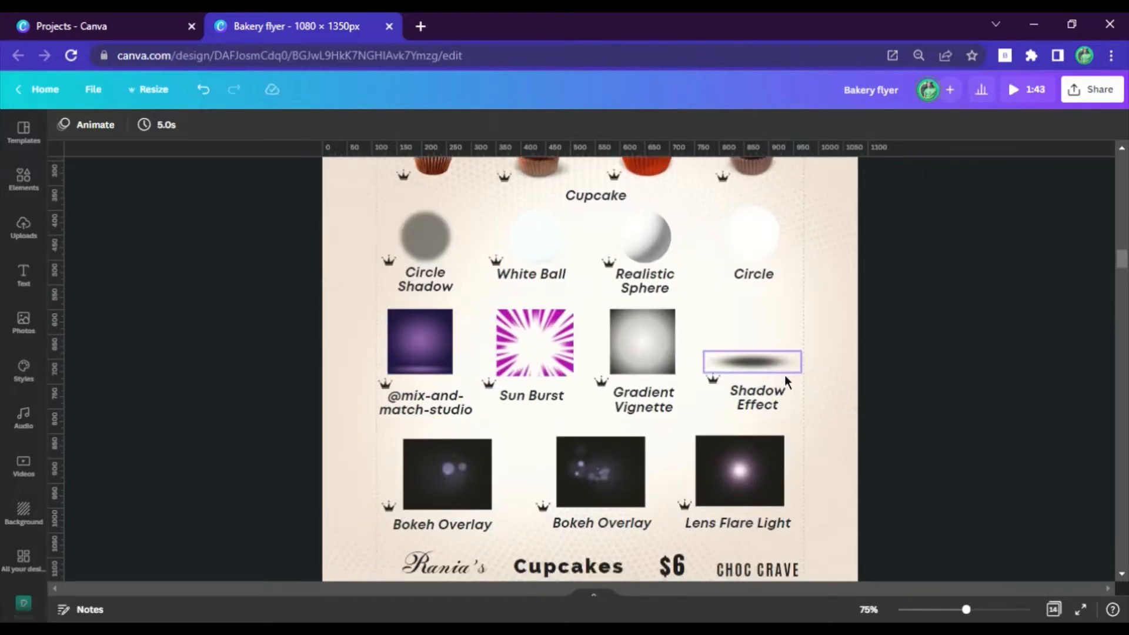
{"action": "scroll", "coordinate": [785, 375], "scroll_direction": "down", "scroll_amount": 3}
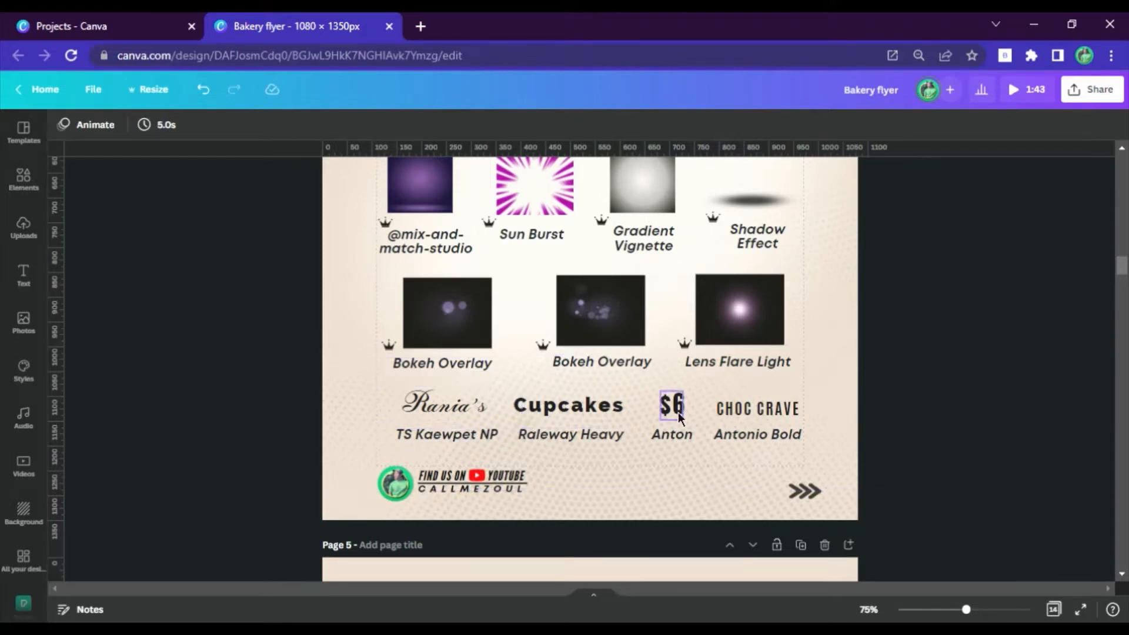
{"action": "scroll", "coordinate": [910, 406], "scroll_direction": "up", "scroll_amount": 10}
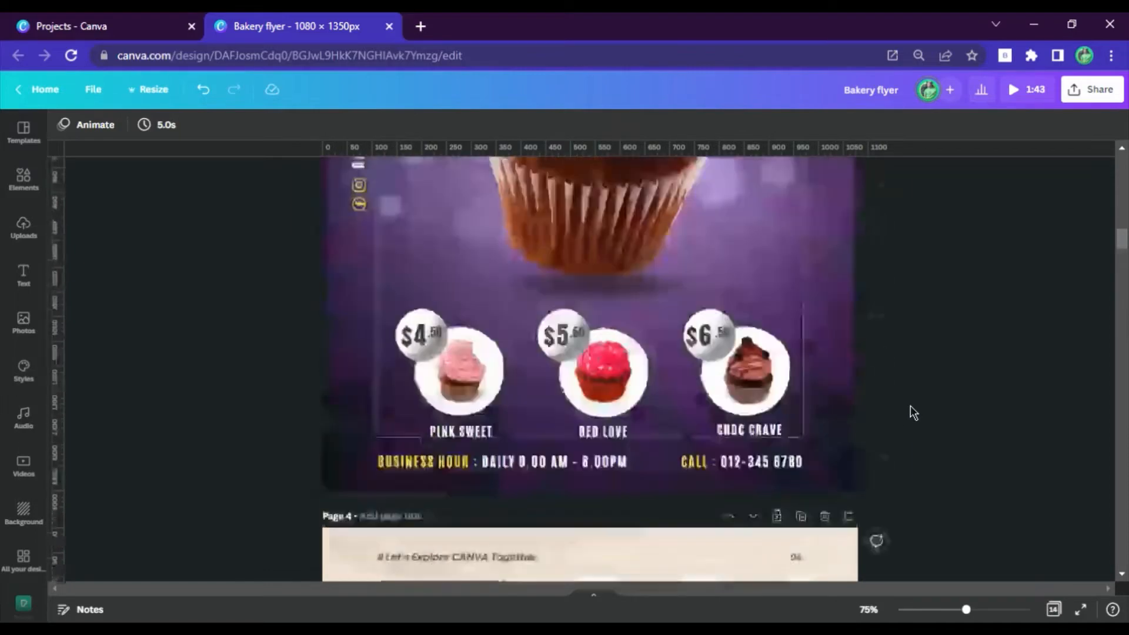
{"action": "left_click", "coordinate": [868, 609]}
{"action": "left_click", "coordinate": [858, 457]}
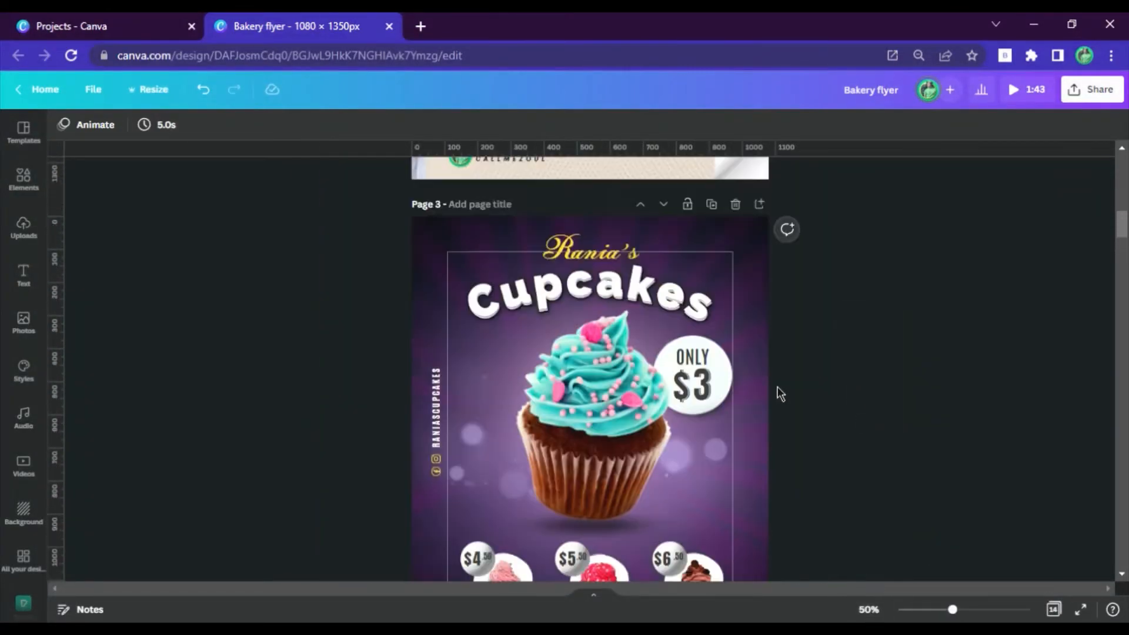
Copy the purple studio backdrop, Sun Burst and Gradient Vignette images from the assets page onto blank page 5.
{"action": "scroll", "coordinate": [755, 333], "scroll_direction": "down", "scroll_amount": 14}
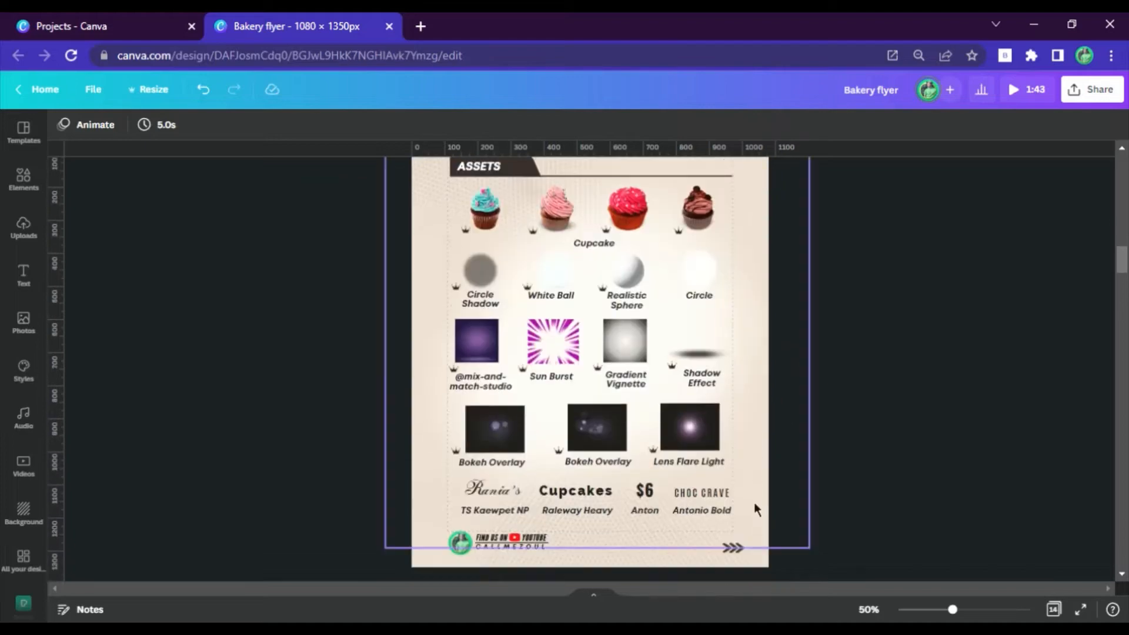
{"action": "scroll", "coordinate": [747, 462], "scroll_direction": "up", "scroll_amount": 4}
{"action": "left_click", "coordinate": [483, 346]}
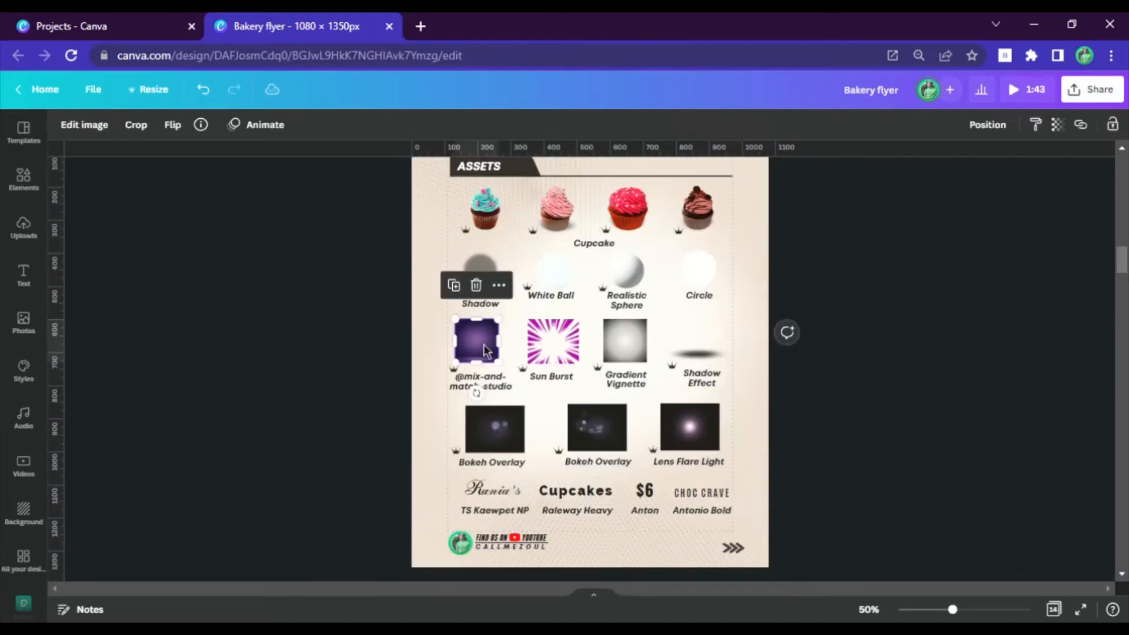
{"action": "left_click", "coordinate": [548, 372], "text": "shift"}
{"action": "left_click", "coordinate": [631, 331], "text": "shift"}
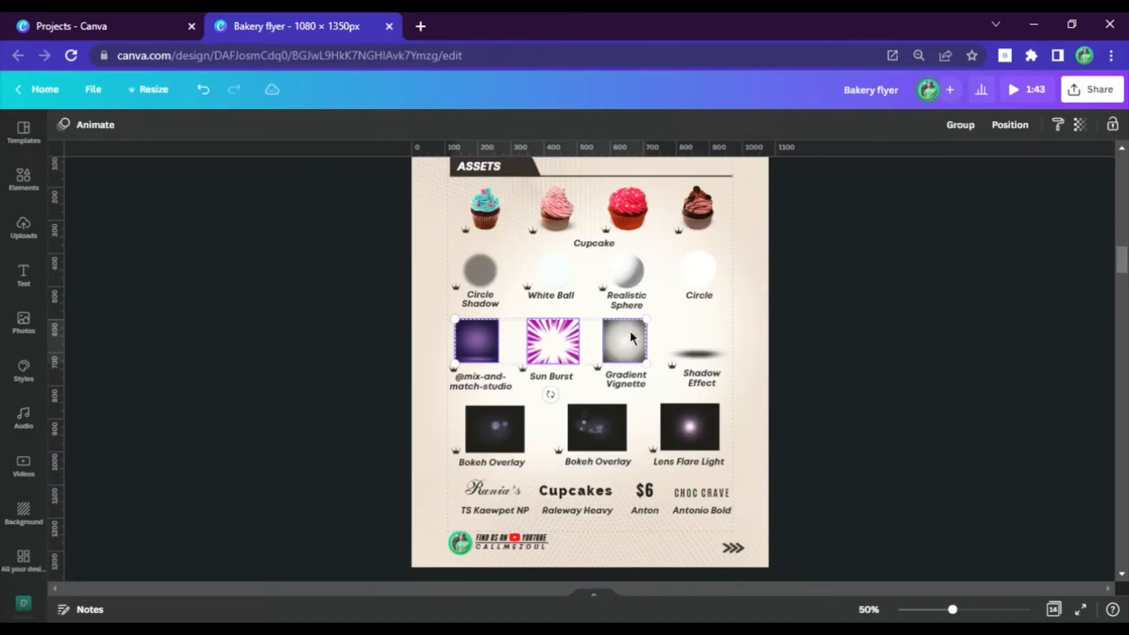
{"action": "scroll", "coordinate": [668, 341], "scroll_direction": "down", "scroll_amount": 5}
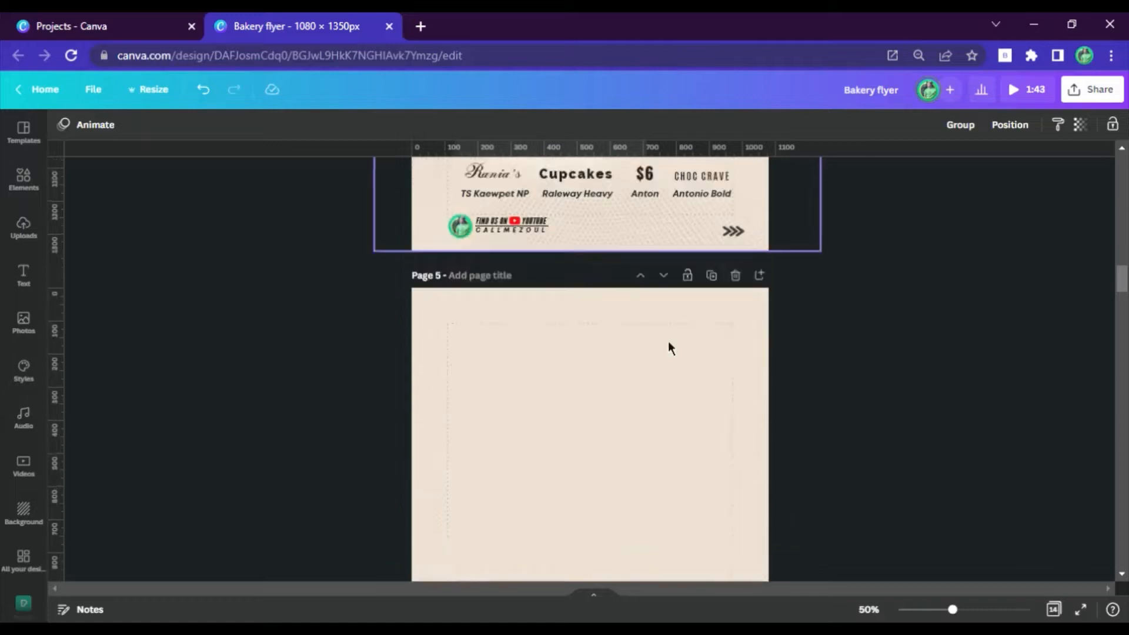
{"action": "scroll", "coordinate": [668, 341], "scroll_direction": "down", "scroll_amount": 3}
{"action": "left_click", "coordinate": [617, 352]}
{"action": "key", "text": "ctrl+v"}
{"action": "scroll", "coordinate": [710, 365], "scroll_direction": "up", "scroll_amount": 3}
{"action": "left_click", "coordinate": [702, 456]}
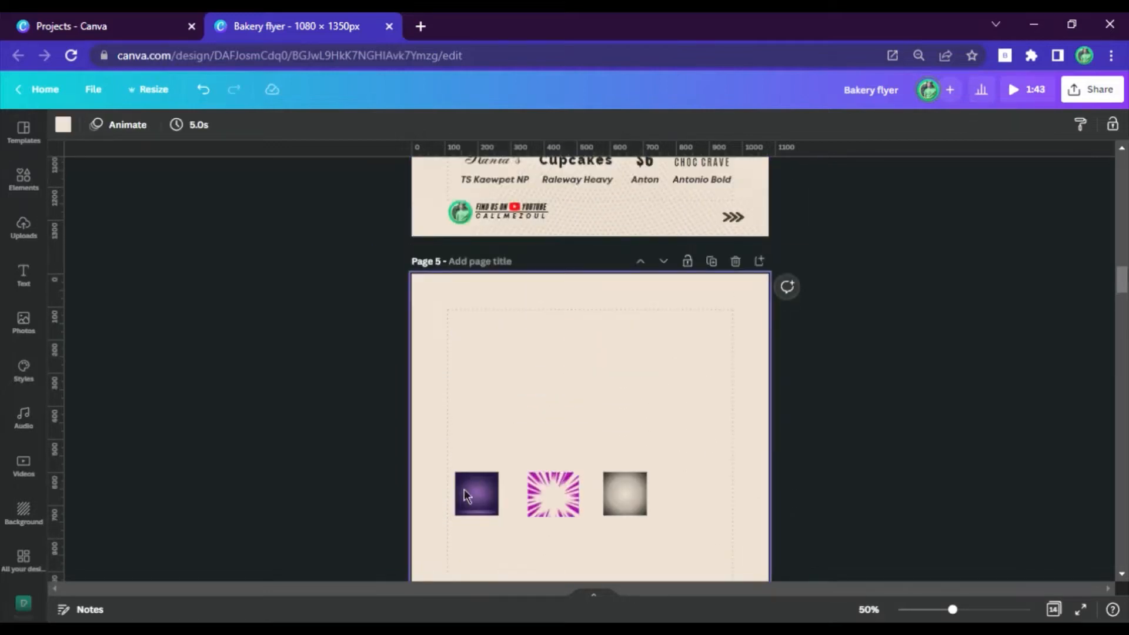
Set the purple studio image as the background of page 5.
{"action": "left_click", "coordinate": [468, 493]}
{"action": "right_click", "coordinate": [487, 487]}
{"action": "left_click", "coordinate": [552, 578]}
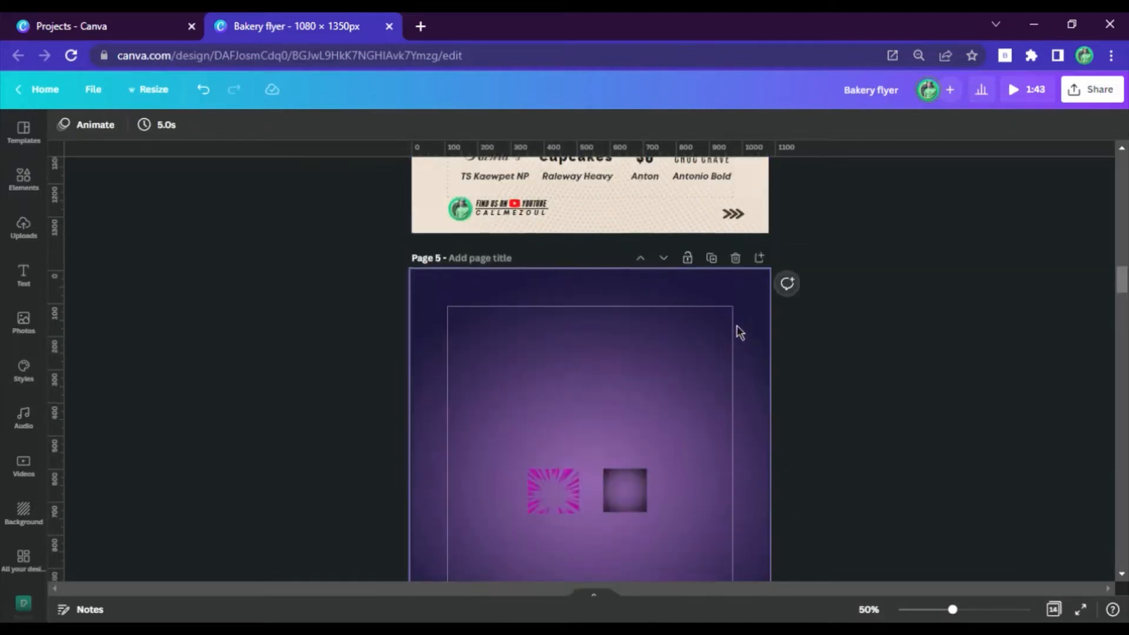
Enlarge the purple background image within its crop and reposition it to center the glow and leave the lighter floor band off the page.
{"action": "scroll", "coordinate": [724, 327], "scroll_direction": "down", "scroll_amount": 5}
{"action": "scroll", "coordinate": [746, 358], "scroll_direction": "up", "scroll_amount": 4}
{"action": "double_click", "coordinate": [741, 353]}
{"action": "scroll", "coordinate": [765, 365], "scroll_direction": "down", "scroll_amount": 5}
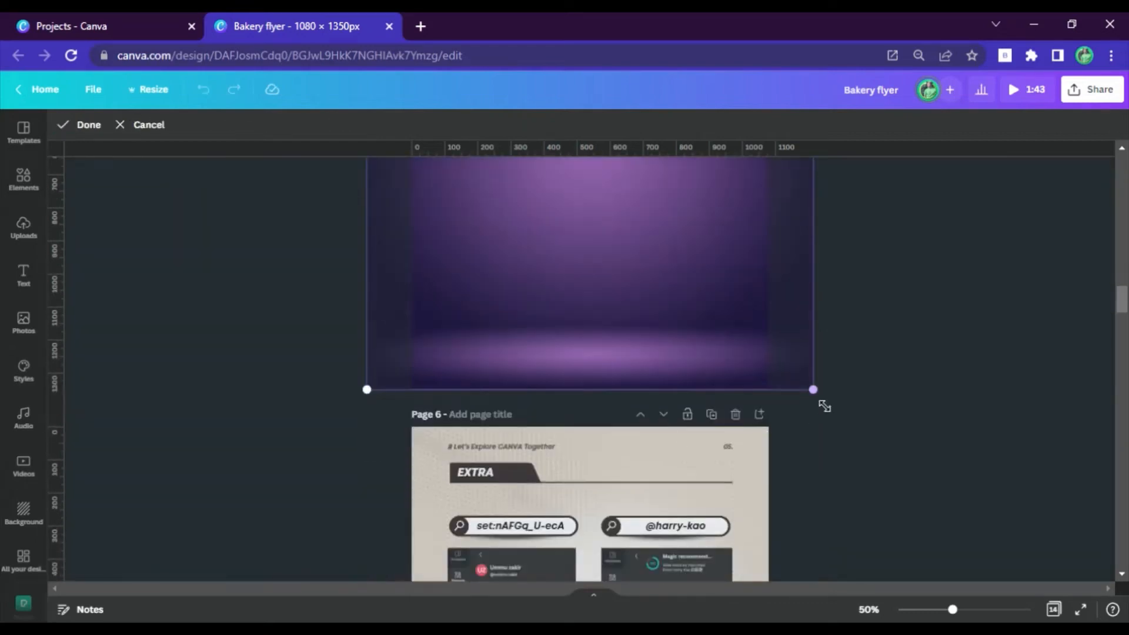
{"action": "left_click_drag", "start_coordinate": [824, 407], "coordinate": [1021, 577]}
{"action": "scroll", "coordinate": [759, 447], "scroll_direction": "up", "scroll_amount": 3}
{"action": "left_click_drag", "start_coordinate": [759, 447], "coordinate": [652, 361]}
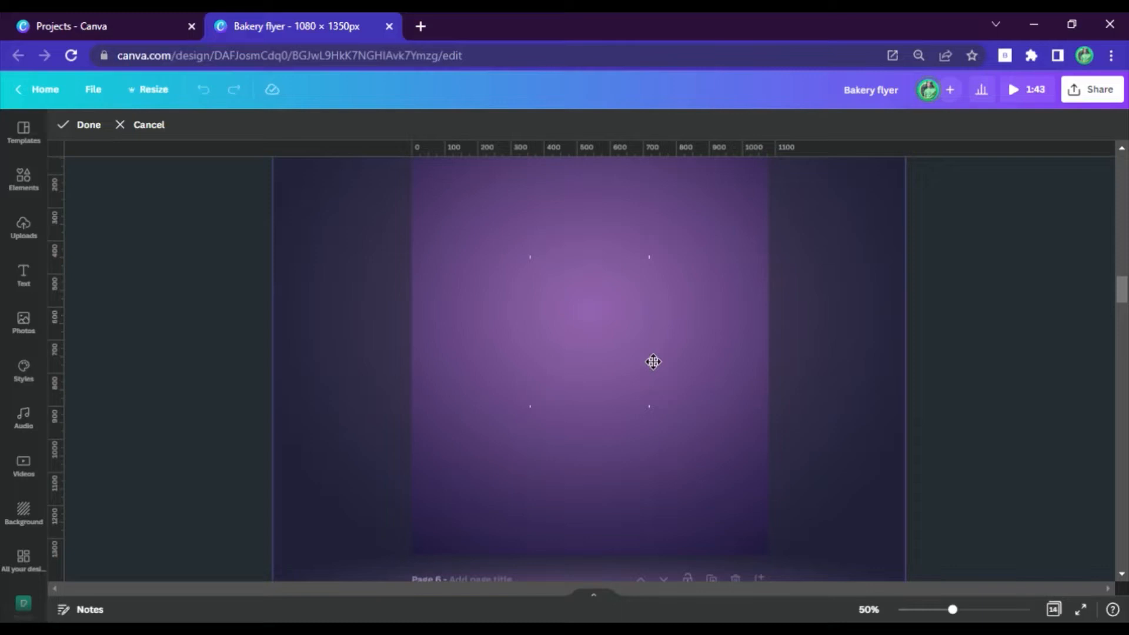
{"action": "left_click", "coordinate": [937, 336]}
Move the Sun Burst image to the page's upper-left corner and enlarge it to cover page 5.
{"action": "scroll", "coordinate": [559, 514], "scroll_direction": "up", "scroll_amount": 5}
{"action": "left_click", "coordinate": [556, 563]}
{"action": "left_click_drag", "start_coordinate": [556, 563], "coordinate": [471, 490]}
{"action": "left_click", "coordinate": [671, 435]}
{"action": "left_click_drag", "start_coordinate": [467, 410], "coordinate": [784, 511]}
{"action": "scroll", "coordinate": [765, 471], "scroll_direction": "up", "scroll_amount": 3}
{"action": "mouse_move", "coordinate": [746, 431]}
{"action": "left_mouse_down"}
{"action": "mouse_move", "coordinate": [733, 436]}
{"action": "mouse_move", "coordinate": [745, 436]}
{"action": "left_mouse_up"}
{"action": "left_click", "coordinate": [905, 380]}
Set the Sun Burst image's transparency to 30.
{"action": "left_click", "coordinate": [733, 335]}
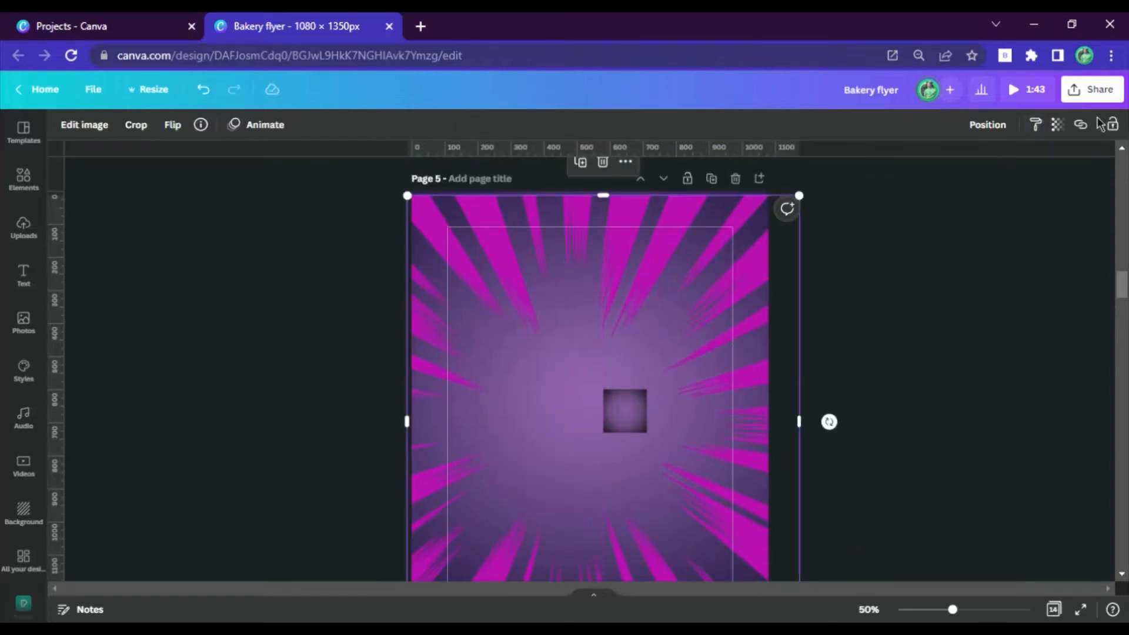
{"action": "left_click", "coordinate": [1057, 125]}
{"action": "left_click_drag", "start_coordinate": [1053, 178], "coordinate": [1001, 178]}
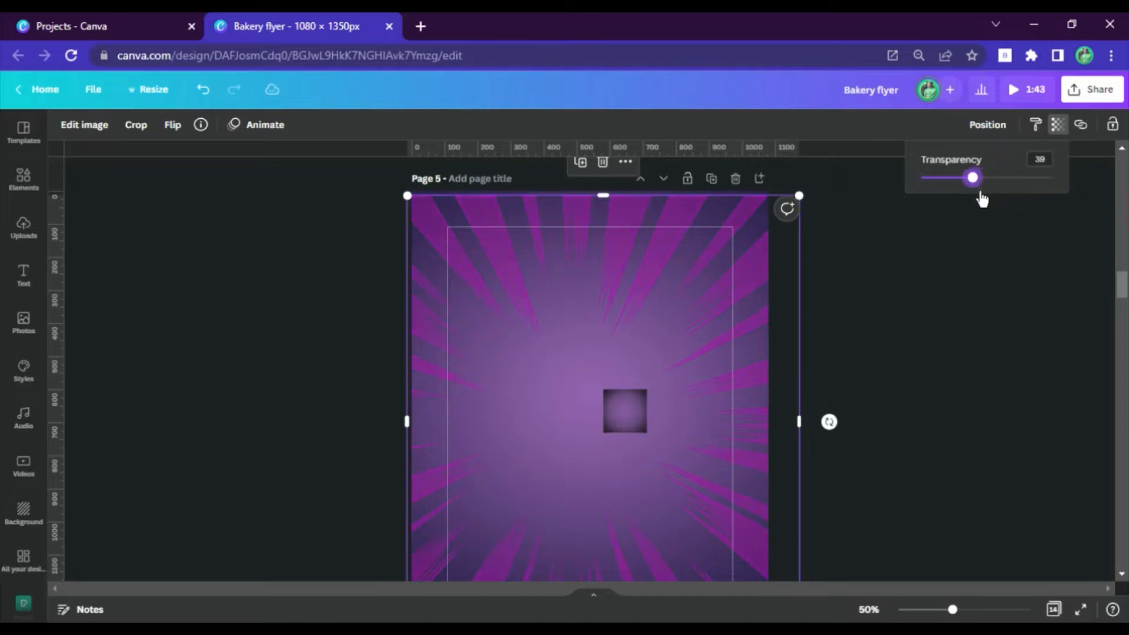
{"action": "type", "text": "3"}
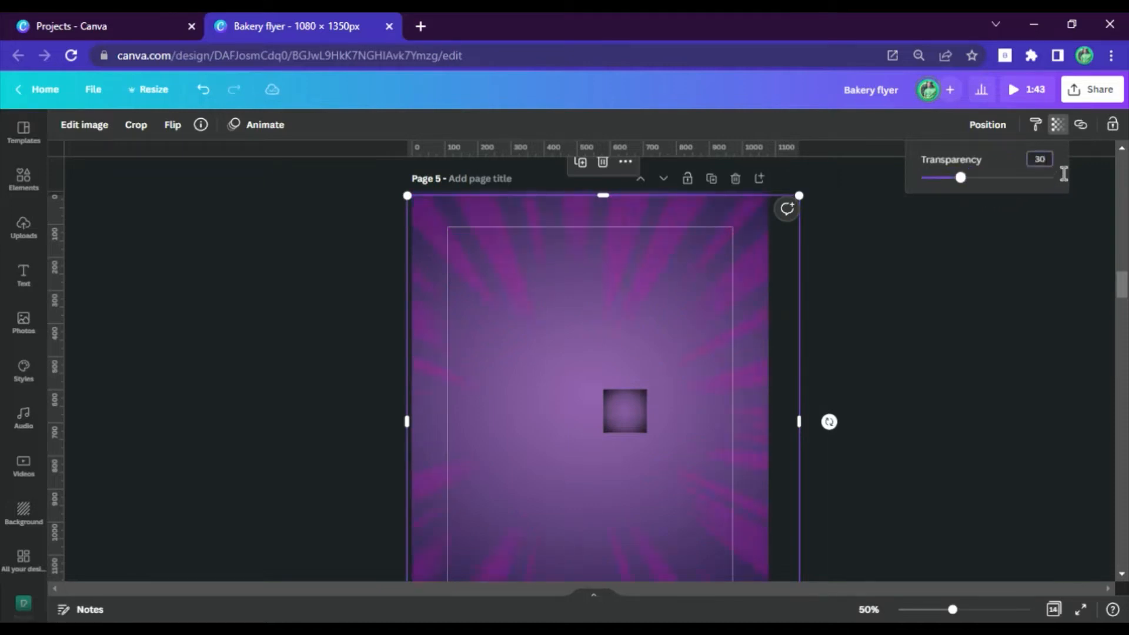
{"action": "left_click", "coordinate": [1022, 371]}
{"action": "left_click", "coordinate": [904, 413]}
{"action": "left_click", "coordinate": [638, 417]}
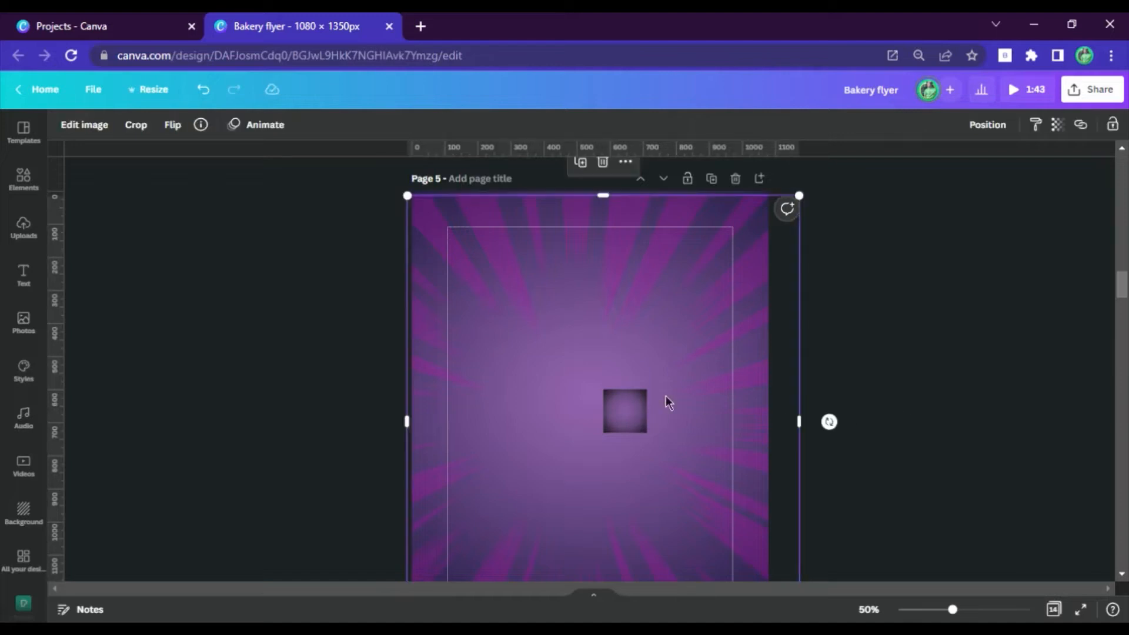
{"action": "left_click", "coordinate": [1115, 126]}
{"action": "left_click", "coordinate": [876, 288]}
{"action": "left_click", "coordinate": [626, 410]}
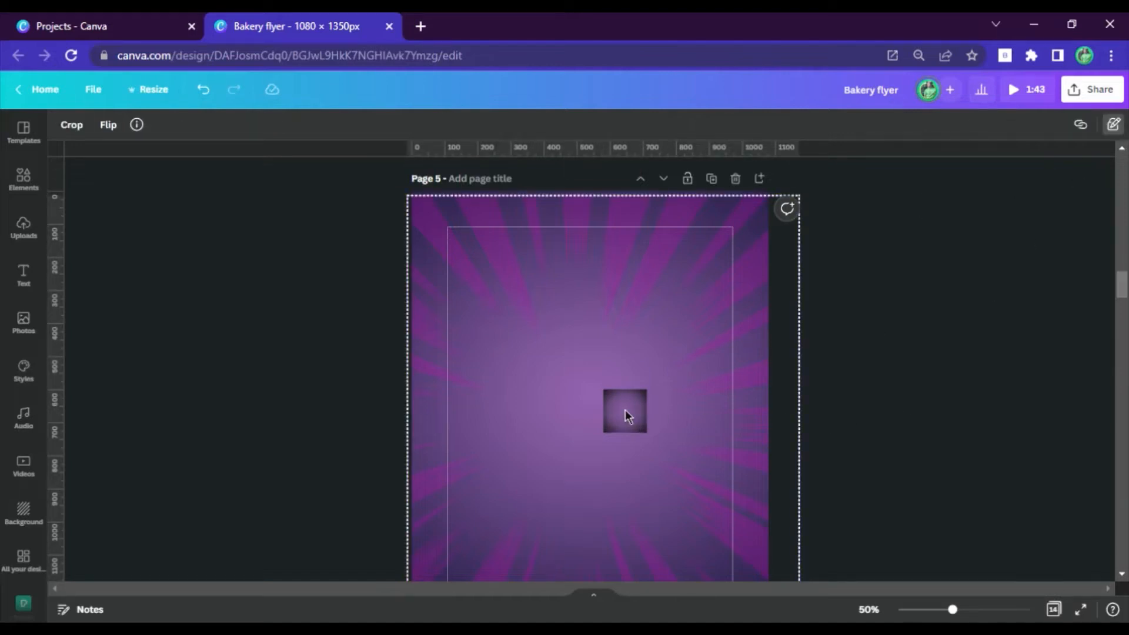
{"action": "left_click", "coordinate": [768, 383]}
{"action": "left_click", "coordinate": [618, 415]}
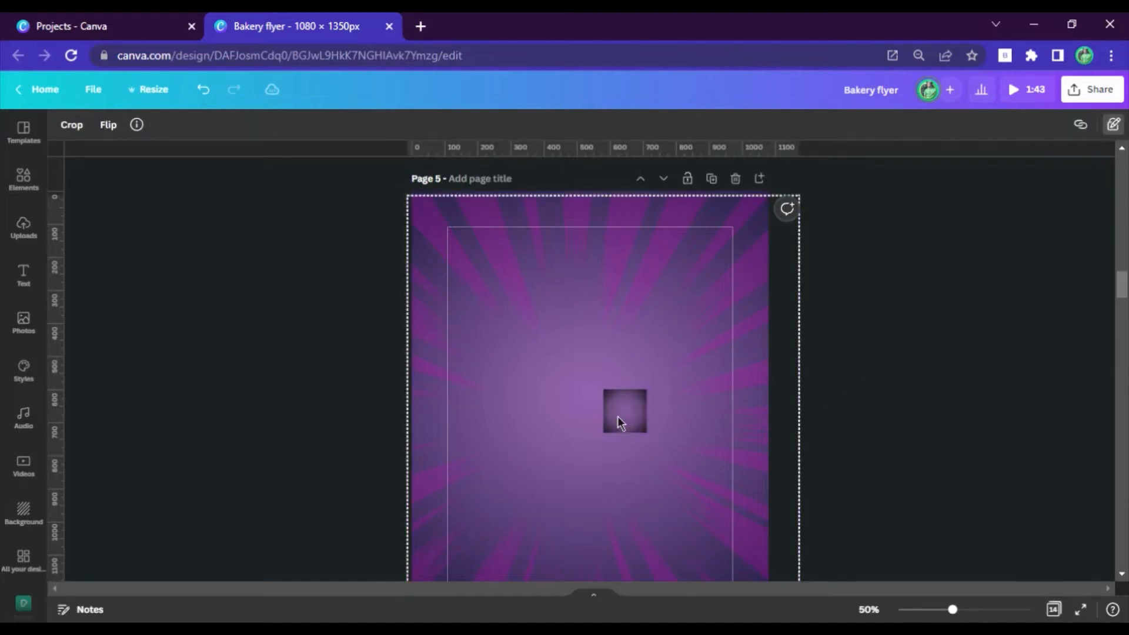
{"action": "left_click", "coordinate": [1119, 127]}
{"action": "left_click", "coordinate": [1112, 125]}
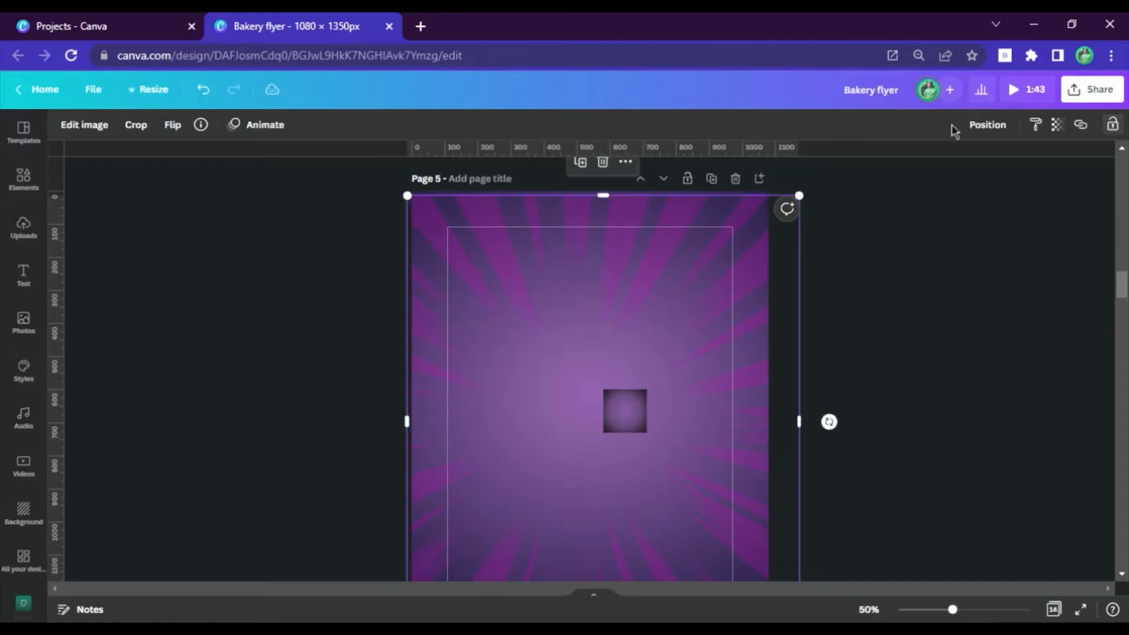
Enlarge the Gradient Vignette image beyond the edges of page 5 and center it over the page.
{"action": "left_click", "coordinate": [998, 139]}
{"action": "left_click", "coordinate": [556, 424]}
{"action": "left_click", "coordinate": [618, 411]}
{"action": "left_click_drag", "start_coordinate": [658, 399], "coordinate": [880, 151]}
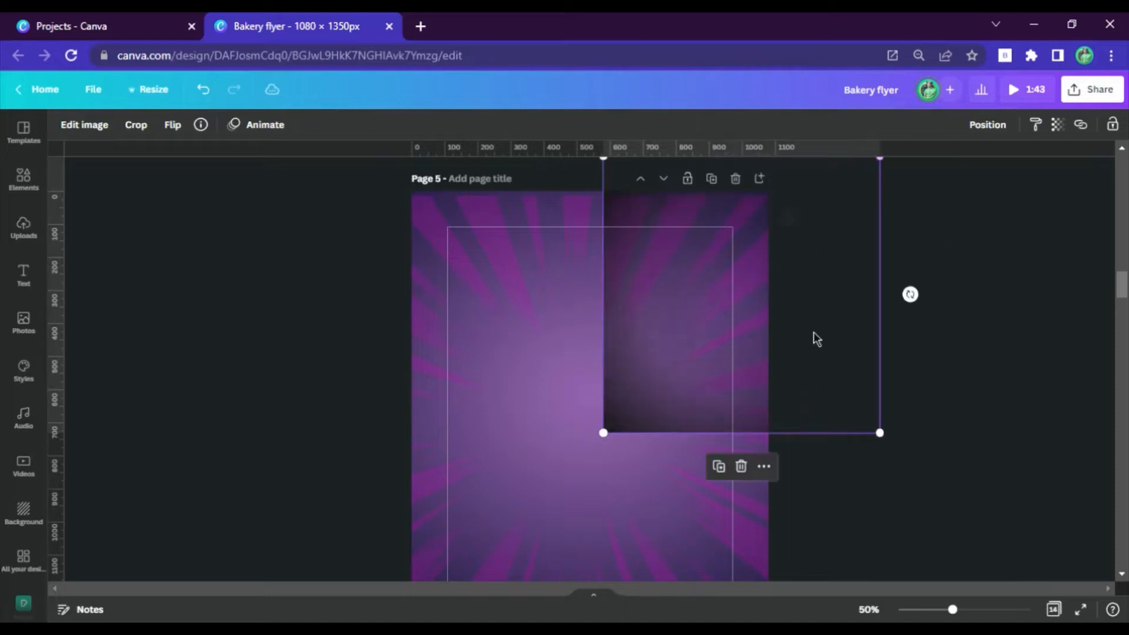
{"action": "left_click_drag", "start_coordinate": [813, 332], "coordinate": [595, 398]}
{"action": "left_click_drag", "start_coordinate": [684, 473], "coordinate": [792, 570]}
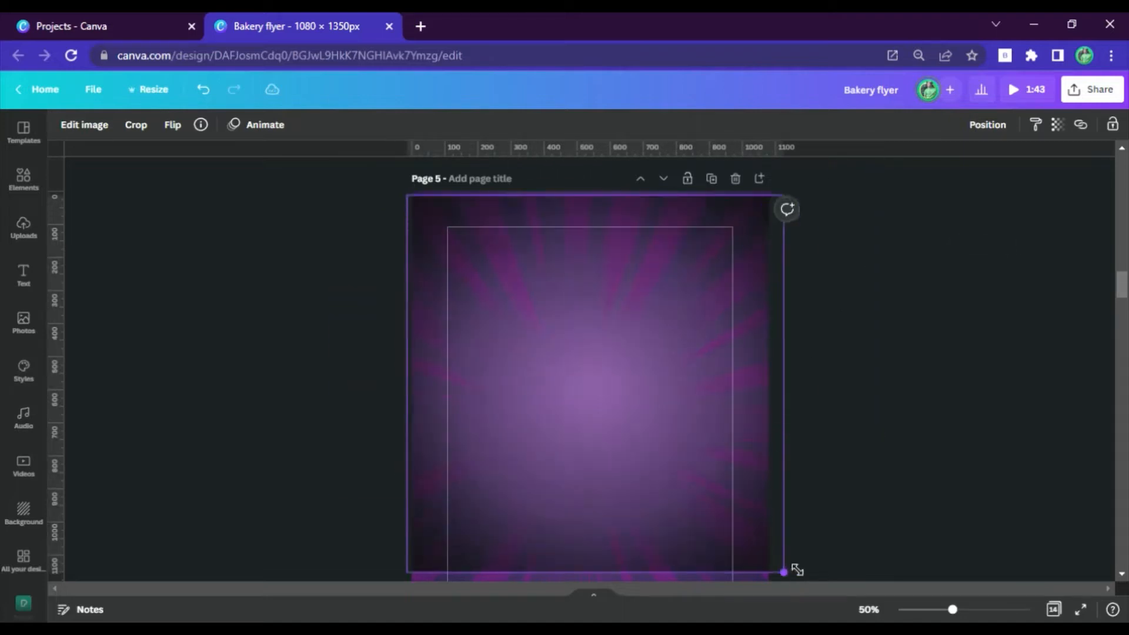
{"action": "scroll", "coordinate": [800, 442], "scroll_direction": "down", "scroll_amount": 4}
{"action": "left_click_drag", "start_coordinate": [792, 331], "coordinate": [851, 411]}
{"action": "scroll", "coordinate": [801, 413], "scroll_direction": "up", "scroll_amount": 7}
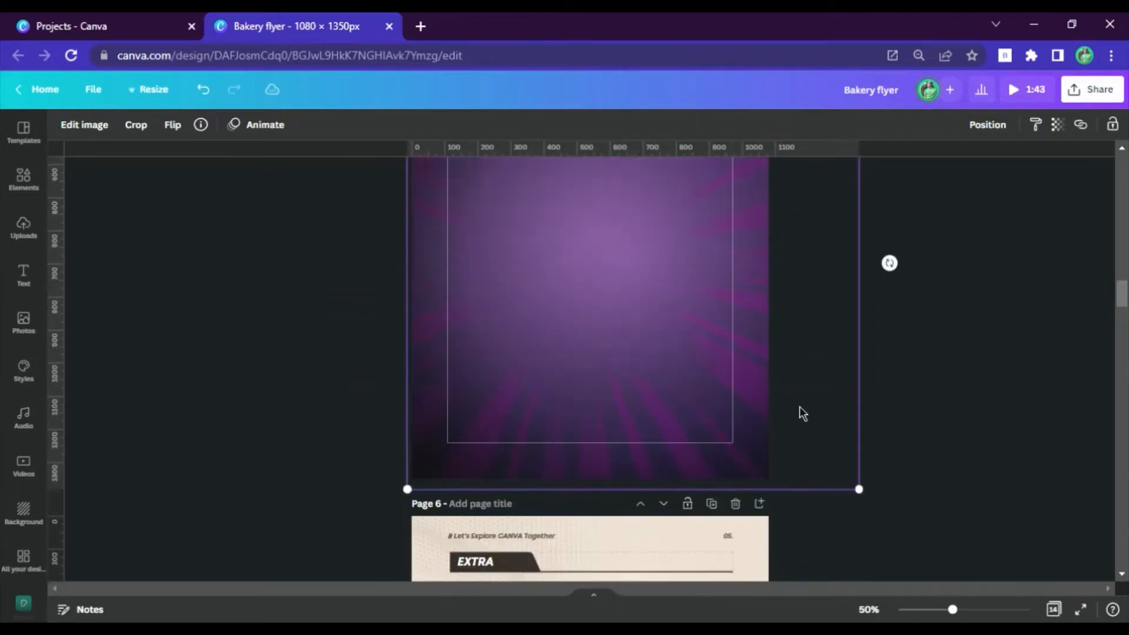
{"action": "left_click_drag", "start_coordinate": [680, 425], "coordinate": [661, 424]}
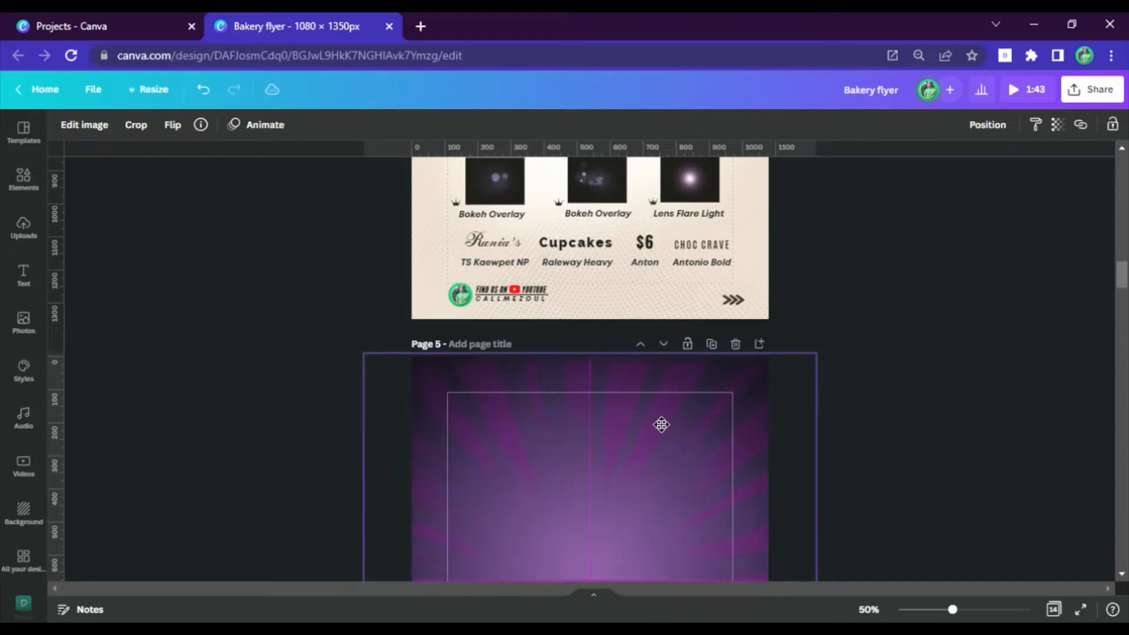
{"action": "scroll", "coordinate": [813, 394], "scroll_direction": "down", "scroll_amount": 5}
{"action": "left_click", "coordinate": [868, 370]}
{"action": "scroll", "coordinate": [882, 369], "scroll_direction": "up", "scroll_amount": 3}
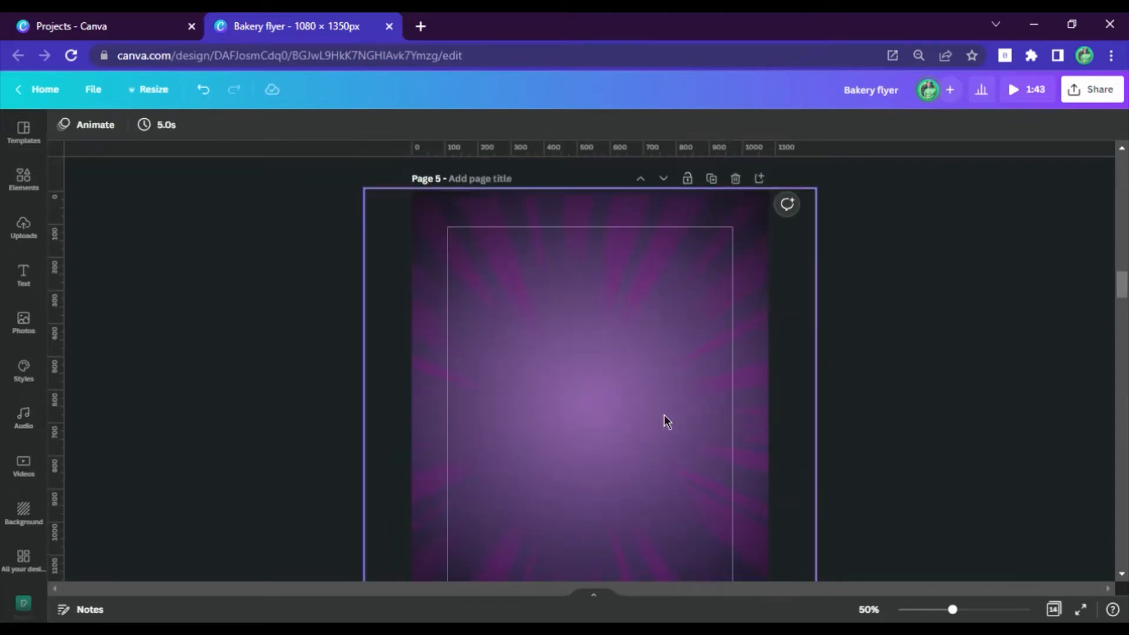
Copy the two Bokeh Overlay images from the assets page onto page 5.
{"action": "scroll", "coordinate": [668, 417], "scroll_direction": "up", "scroll_amount": 10}
{"action": "scroll", "coordinate": [554, 479], "scroll_direction": "down", "scroll_amount": 4}
{"action": "left_click", "coordinate": [493, 428]}
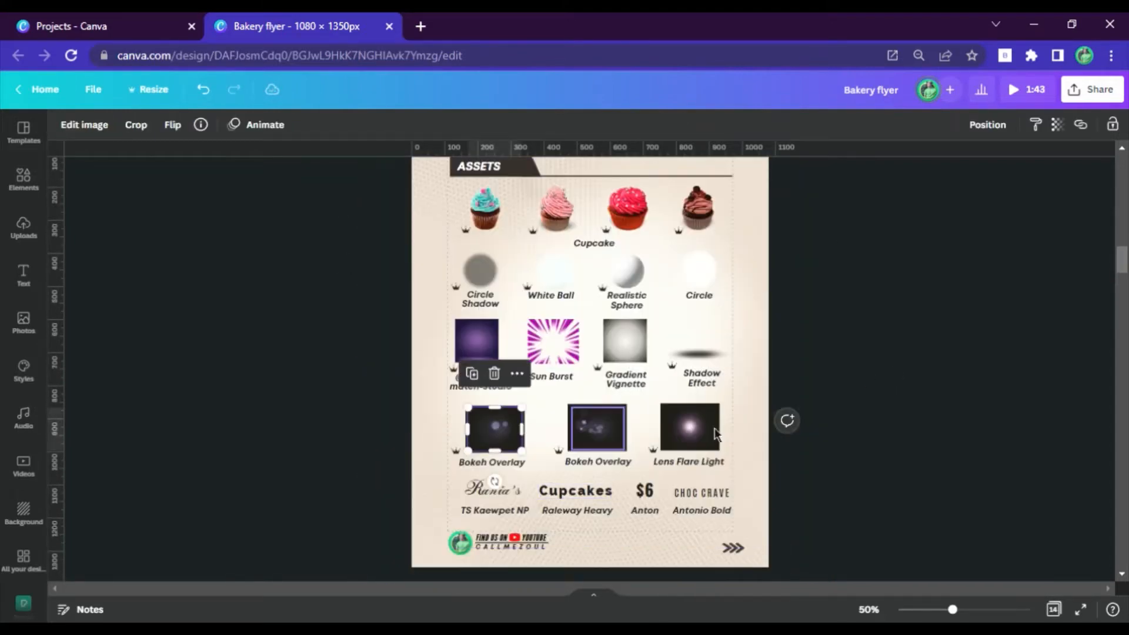
{"action": "left_click", "coordinate": [609, 434], "text": "shift"}
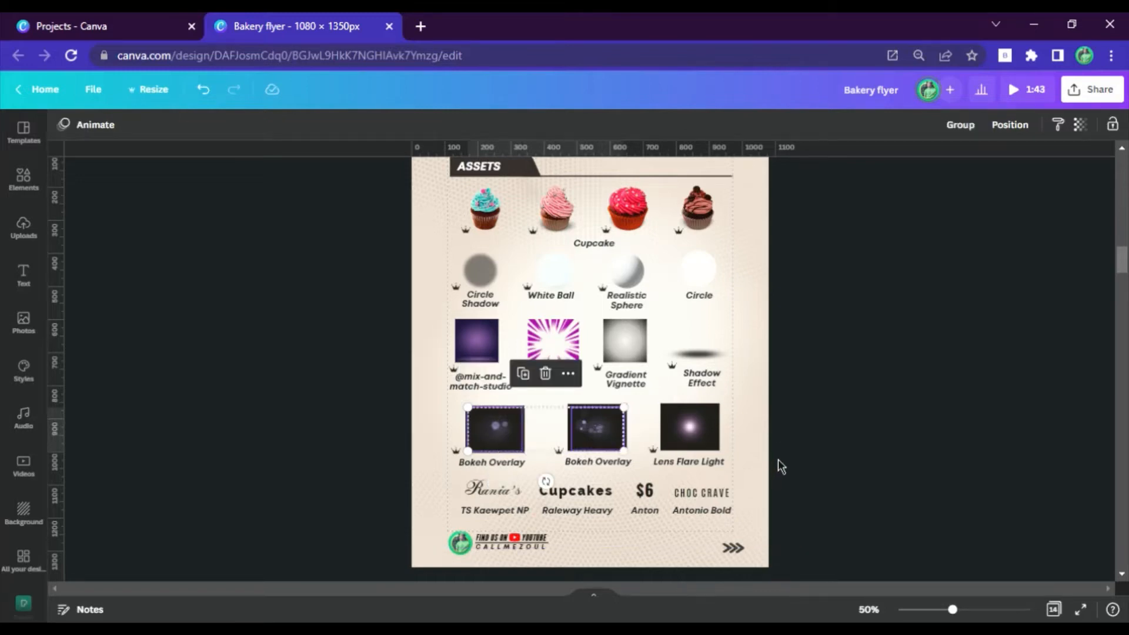
{"action": "scroll", "coordinate": [776, 460], "scroll_direction": "down", "scroll_amount": 10}
{"action": "left_click", "coordinate": [538, 434]}
{"action": "key", "text": "ctrl+v"}
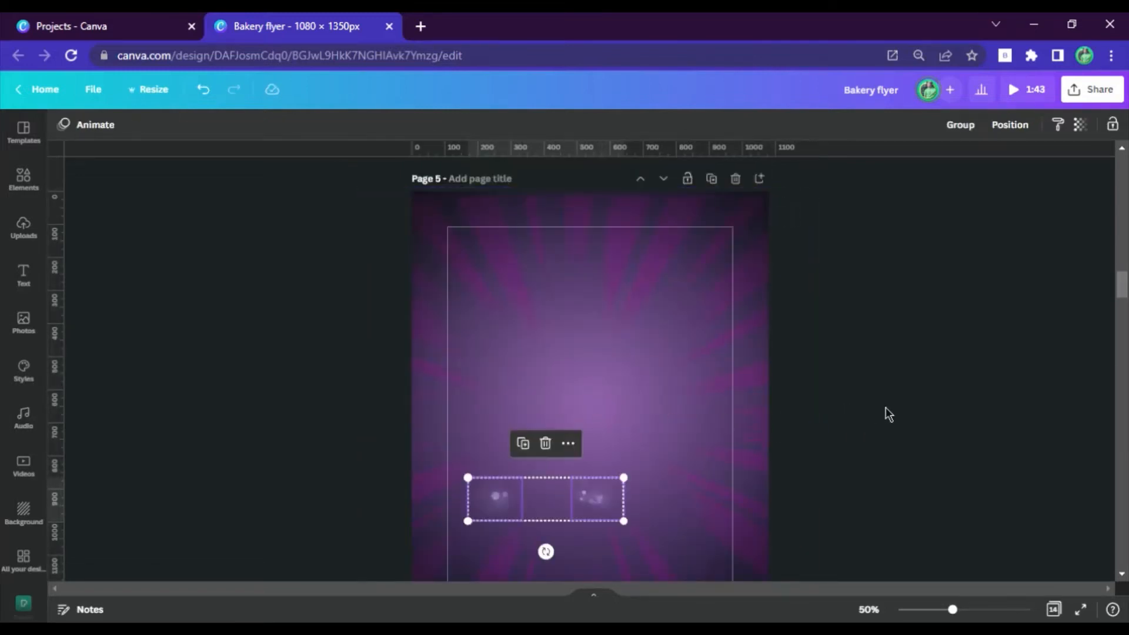
Enlarge both bokeh overlays, placing one at the page's left middle and the larger one extending past its right edge.
{"action": "left_click", "coordinate": [886, 407]}
{"action": "left_click", "coordinate": [511, 497]}
{"action": "left_click_drag", "start_coordinate": [532, 491], "coordinate": [614, 412]}
{"action": "left_click_drag", "start_coordinate": [556, 456], "coordinate": [523, 408]}
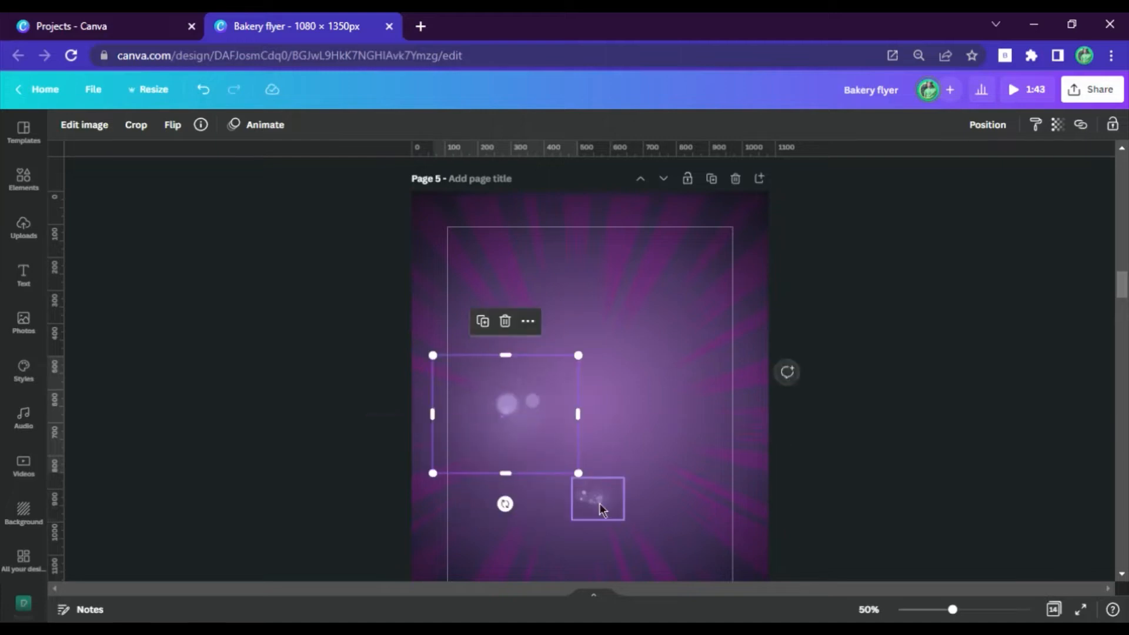
{"action": "left_click", "coordinate": [593, 497]}
{"action": "left_click_drag", "start_coordinate": [629, 479], "coordinate": [940, 391]}
{"action": "left_click_drag", "start_coordinate": [755, 435], "coordinate": [755, 483]}
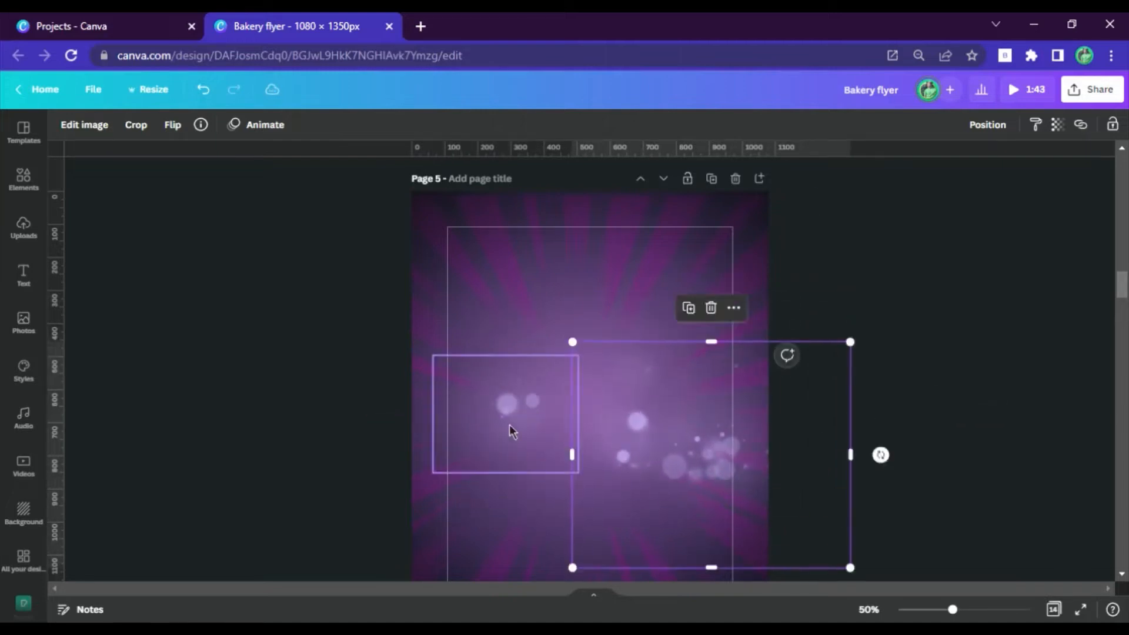
{"action": "left_click", "coordinate": [509, 425]}
{"action": "left_click_drag", "start_coordinate": [506, 474], "coordinate": [505, 511]}
{"action": "key", "text": "ctrl+z"}
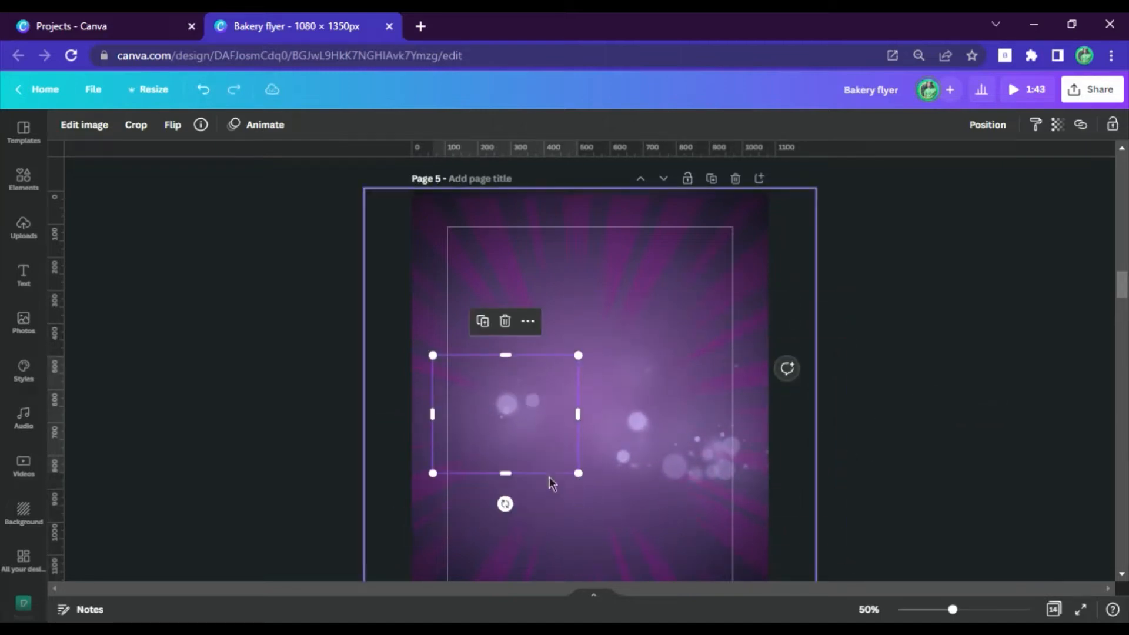
Enlarge the smaller bokeh overlay and reposition both overlays across the middle of page 5, shifting the larger one inward.
{"action": "left_click_drag", "start_coordinate": [577, 354], "coordinate": [668, 280]}
{"action": "left_click_drag", "start_coordinate": [624, 390], "coordinate": [572, 458]}
{"action": "key", "text": "ctrl+z"}
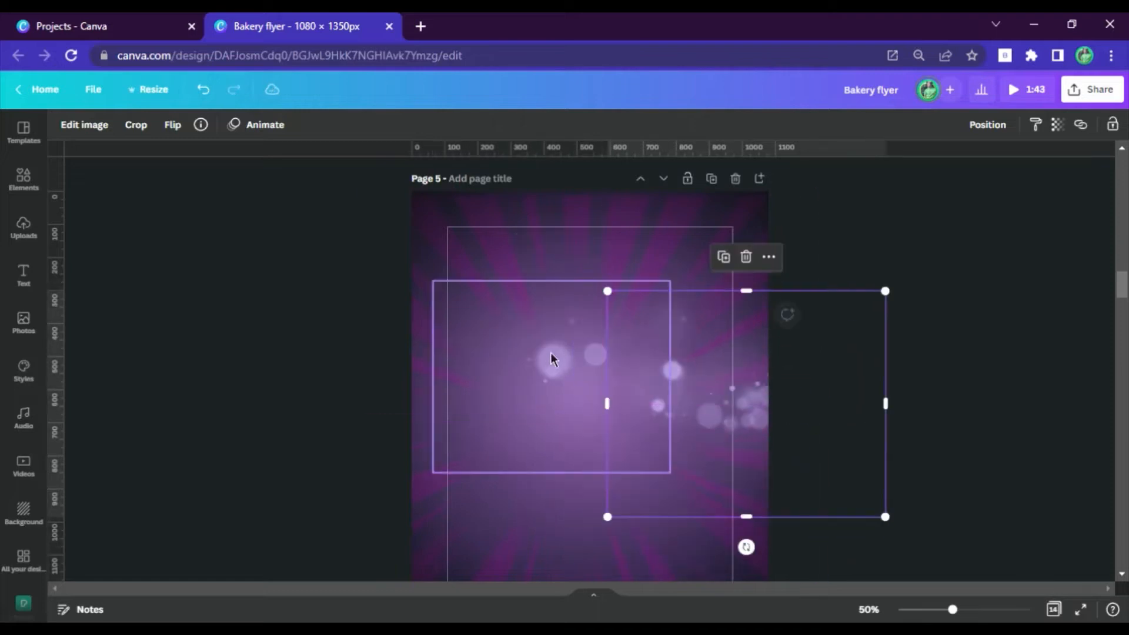
{"action": "left_click_drag", "start_coordinate": [552, 358], "coordinate": [494, 436]}
{"action": "left_click_drag", "start_coordinate": [731, 408], "coordinate": [676, 430]}
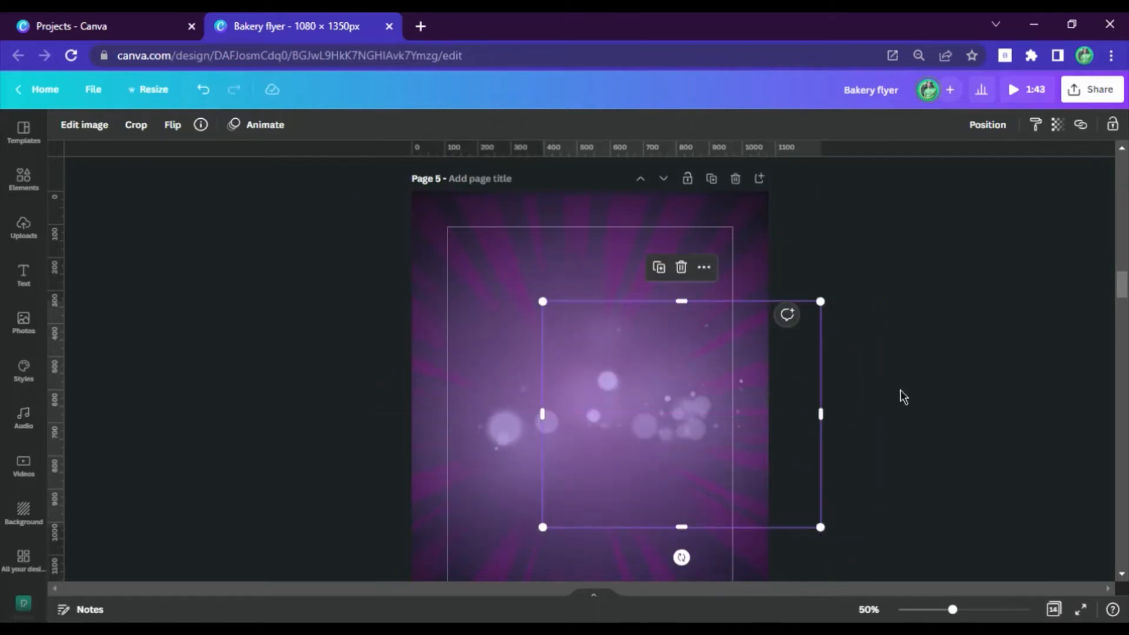
{"action": "left_click", "coordinate": [901, 390]}
Copy the four cupcake images from the assets page onto page 5.
{"action": "scroll", "coordinate": [853, 385], "scroll_direction": "up", "scroll_amount": 8}
{"action": "left_click", "coordinate": [486, 297]}
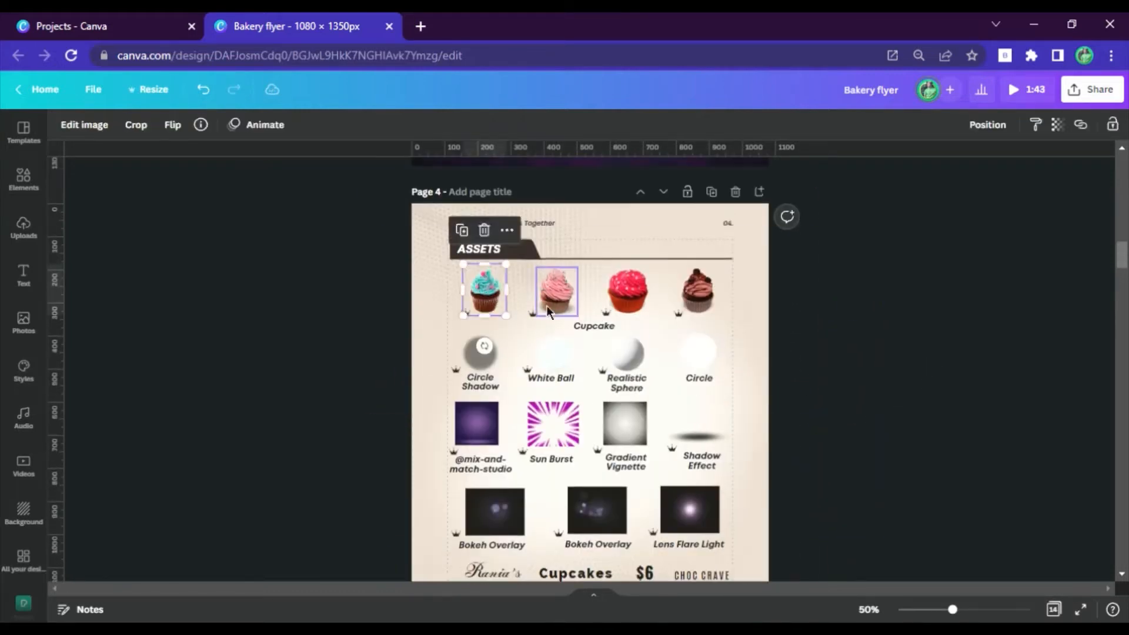
{"action": "left_click", "coordinate": [546, 306], "text": "shift"}
{"action": "scroll", "coordinate": [696, 306], "scroll_direction": "down", "scroll_amount": 8}
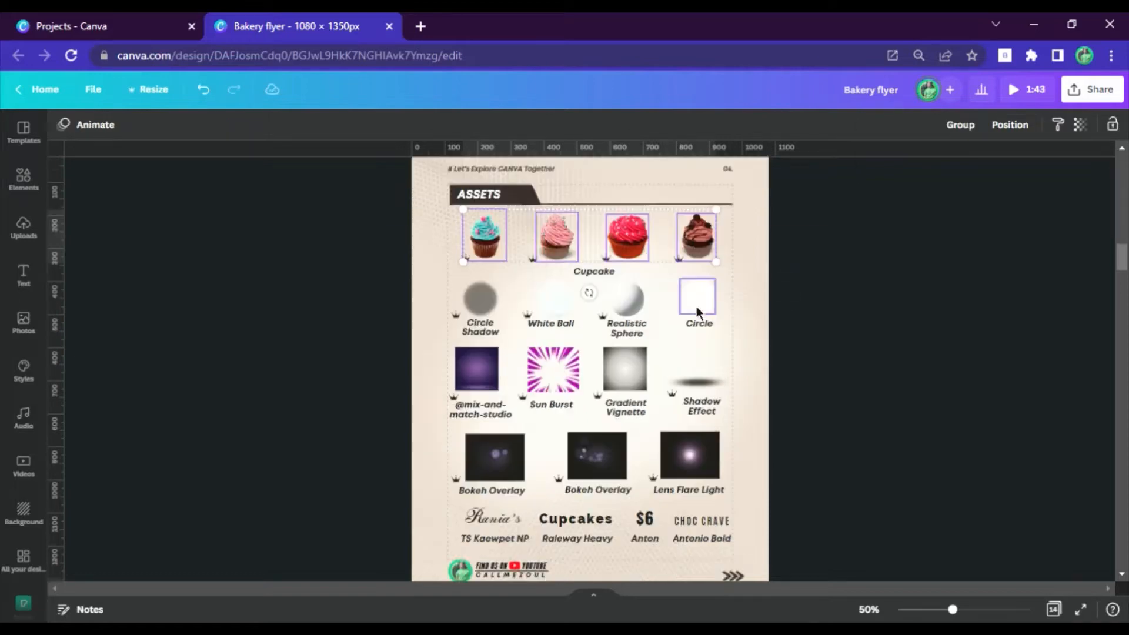
{"action": "left_click", "coordinate": [519, 412]}
{"action": "key", "text": "ctrl+v"}
Move the pink, red and chocolate cupcakes into a row near the bottom of page 5.
{"action": "left_click", "coordinate": [473, 233]}
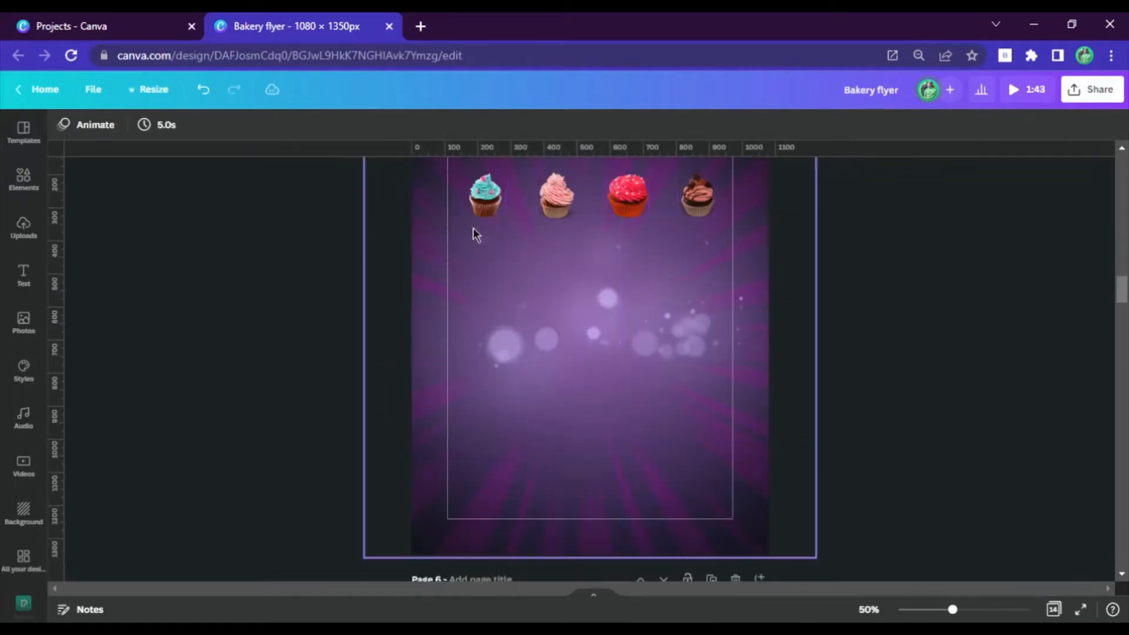
{"action": "left_click_drag", "start_coordinate": [572, 215], "coordinate": [505, 481]}
{"action": "left_click_drag", "start_coordinate": [638, 218], "coordinate": [602, 478]}
{"action": "left_click_drag", "start_coordinate": [697, 197], "coordinate": [706, 473]}
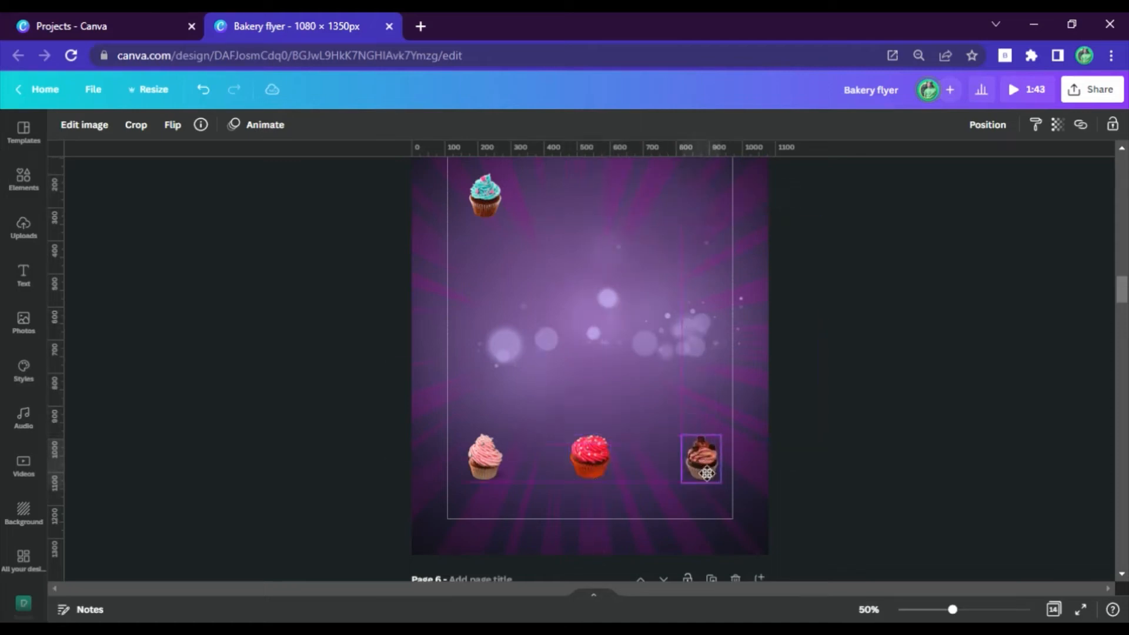
{"action": "left_click", "coordinate": [940, 448]}
Enlarge the teal-frosted cupcake as the main image and place it near the center of page 5.
{"action": "left_click", "coordinate": [486, 197]}
{"action": "left_click_drag", "start_coordinate": [509, 226], "coordinate": [678, 428]}
{"action": "scroll", "coordinate": [685, 423], "scroll_direction": "up", "scroll_amount": 2}
{"action": "left_click_drag", "start_coordinate": [675, 338], "coordinate": [653, 357]}
{"action": "left_click_drag", "start_coordinate": [606, 489], "coordinate": [648, 485]}
{"action": "scroll", "coordinate": [647, 485], "scroll_direction": "down", "scroll_amount": 3}
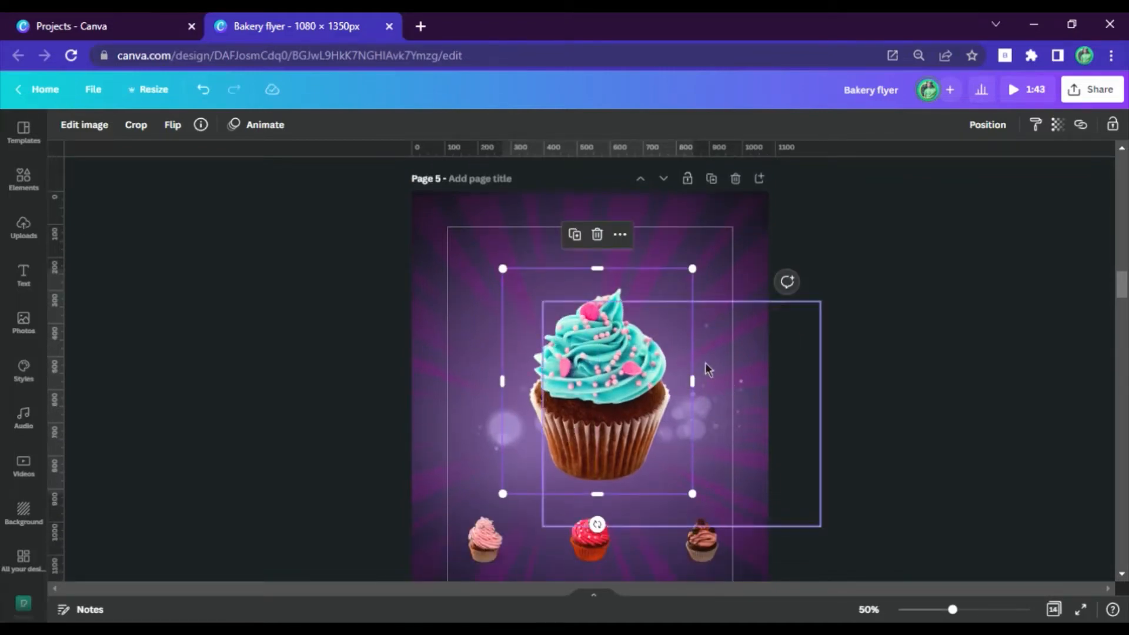
Nudge the large teal cupcake toward the page center and tilt it slightly clockwise.
{"action": "scroll", "coordinate": [553, 408], "scroll_direction": "up", "scroll_amount": 3}
{"action": "left_click_drag", "start_coordinate": [571, 423], "coordinate": [576, 426]}
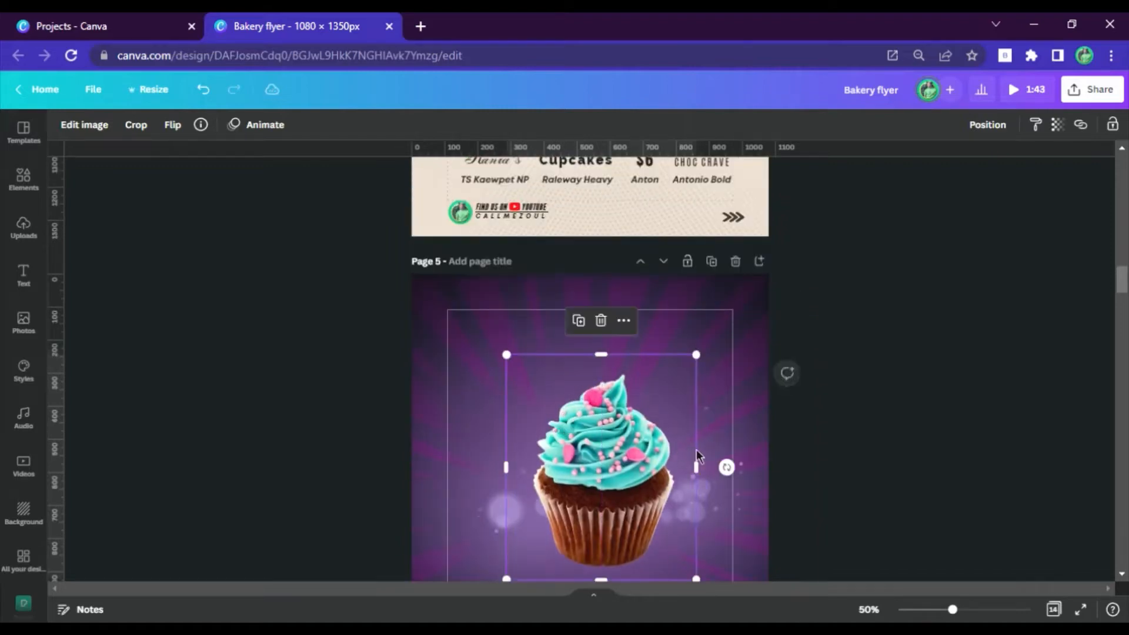
{"action": "left_click_drag", "start_coordinate": [728, 468], "coordinate": [726, 489]}
{"action": "left_click", "coordinate": [859, 478]}
Shift the three small cupcakes slightly lower and align them in a row with the red one in the middle.
{"action": "scroll", "coordinate": [764, 465], "scroll_direction": "down", "scroll_amount": 2}
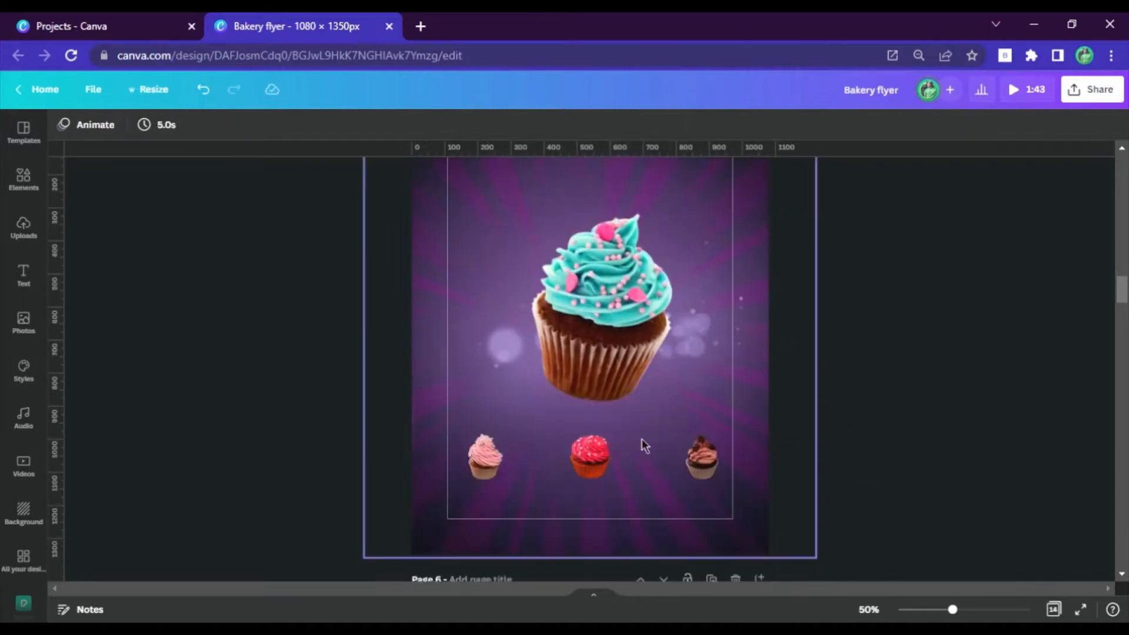
{"action": "left_click_drag", "start_coordinate": [484, 476], "coordinate": [496, 489]}
{"action": "left_click_drag", "start_coordinate": [610, 471], "coordinate": [622, 482]}
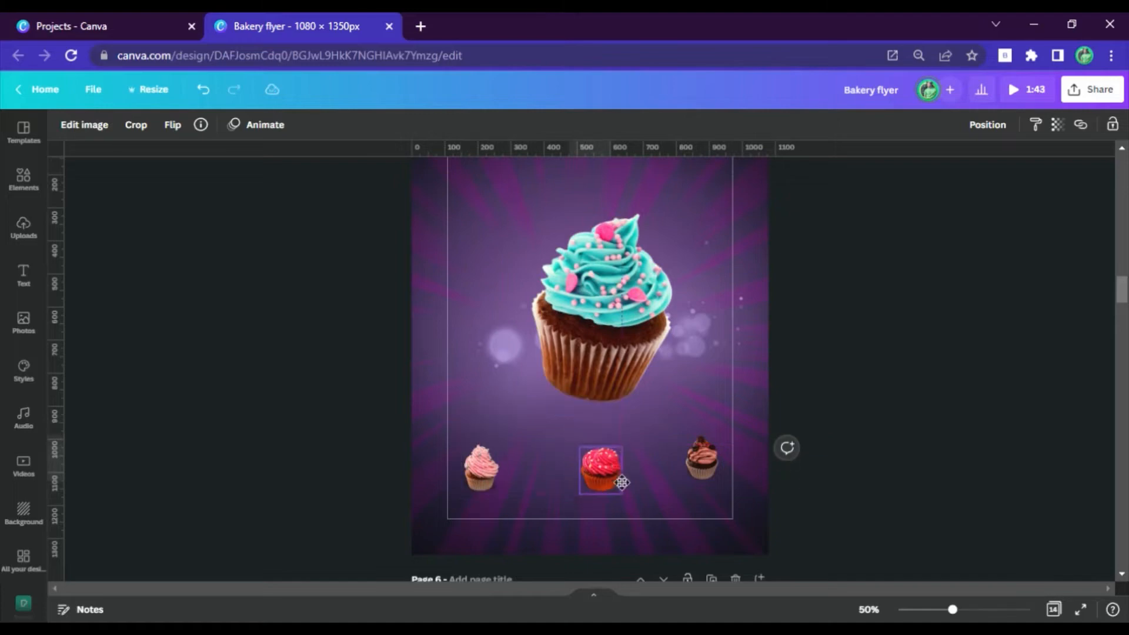
{"action": "left_click_drag", "start_coordinate": [723, 468], "coordinate": [723, 481]}
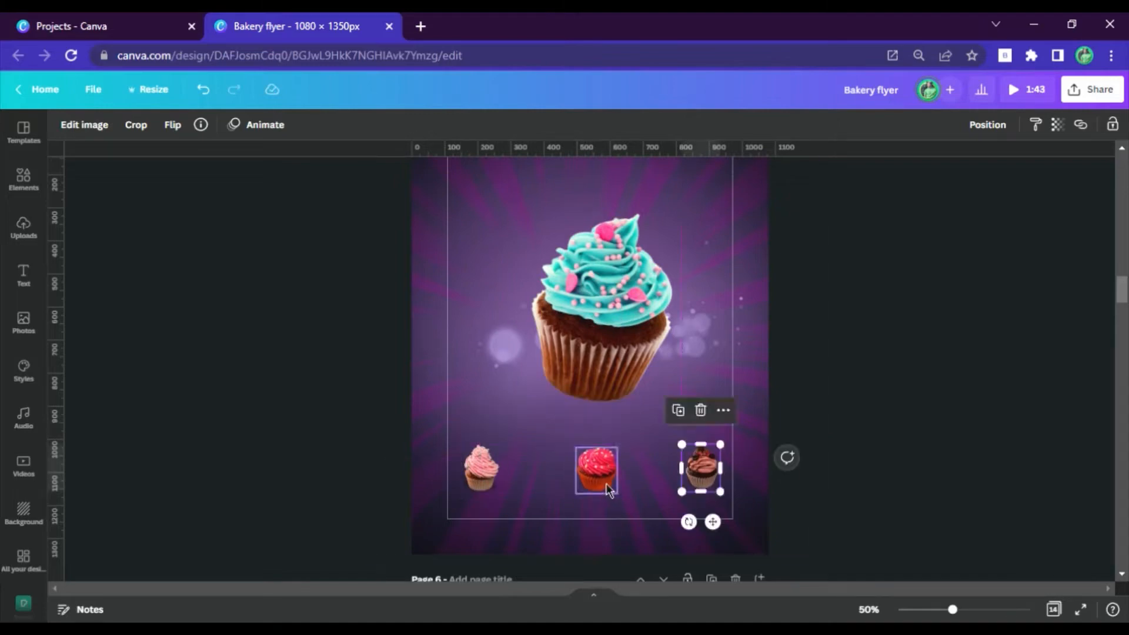
{"action": "left_click", "coordinate": [612, 489]}
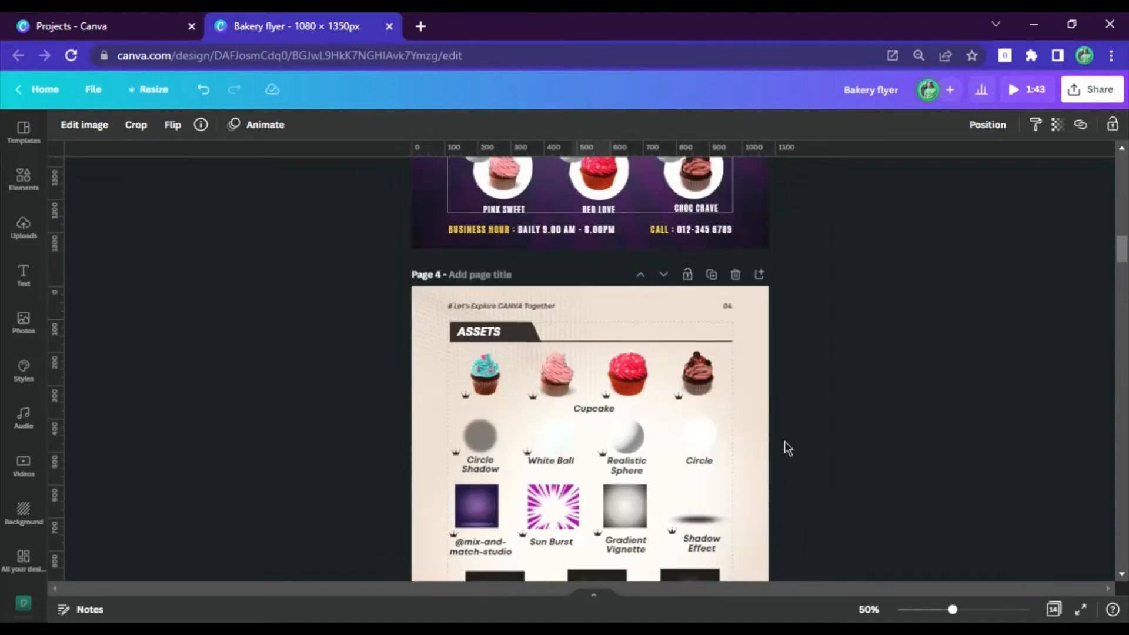
Check the finished flyer and copy the white Circle from the assets page onto page 5.
{"action": "scroll", "coordinate": [776, 435], "scroll_direction": "up", "scroll_amount": 5}
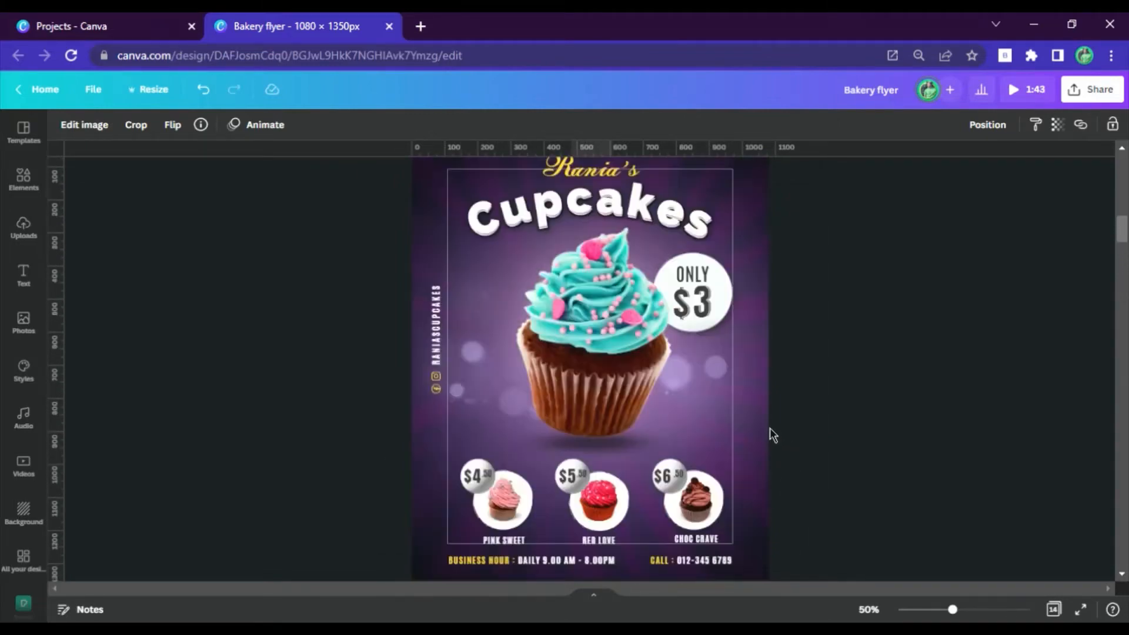
{"action": "scroll", "coordinate": [690, 441], "scroll_direction": "down", "scroll_amount": 10}
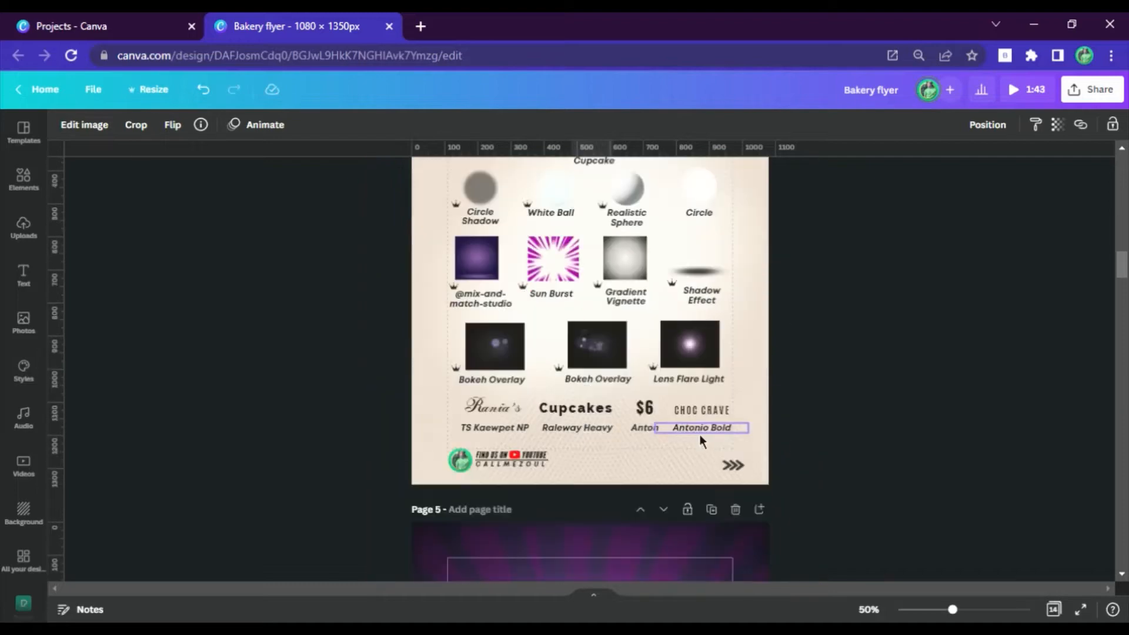
{"action": "left_click", "coordinate": [705, 354]}
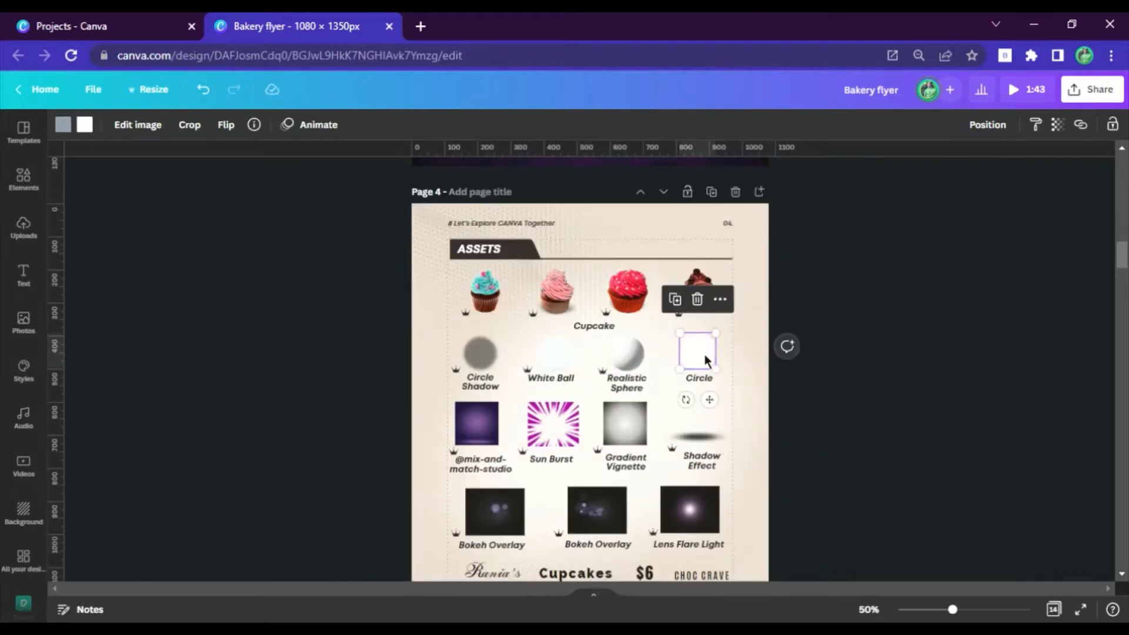
{"action": "scroll", "coordinate": [662, 436], "scroll_direction": "down", "scroll_amount": 12}
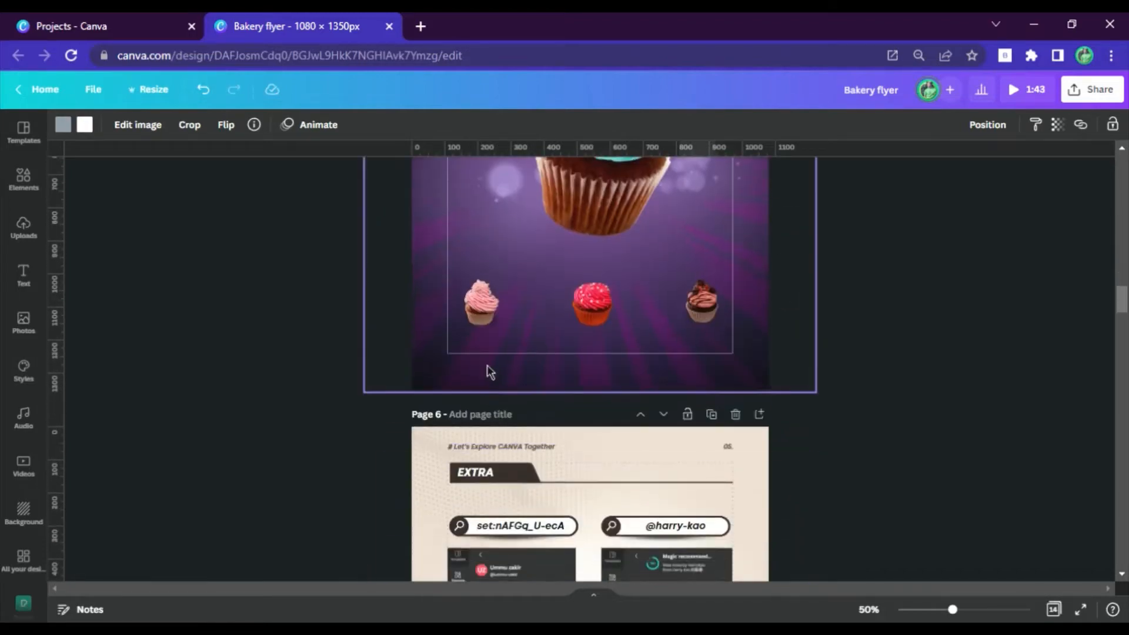
{"action": "left_click", "coordinate": [487, 341]}
{"action": "key", "text": "ctrl+v"}
Duplicate the white circle twice and place one enlarged circle at each small cupcake.
{"action": "left_click_drag", "start_coordinate": [598, 377], "coordinate": [490, 321]}
{"action": "left_click", "coordinate": [988, 125]}
{"action": "key", "text": "ctrl+d"}
{"action": "key", "text": "ctrl+d"}
Send the white circles at the chocolate and pink cupcakes backward so they sit behind the cupcakes.
{"action": "left_click", "coordinate": [688, 295]}
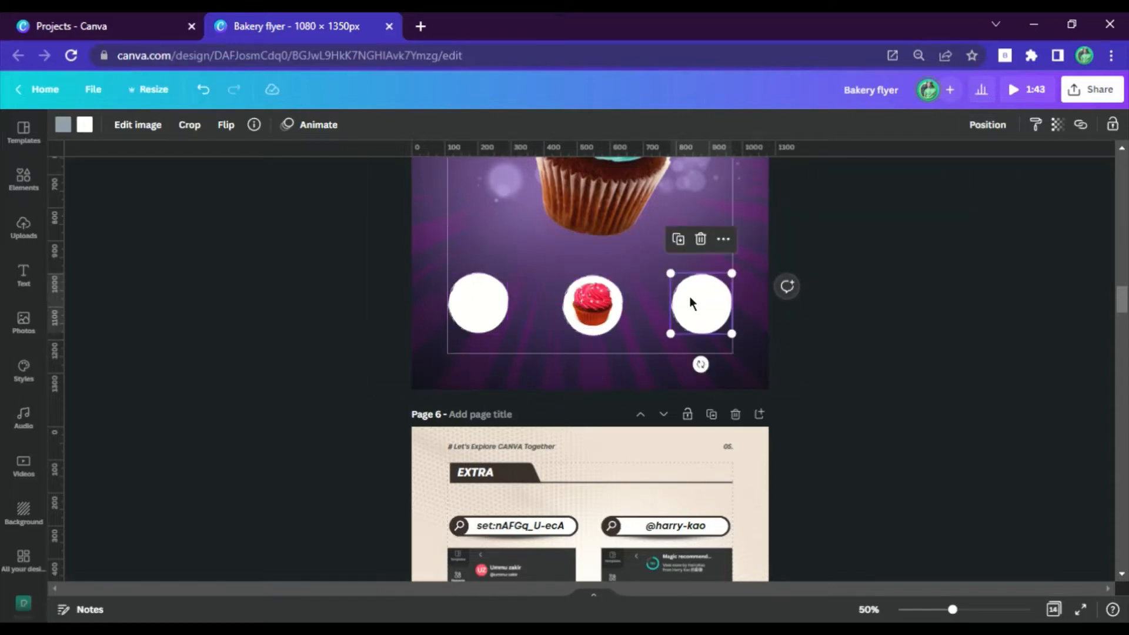
{"action": "right_click", "coordinate": [689, 296]}
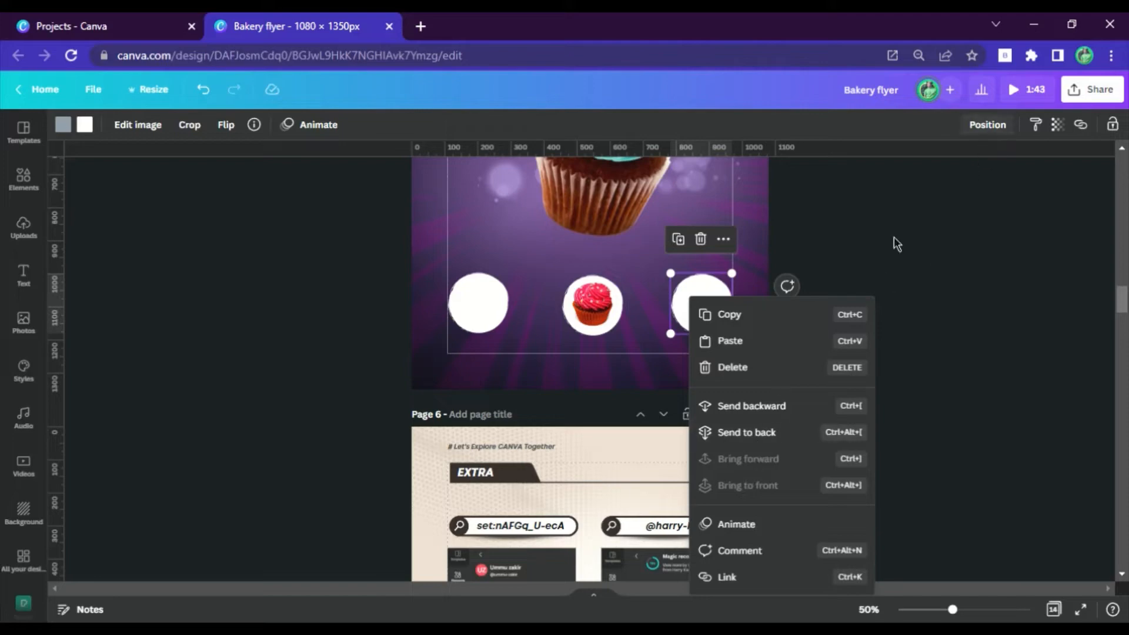
{"action": "left_click", "coordinate": [747, 406]}
{"action": "left_click", "coordinate": [482, 318]}
{"action": "right_click", "coordinate": [497, 311]}
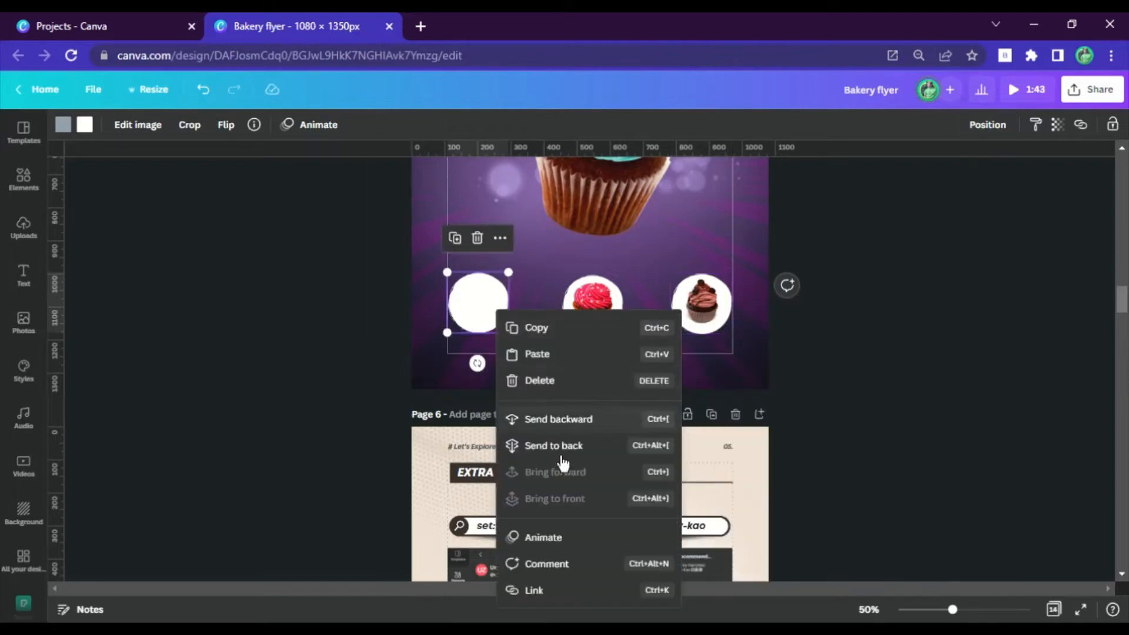
{"action": "left_click", "coordinate": [577, 425]}
{"action": "left_click", "coordinate": [861, 358]}
Lock the background layers on page 5 so the small cupcakes and circles can be selected separately.
{"action": "scroll", "coordinate": [861, 365], "scroll_direction": "up", "scroll_amount": 3}
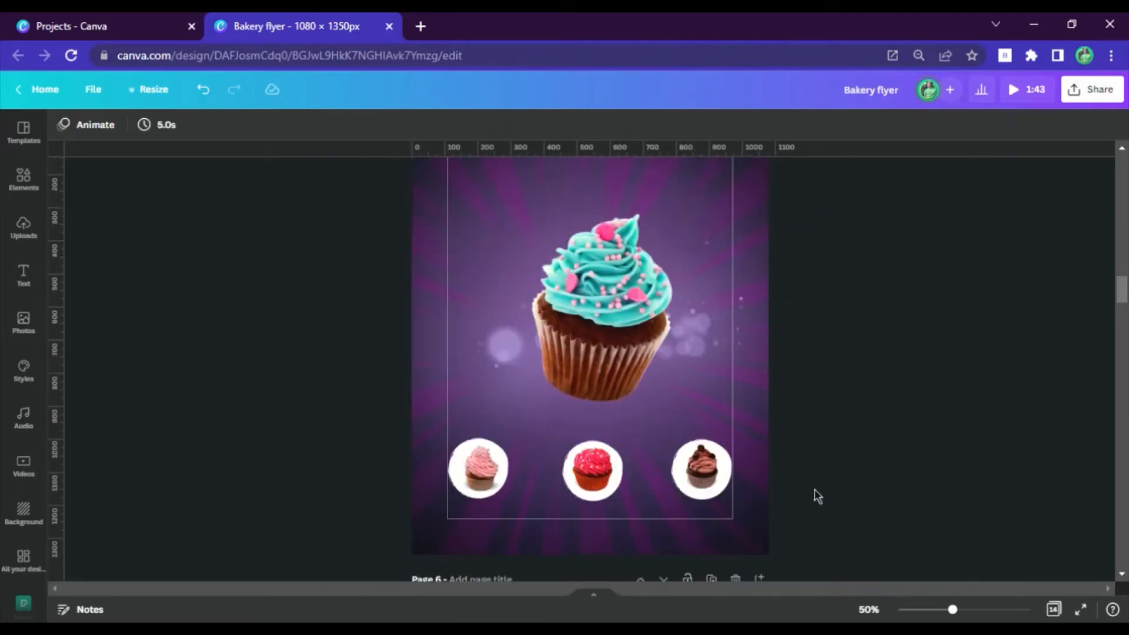
{"action": "left_click", "coordinate": [744, 535]}
{"action": "left_click", "coordinate": [1113, 124]}
{"action": "left_click_drag", "start_coordinate": [863, 506], "coordinate": [669, 461]}
{"action": "left_click", "coordinate": [885, 452]}
{"action": "left_click_drag", "start_coordinate": [847, 395], "coordinate": [722, 367]}
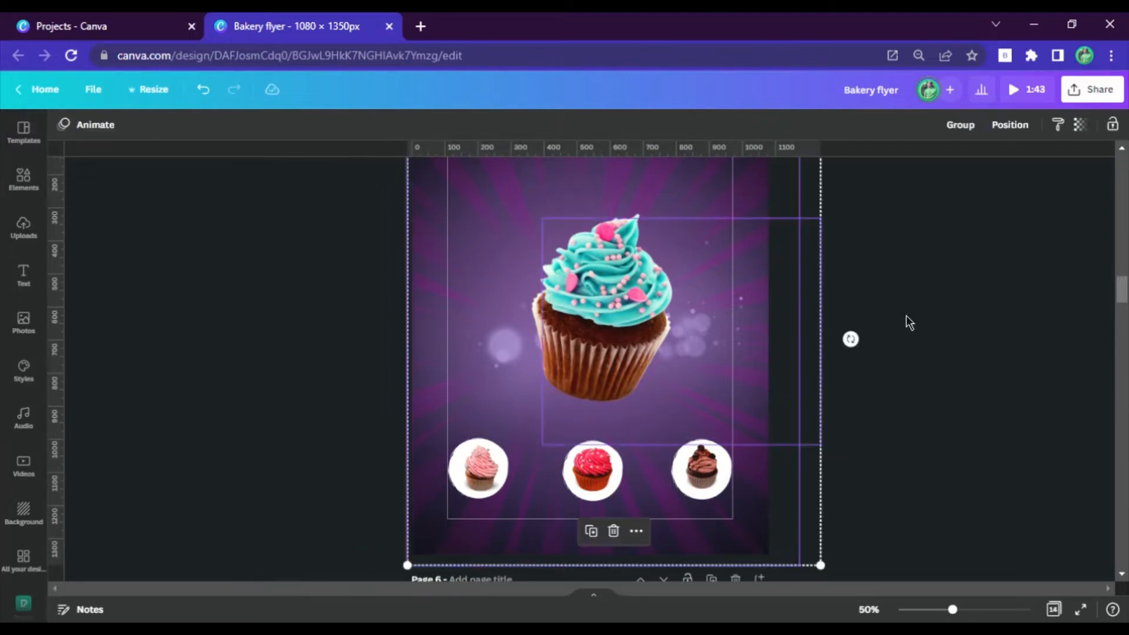
{"action": "left_click", "coordinate": [906, 315]}
{"action": "left_click_drag", "start_coordinate": [866, 542], "coordinate": [719, 540]}
{"action": "left_click", "coordinate": [866, 434]}
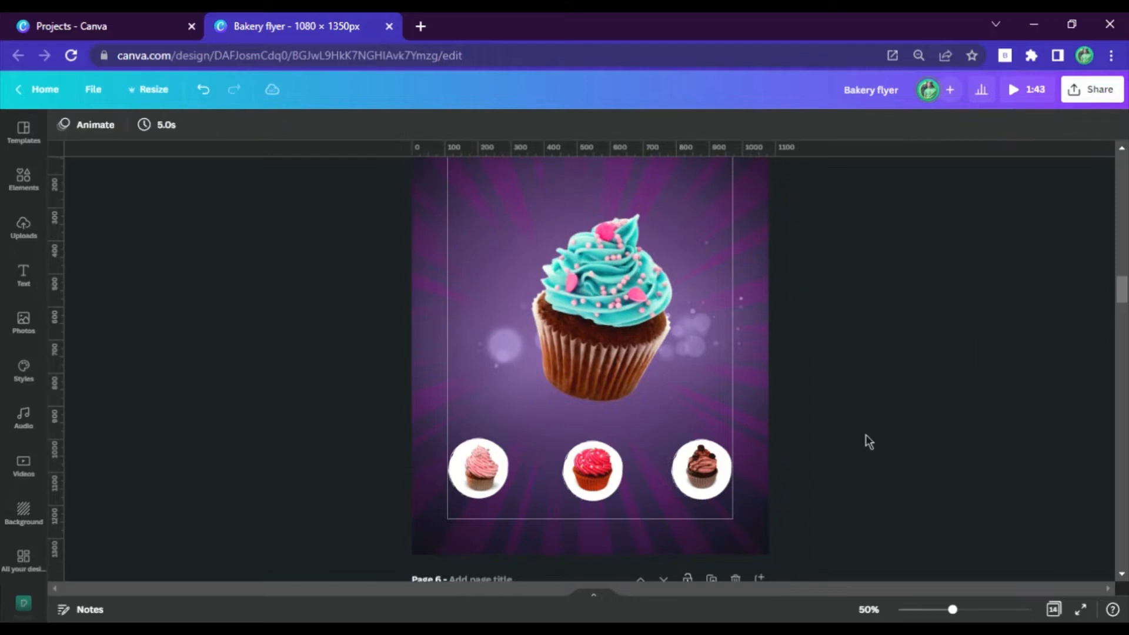
Group the chocolate cupcake with its white circle, and the red cupcake with its own circle.
{"action": "left_click_drag", "start_coordinate": [802, 510], "coordinate": [667, 435]}
{"action": "left_click", "coordinate": [960, 125]}
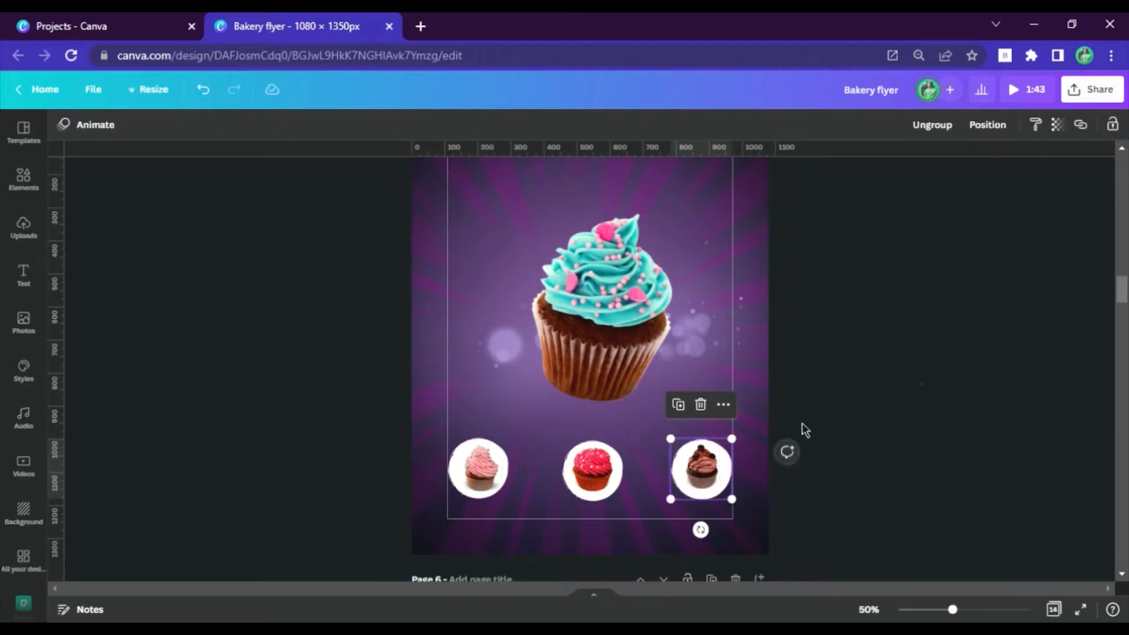
{"action": "left_click", "coordinate": [803, 424]}
{"action": "left_click_drag", "start_coordinate": [605, 542], "coordinate": [566, 485]}
{"action": "left_click", "coordinate": [854, 416]}
{"action": "left_click_drag", "start_coordinate": [639, 544], "coordinate": [557, 437]}
{"action": "left_click", "coordinate": [960, 126]}
Center the pink cupcake in its white circle and group the two.
{"action": "left_click", "coordinate": [492, 470]}
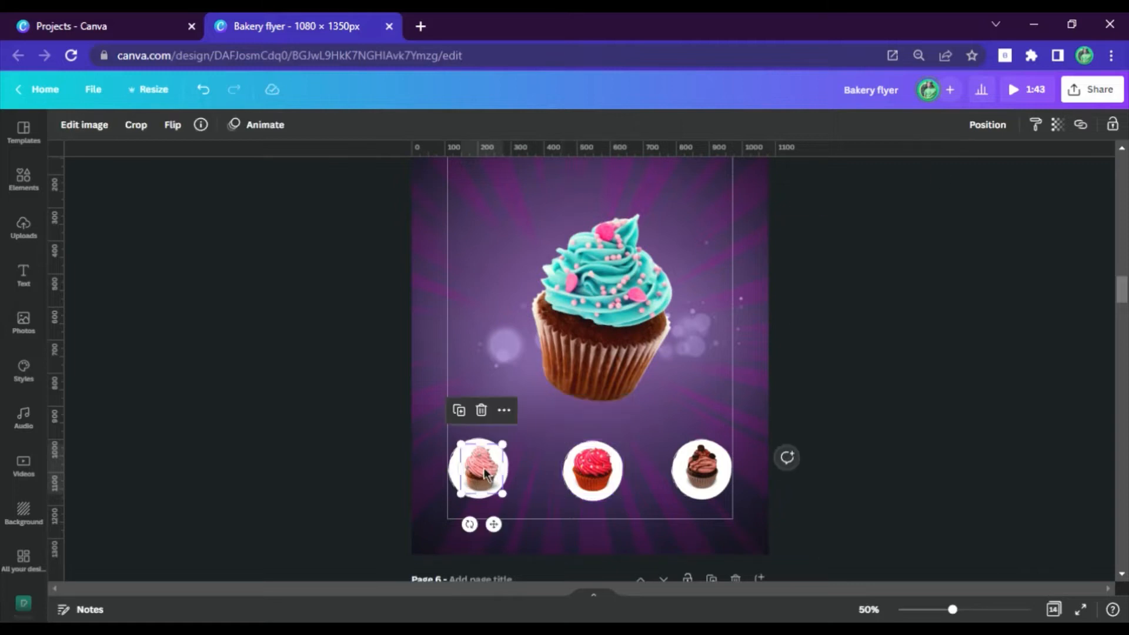
{"action": "left_click_drag", "start_coordinate": [500, 482], "coordinate": [497, 481]}
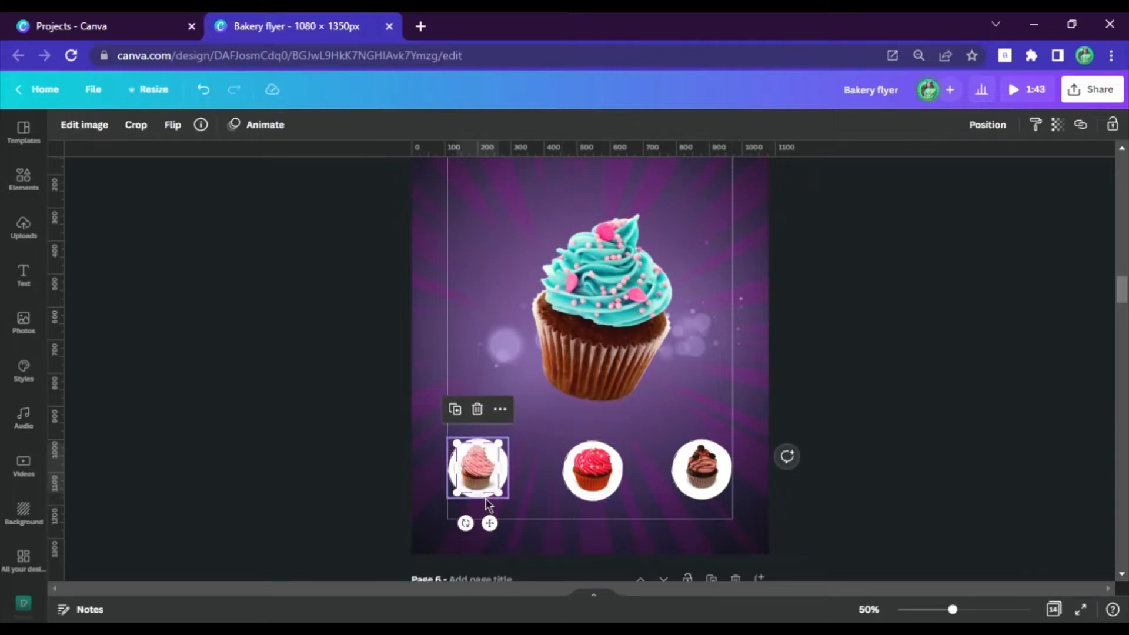
{"action": "left_click", "coordinate": [486, 499], "text": "shift"}
{"action": "left_click", "coordinate": [960, 125]}
Move the pink and chocolate cupcake groups slightly inward to space the three groups evenly.
{"action": "left_click_drag", "start_coordinate": [479, 470], "coordinate": [490, 471]}
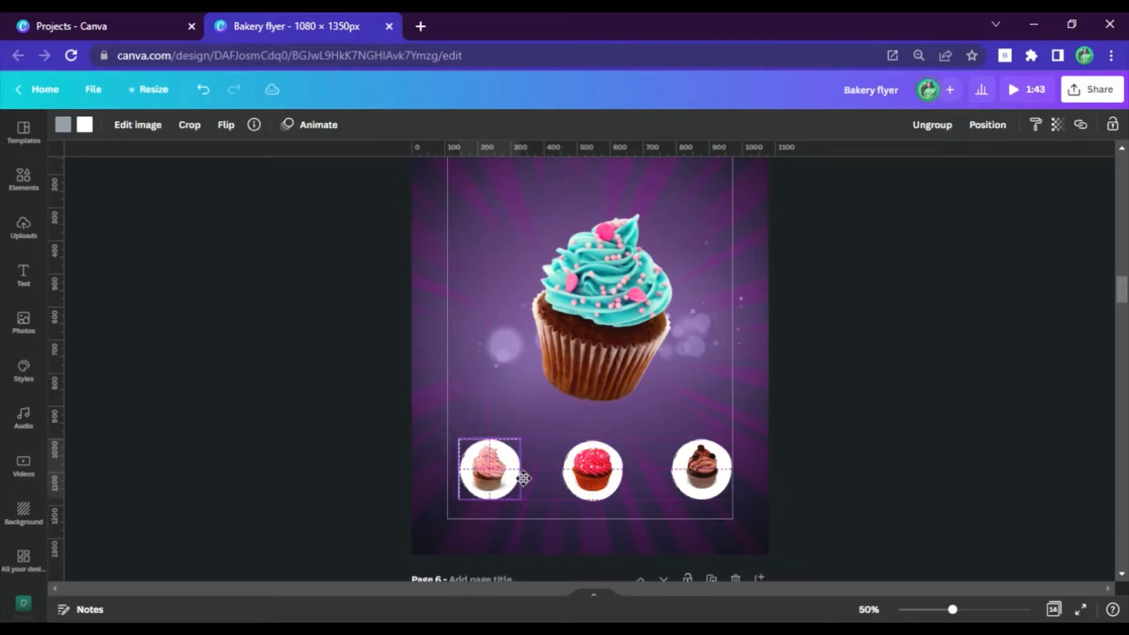
{"action": "left_click", "coordinate": [708, 483]}
{"action": "left_click_drag", "start_coordinate": [707, 482], "coordinate": [701, 483]}
Copy the White Ball image from the assets page onto page 5.
{"action": "scroll", "coordinate": [921, 421], "scroll_direction": "up", "scroll_amount": 8}
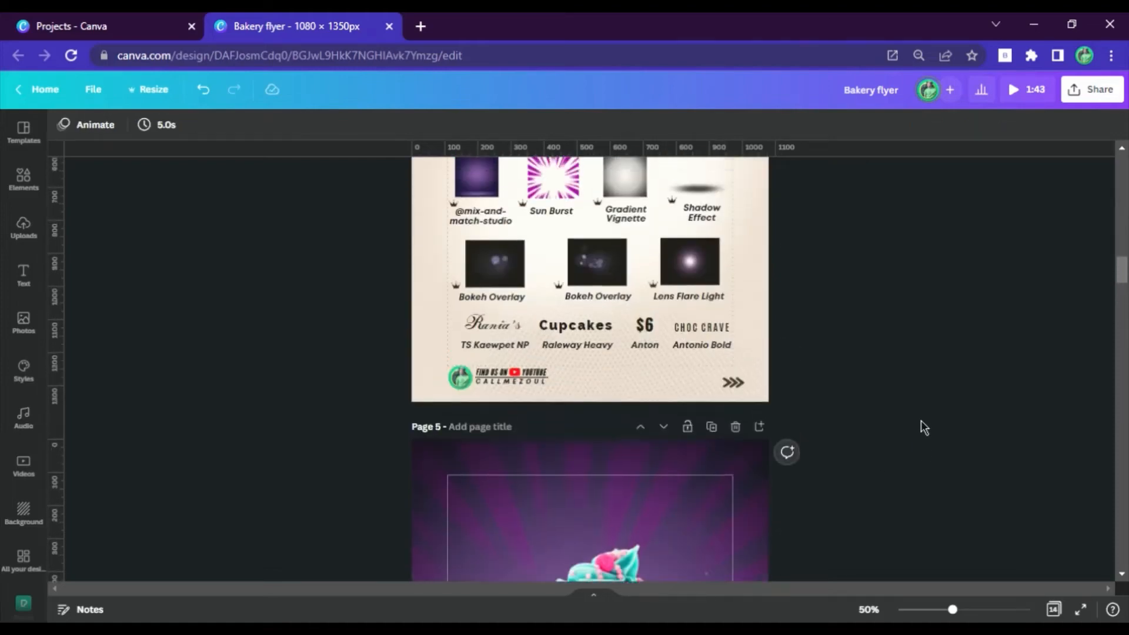
{"action": "left_click", "coordinate": [559, 272]}
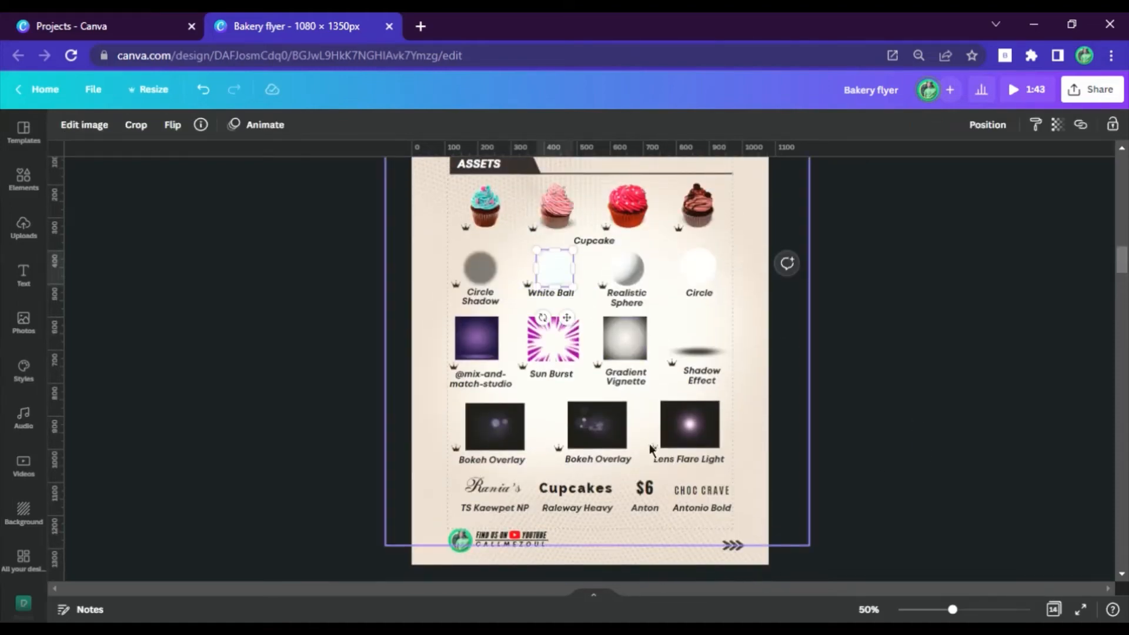
{"action": "scroll", "coordinate": [650, 443], "scroll_direction": "down", "scroll_amount": 8}
{"action": "left_click", "coordinate": [467, 280]}
{"action": "key", "text": "ctrl+v"}
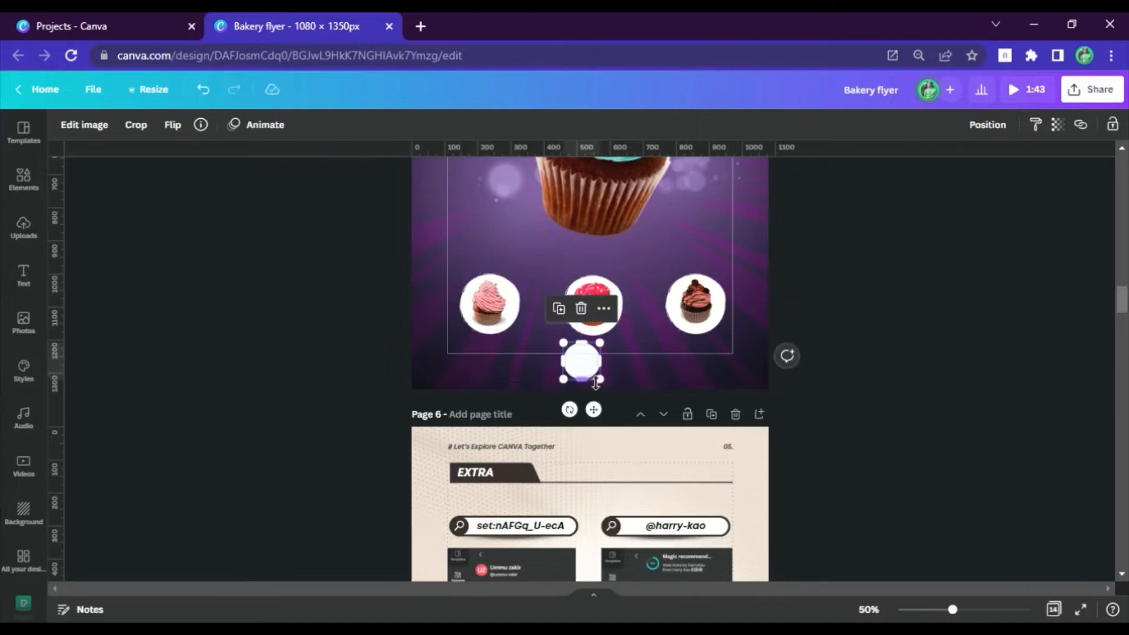
Place a White Ball at the upper-left edge of each small cupcake circle, pasting two more copies.
{"action": "left_click_drag", "start_coordinate": [592, 377], "coordinate": [476, 294]}
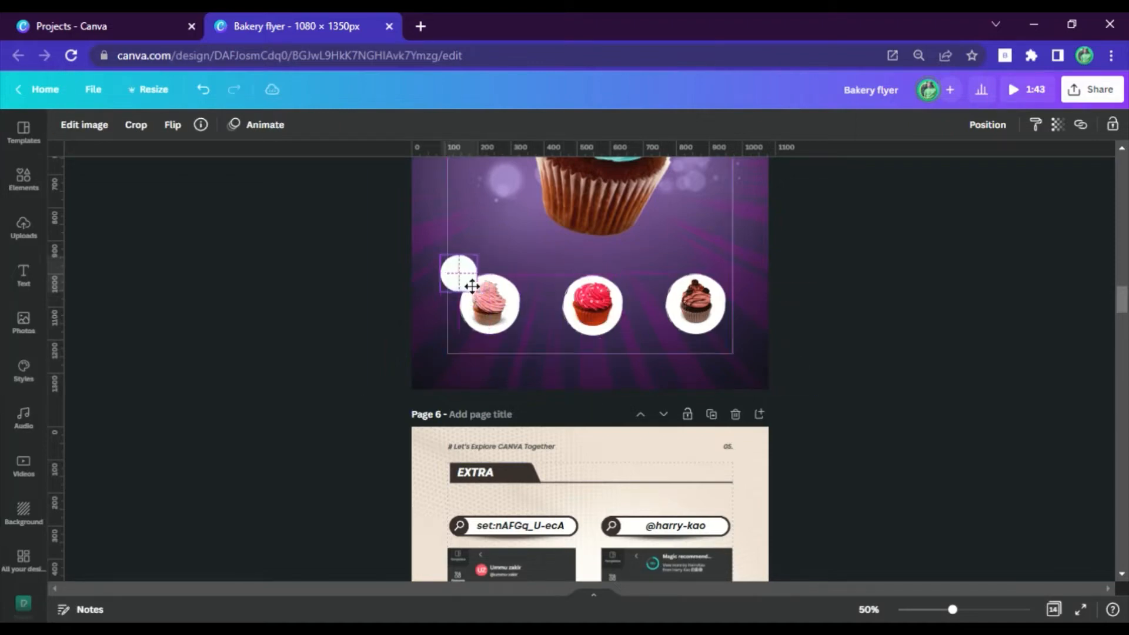
{"action": "key", "text": "ctrl+v"}
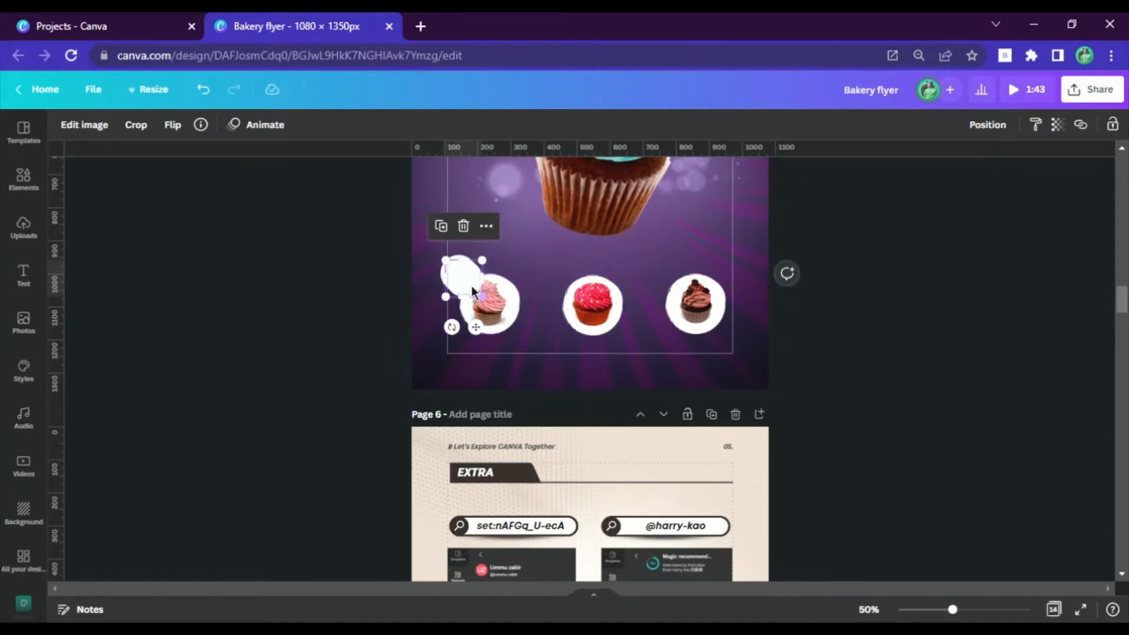
{"action": "left_click_drag", "start_coordinate": [473, 288], "coordinate": [582, 288]}
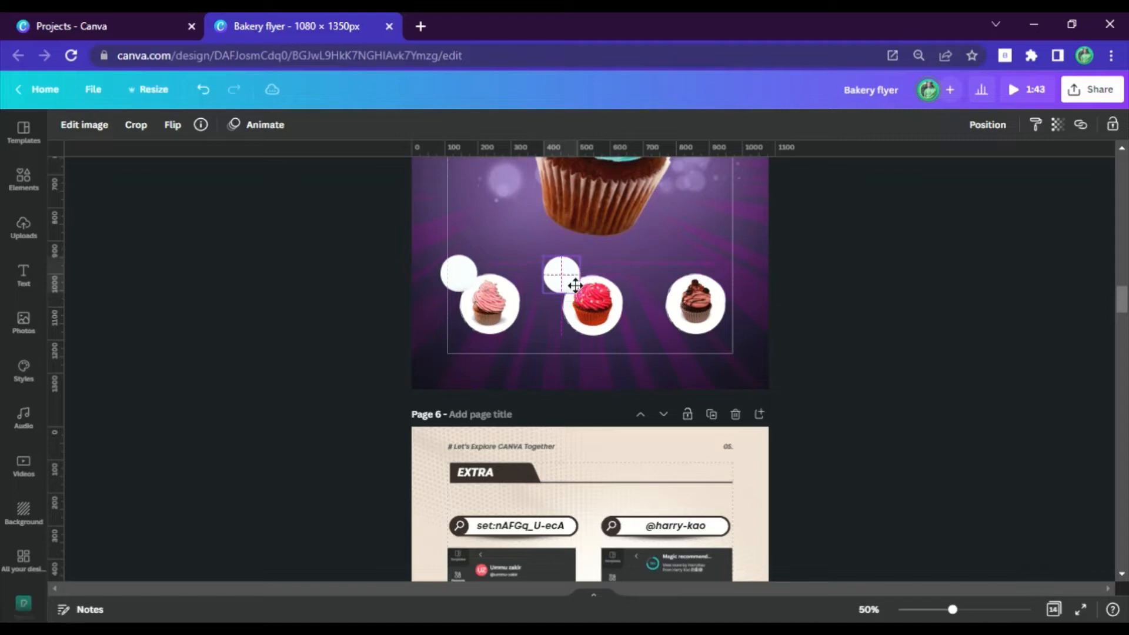
{"action": "key", "text": "ctrl+v"}
{"action": "left_click_drag", "start_coordinate": [467, 276], "coordinate": [682, 285]}
{"action": "left_click", "coordinate": [874, 368]}
Copy the Realistic Sphere from the assets page onto page 5, enlarge it and move it beside the big cupcake.
{"action": "scroll", "coordinate": [874, 368], "scroll_direction": "up", "scroll_amount": 10}
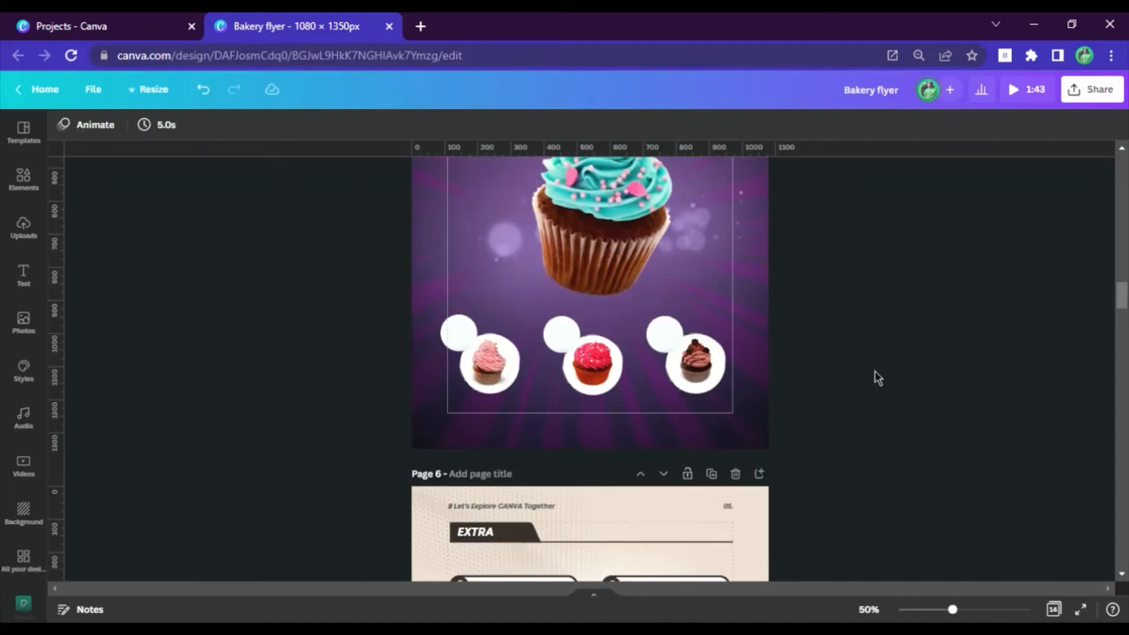
{"action": "left_click", "coordinate": [617, 193]}
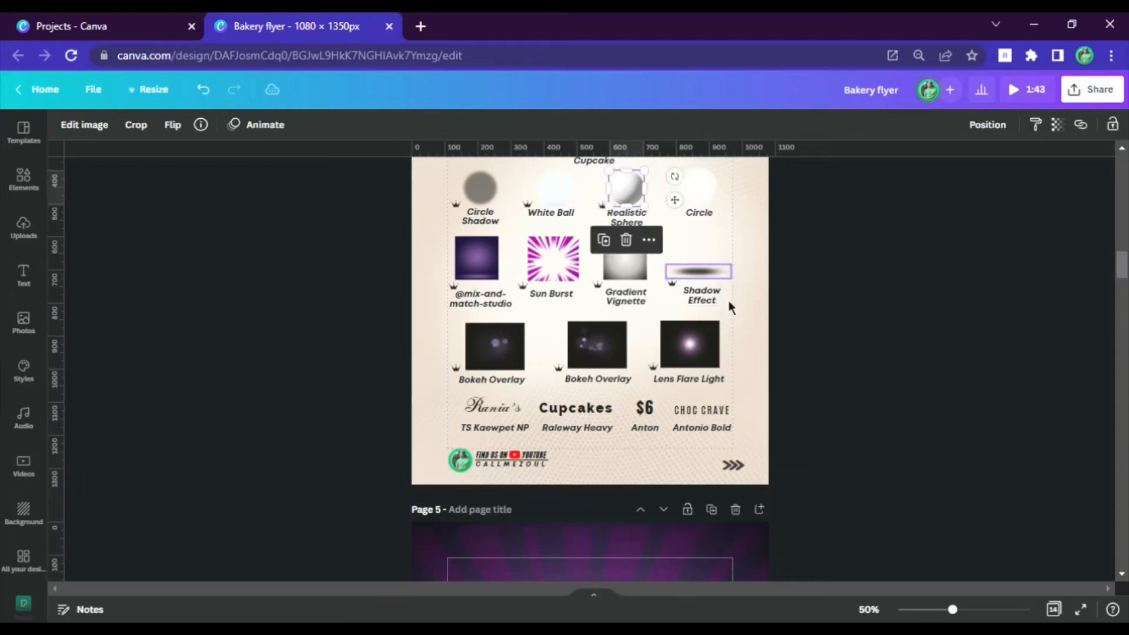
{"action": "scroll", "coordinate": [794, 306], "scroll_direction": "up", "scroll_amount": 10}
{"action": "scroll", "coordinate": [798, 325], "scroll_direction": "down", "scroll_amount": 5}
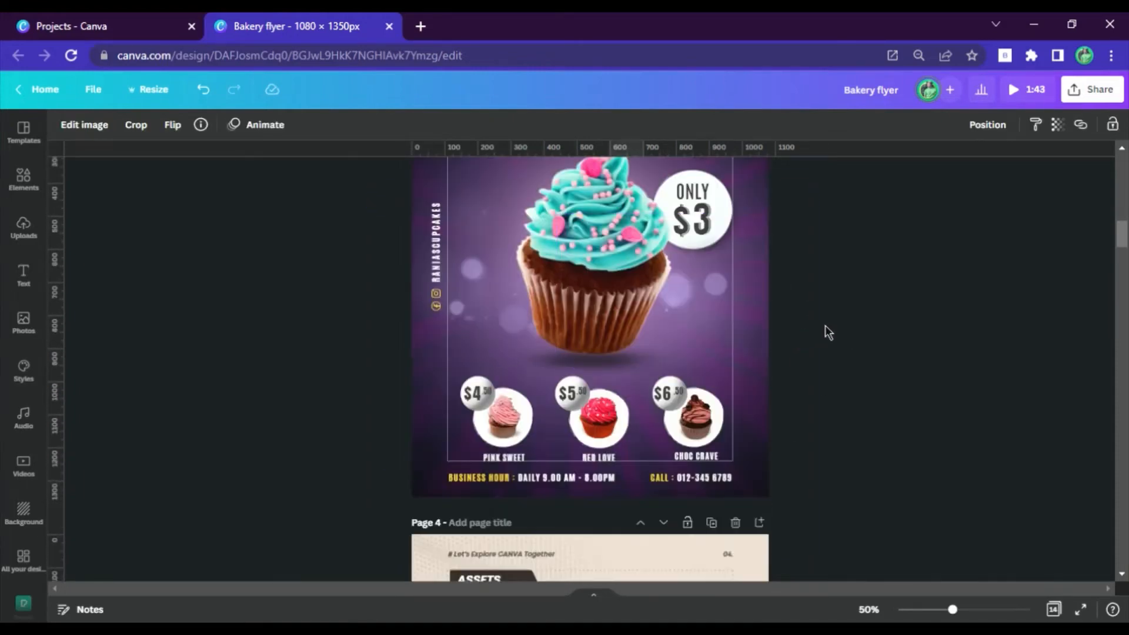
{"action": "scroll", "coordinate": [758, 307], "scroll_direction": "down", "scroll_amount": 10}
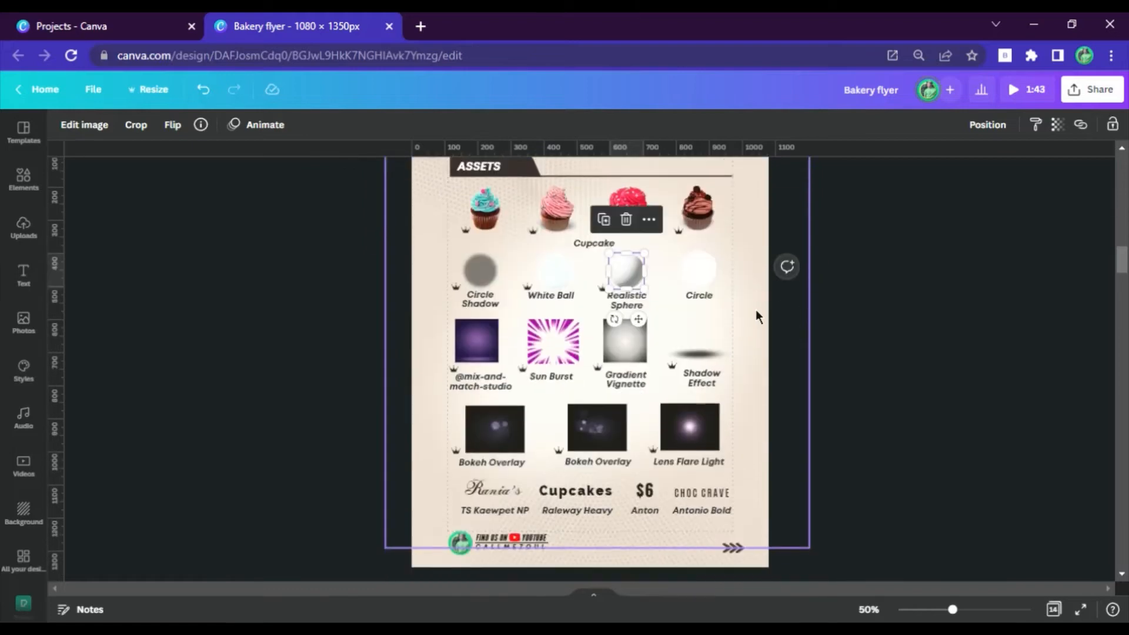
{"action": "left_click", "coordinate": [553, 270]}
{"action": "left_click", "coordinate": [625, 282]}
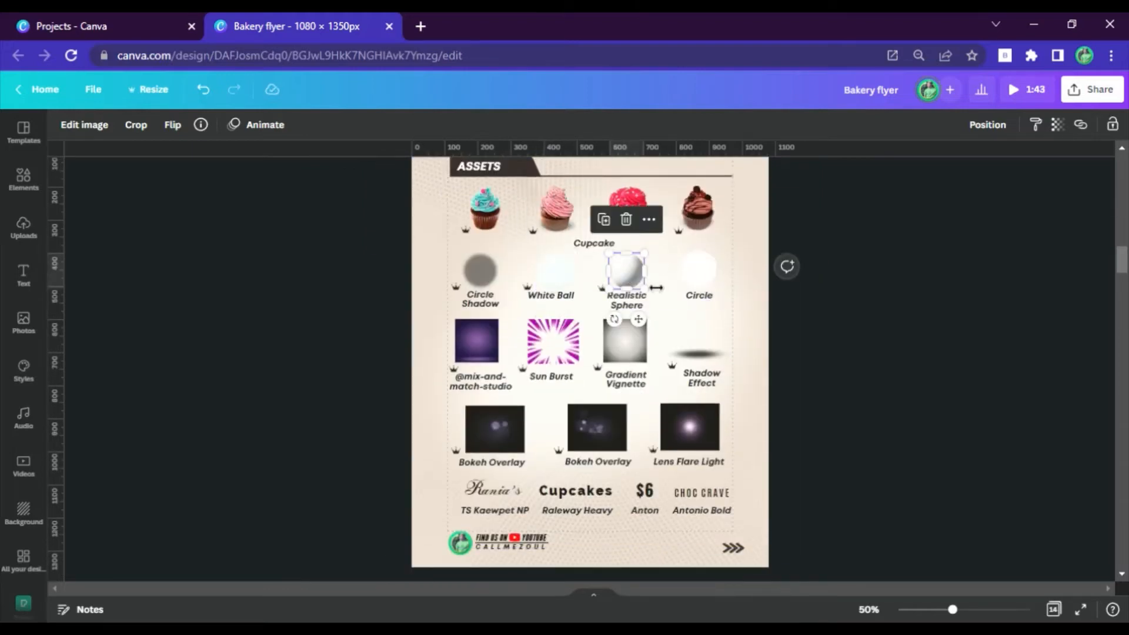
{"action": "scroll", "coordinate": [659, 353], "scroll_direction": "down", "scroll_amount": 6}
{"action": "key", "text": "ctrl+v"}
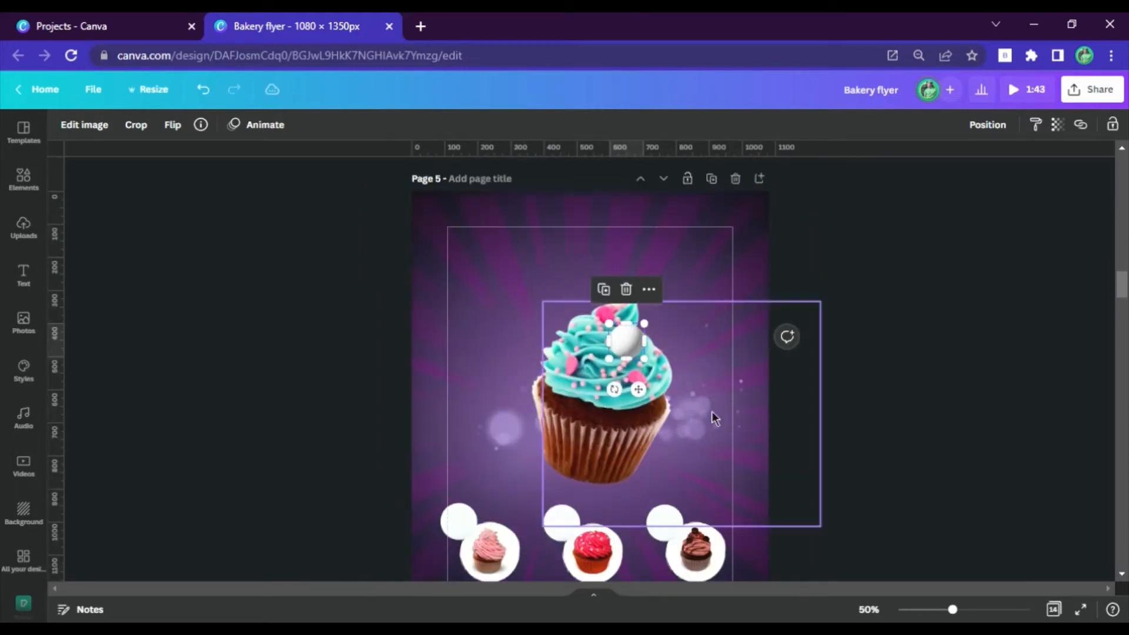
{"action": "left_click_drag", "start_coordinate": [655, 369], "coordinate": [729, 443]}
{"action": "left_click_drag", "start_coordinate": [681, 388], "coordinate": [559, 432]}
Move the pink cupcake's White Ball to the right edge of the big cupcake and enlarge it as a price circle.
{"action": "left_click_drag", "start_coordinate": [469, 518], "coordinate": [741, 471]}
{"action": "left_click_drag", "start_coordinate": [723, 403], "coordinate": [724, 404]}
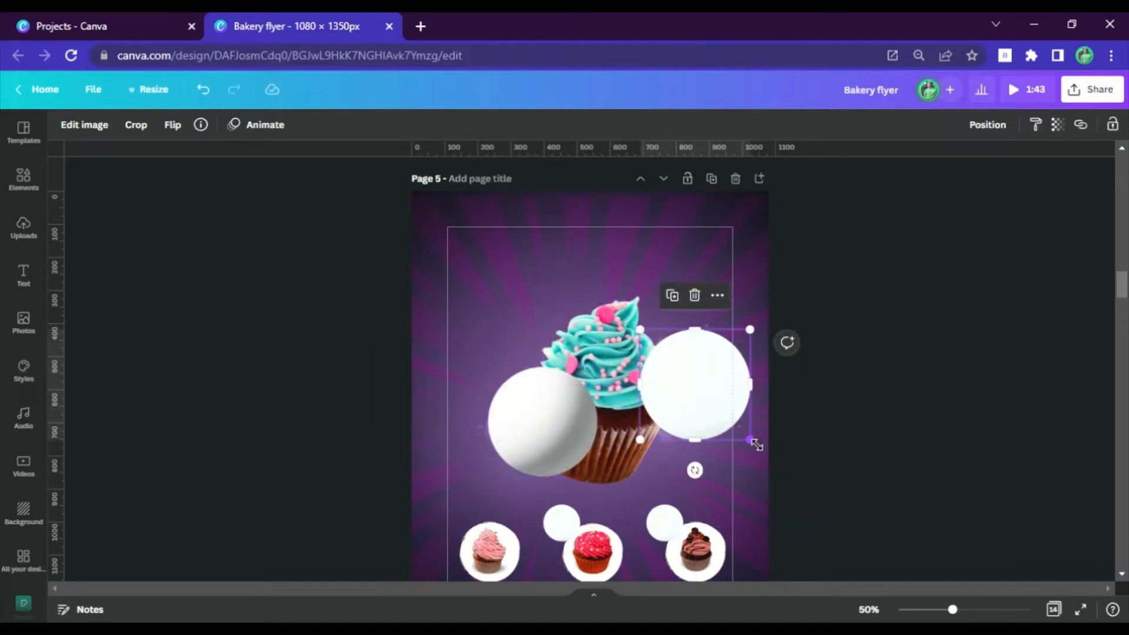
{"action": "left_click_drag", "start_coordinate": [751, 441], "coordinate": [733, 403]}
Delete the other two small White Balls and place a small Realistic Sphere at the upper-left of each small cupcake circle.
{"action": "left_click", "coordinate": [569, 520]}
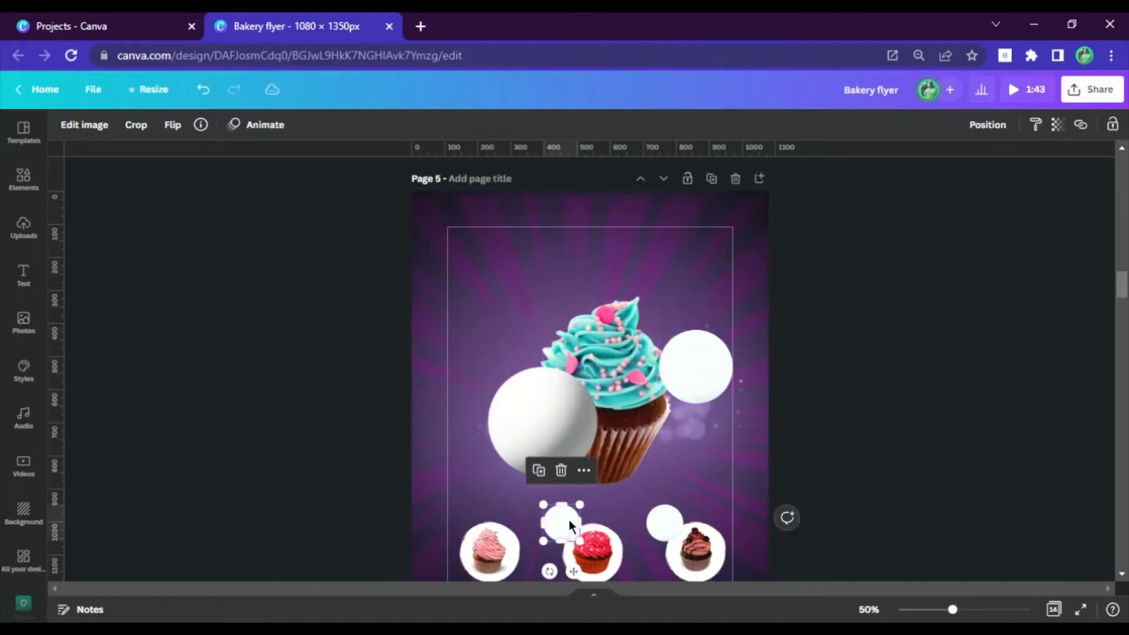
{"action": "key", "text": "Delete"}
{"action": "left_click", "coordinate": [665, 523]}
{"action": "key", "text": "Delete"}
{"action": "left_click", "coordinate": [523, 398]}
{"action": "left_click_drag", "start_coordinate": [597, 367], "coordinate": [682, 531]}
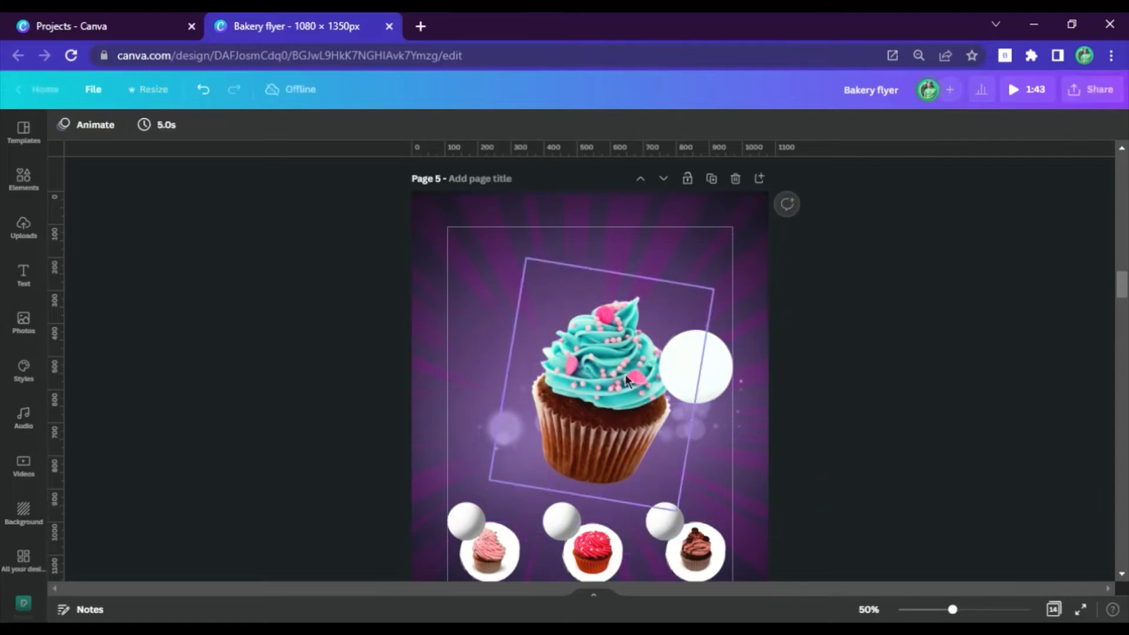
Copy the Circle Shadow image from the assets page onto page 5.
{"action": "left_click", "coordinate": [703, 369]}
{"action": "scroll", "coordinate": [880, 284], "scroll_direction": "up", "scroll_amount": 4}
{"action": "scroll", "coordinate": [880, 284], "scroll_direction": "up", "scroll_amount": 5}
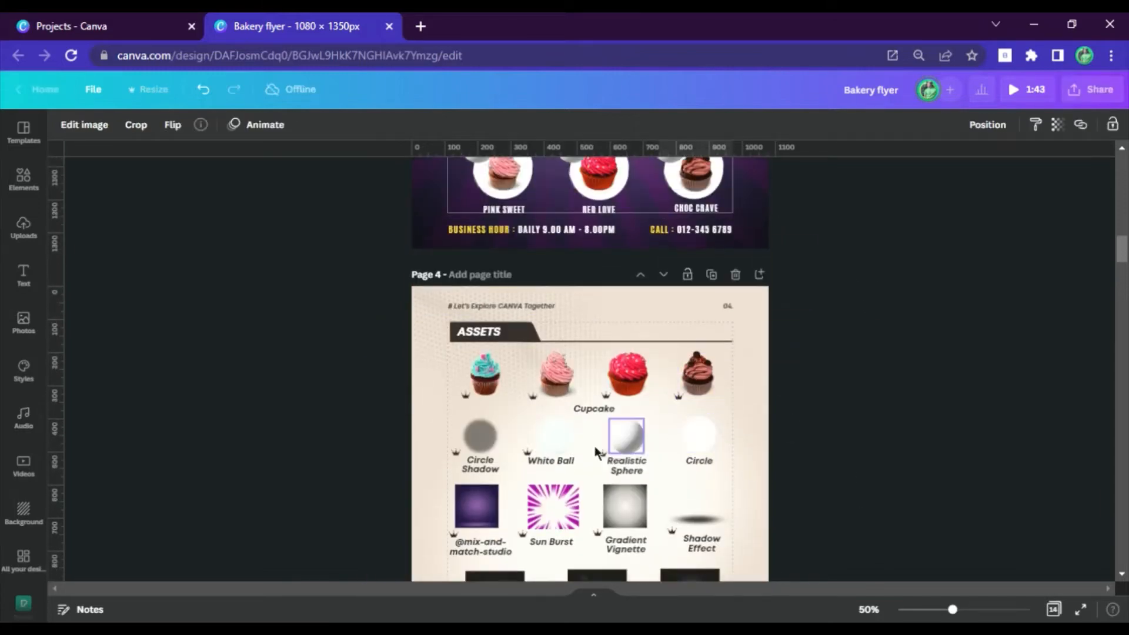
{"action": "left_click", "coordinate": [496, 434]}
{"action": "key", "text": "ctrl+c"}
{"action": "scroll", "coordinate": [634, 446], "scroll_direction": "down", "scroll_amount": 10}
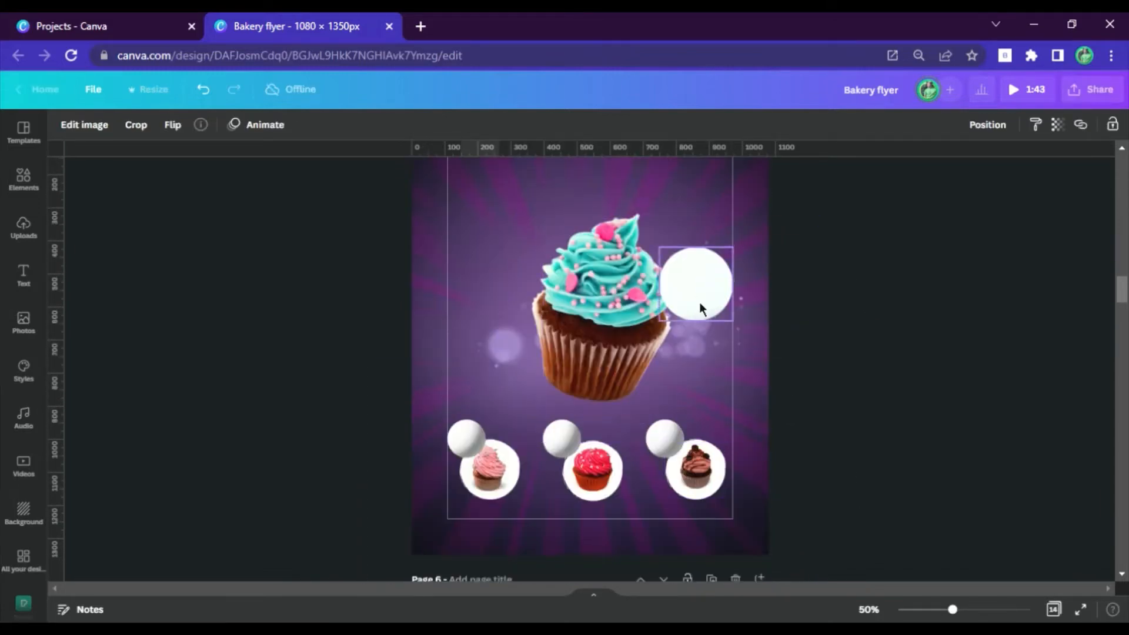
{"action": "left_click", "coordinate": [700, 302]}
{"action": "key", "text": "ctrl+v"}
Fit the Circle Shadow around the large White Ball and send it backward behind the ball.
{"action": "left_click_drag", "start_coordinate": [489, 269], "coordinate": [706, 295]}
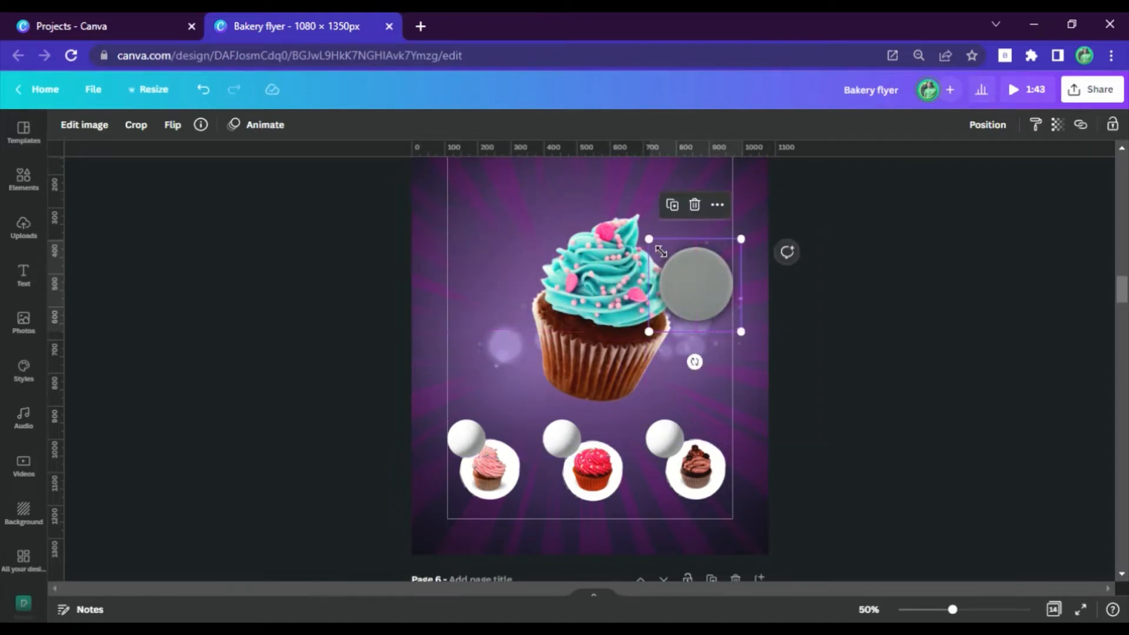
{"action": "left_click_drag", "start_coordinate": [661, 252], "coordinate": [667, 255]}
{"action": "left_click", "coordinate": [988, 125]}
{"action": "left_click", "coordinate": [932, 177]}
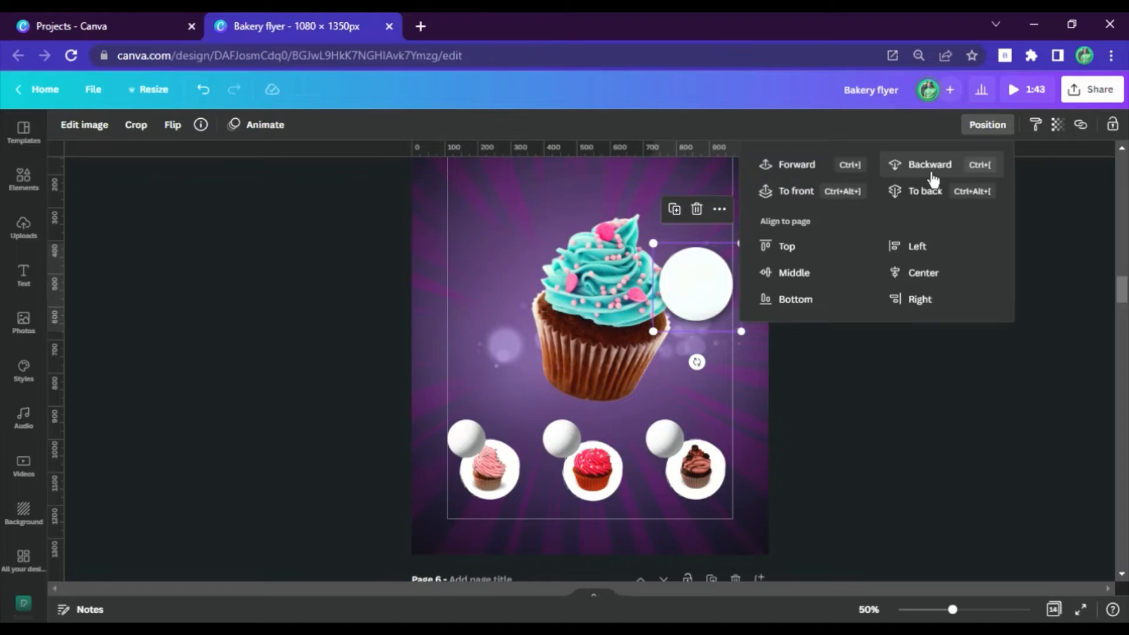
{"action": "left_click", "coordinate": [878, 390]}
Copy the ONLY and $3 texts from the finished flyer on page 3 and paste them on page 5.
{"action": "left_click", "coordinate": [643, 336]}
{"action": "scroll", "coordinate": [712, 341], "scroll_direction": "up", "scroll_amount": 13}
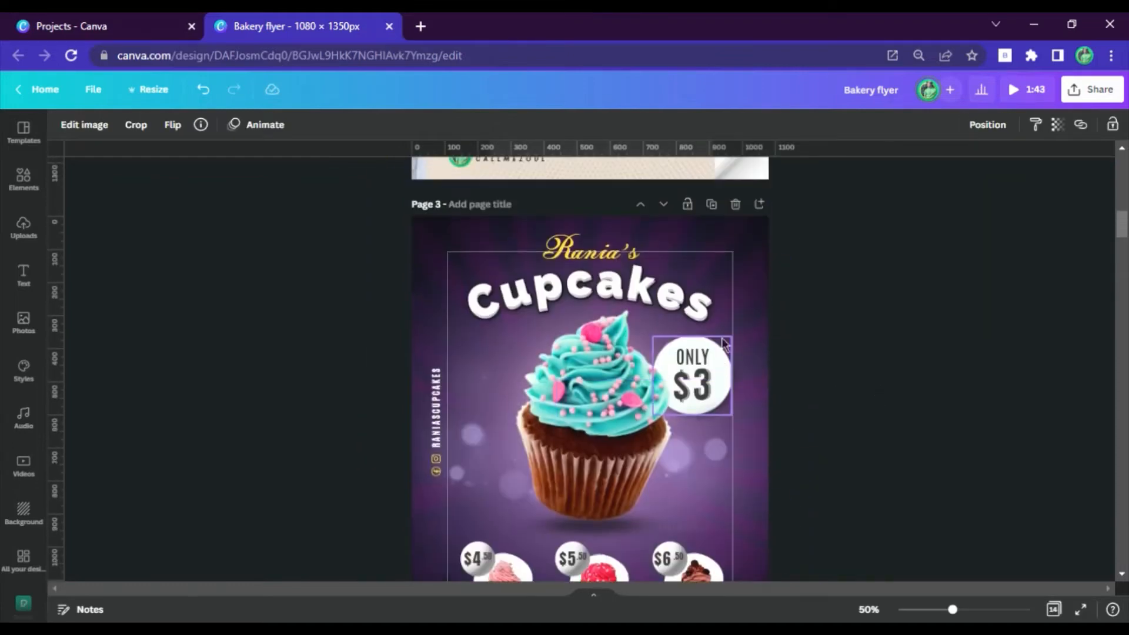
{"action": "left_click", "coordinate": [712, 393]}
{"action": "left_click", "coordinate": [847, 411]}
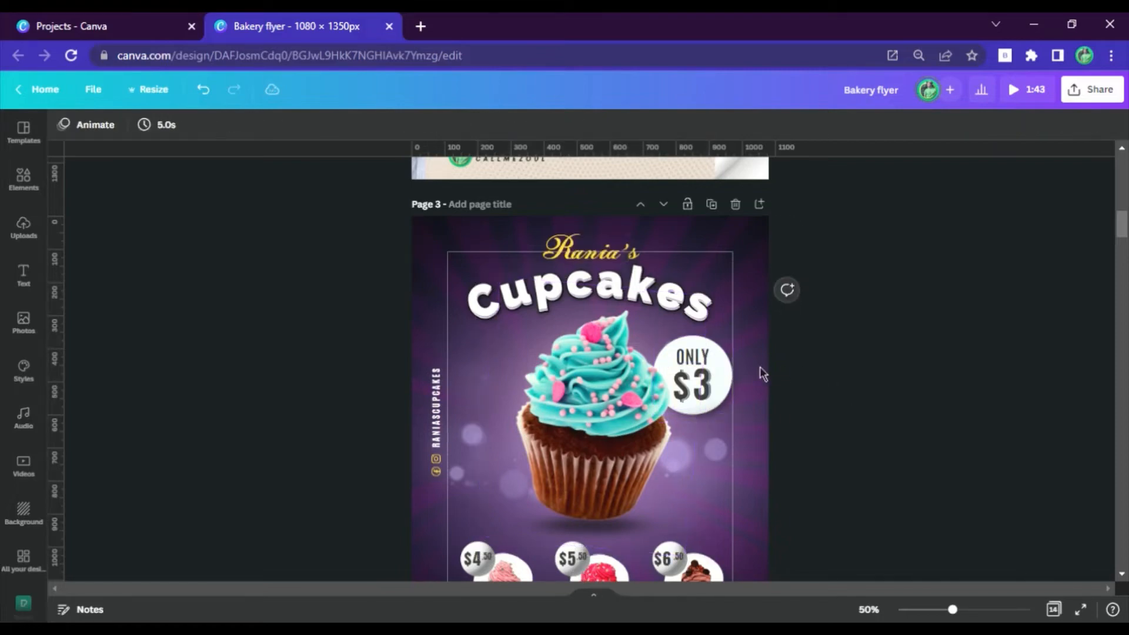
{"action": "left_click", "coordinate": [708, 361]}
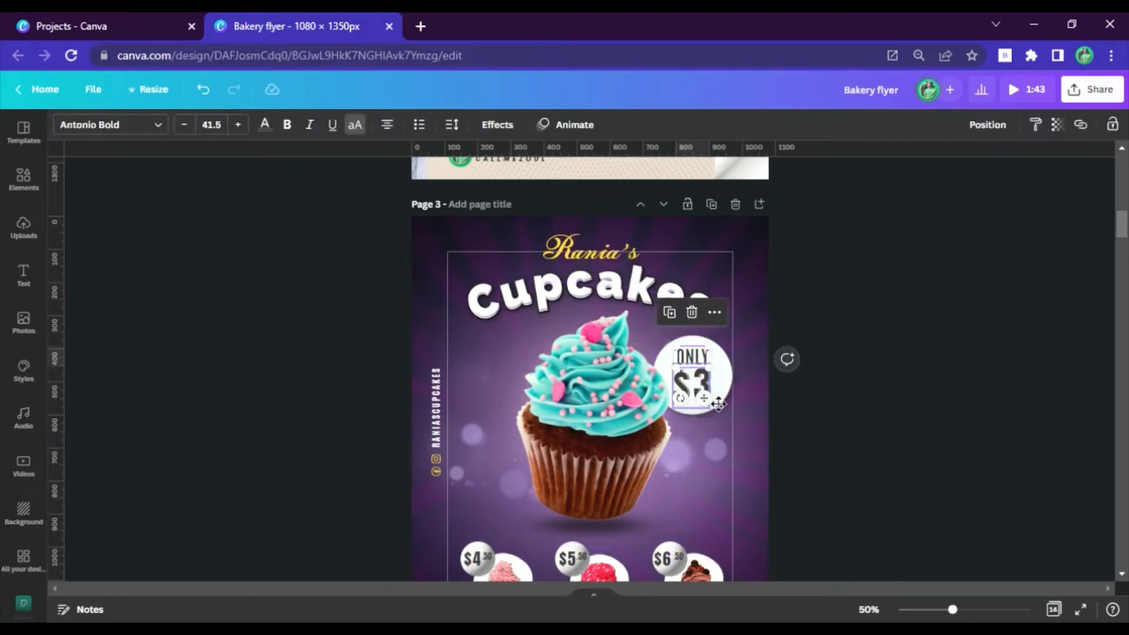
{"action": "left_click", "coordinate": [712, 393], "text": "shift"}
{"action": "scroll", "coordinate": [850, 394], "scroll_direction": "down", "scroll_amount": 15}
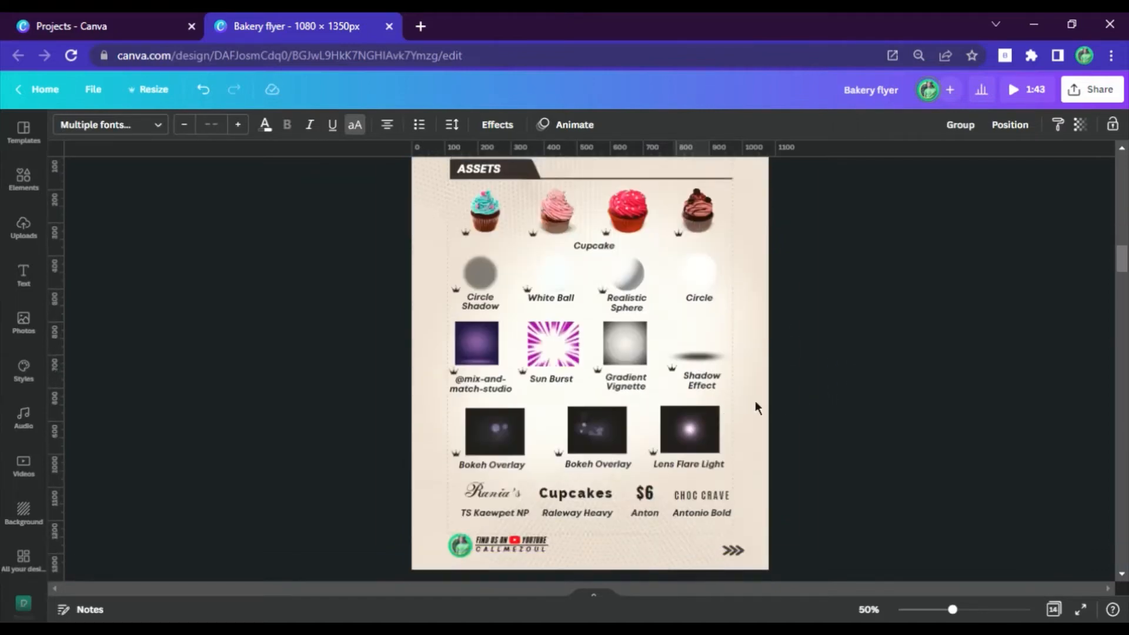
{"action": "left_click", "coordinate": [701, 411]}
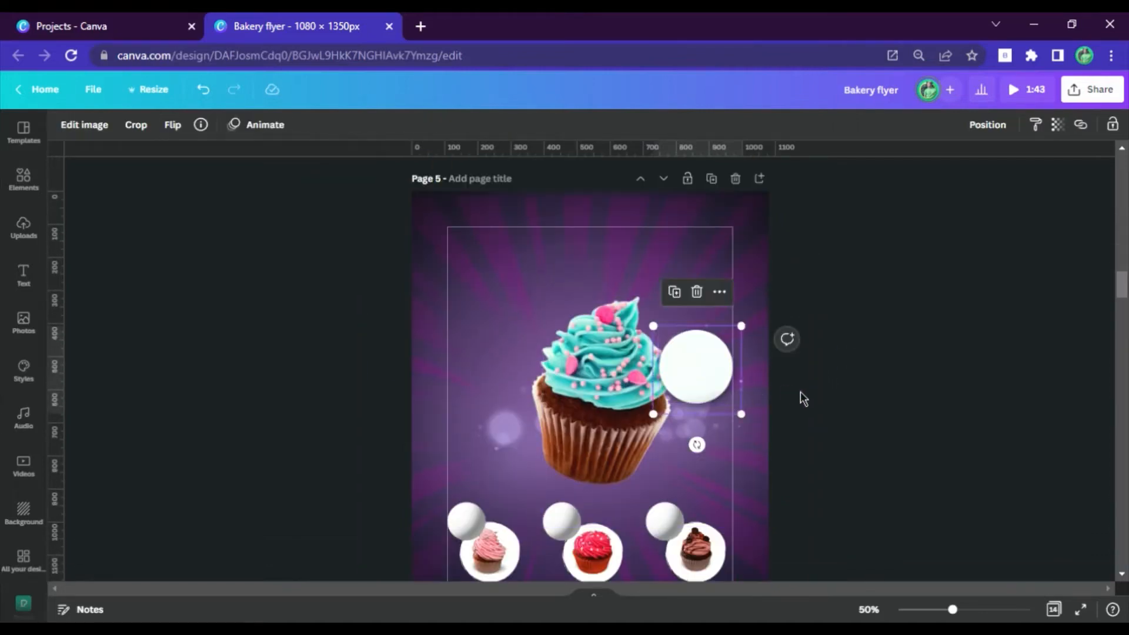
{"action": "key", "text": "ctrl+v"}
Change the color of the pasted $3 text to black.
{"action": "left_click", "coordinate": [691, 360]}
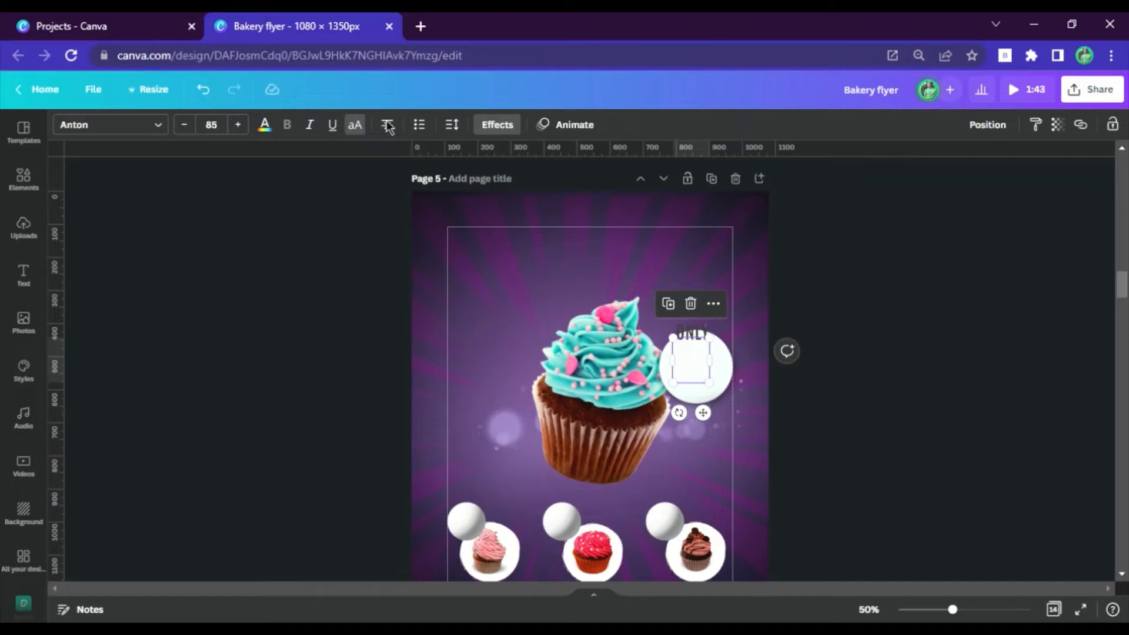
{"action": "left_click", "coordinate": [496, 125]}
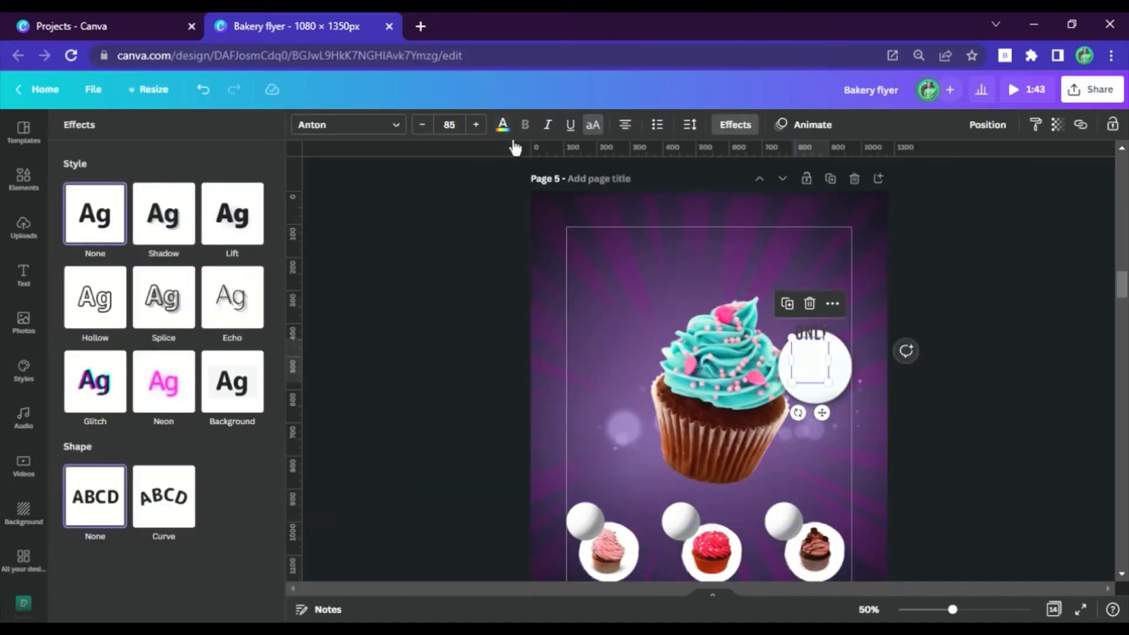
{"action": "left_click", "coordinate": [502, 125]}
{"action": "left_click", "coordinate": [182, 227]}
{"action": "left_click", "coordinate": [732, 388]}
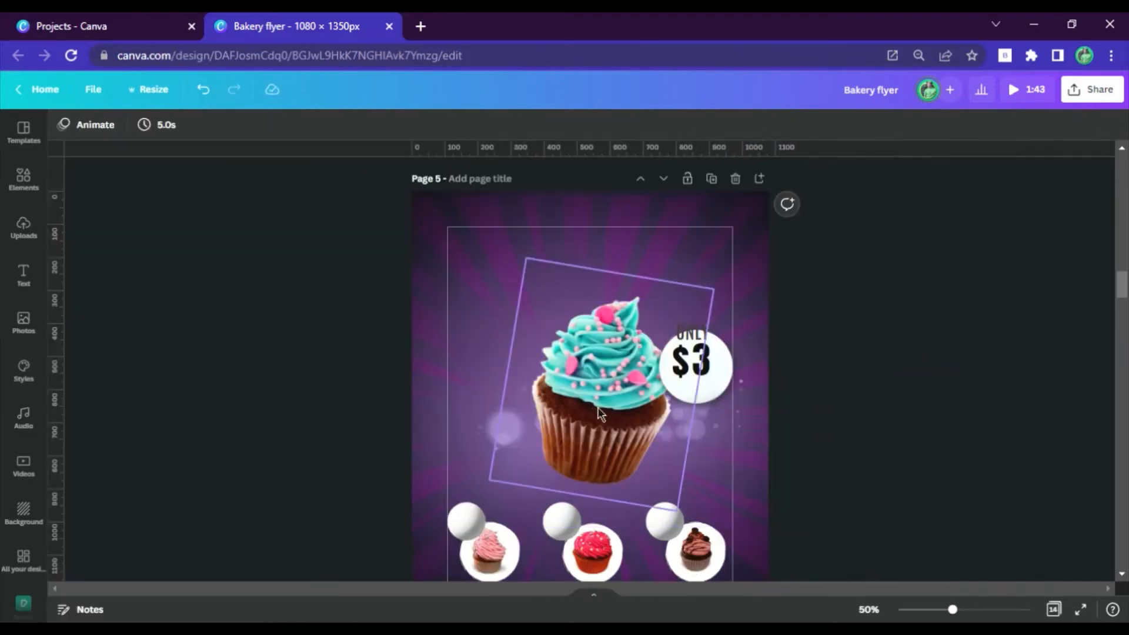
Move the $3 text down into the lower half of the large white price circle.
{"action": "left_click", "coordinate": [991, 125]}
{"action": "scroll", "coordinate": [735, 353], "scroll_direction": "up", "scroll_amount": 3}
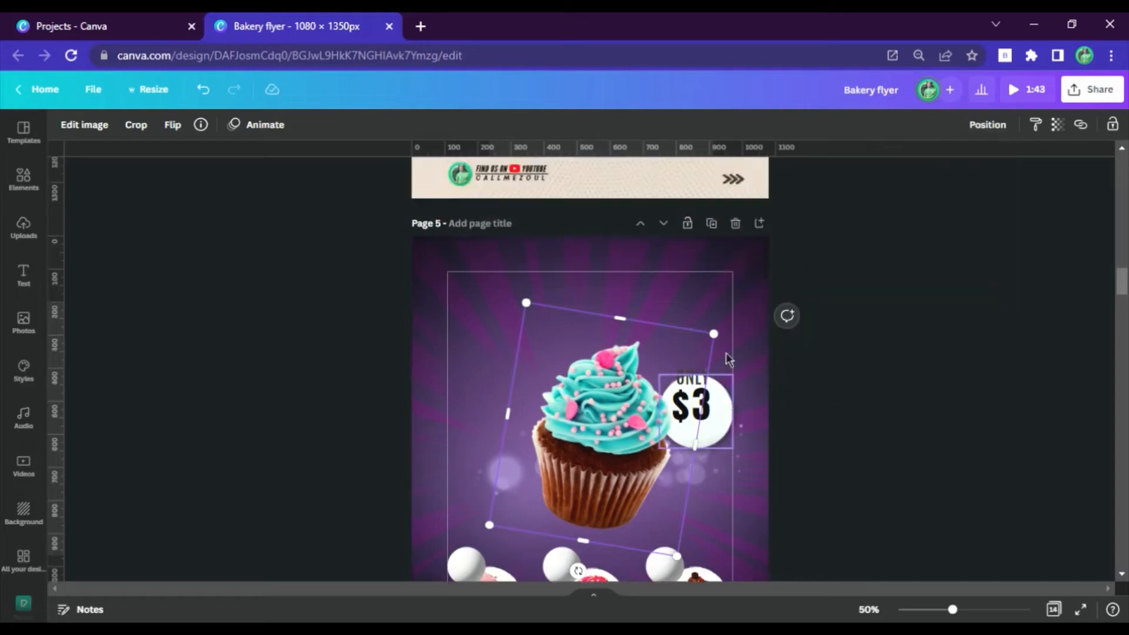
{"action": "scroll", "coordinate": [712, 370], "scroll_direction": "down", "scroll_amount": 3}
{"action": "left_click_drag", "start_coordinate": [695, 400], "coordinate": [723, 392]}
{"action": "key", "text": "ctrl+z"}
{"action": "left_click", "coordinate": [888, 399]}
{"action": "left_click_drag", "start_coordinate": [722, 351], "coordinate": [725, 362]}
{"action": "key", "text": "ctrl+z"}
{"action": "left_click", "coordinate": [838, 354]}
Try locking the big cupcake to reach the overlapping ONLY text, and unlock the cupcake again.
{"action": "left_click", "coordinate": [638, 358]}
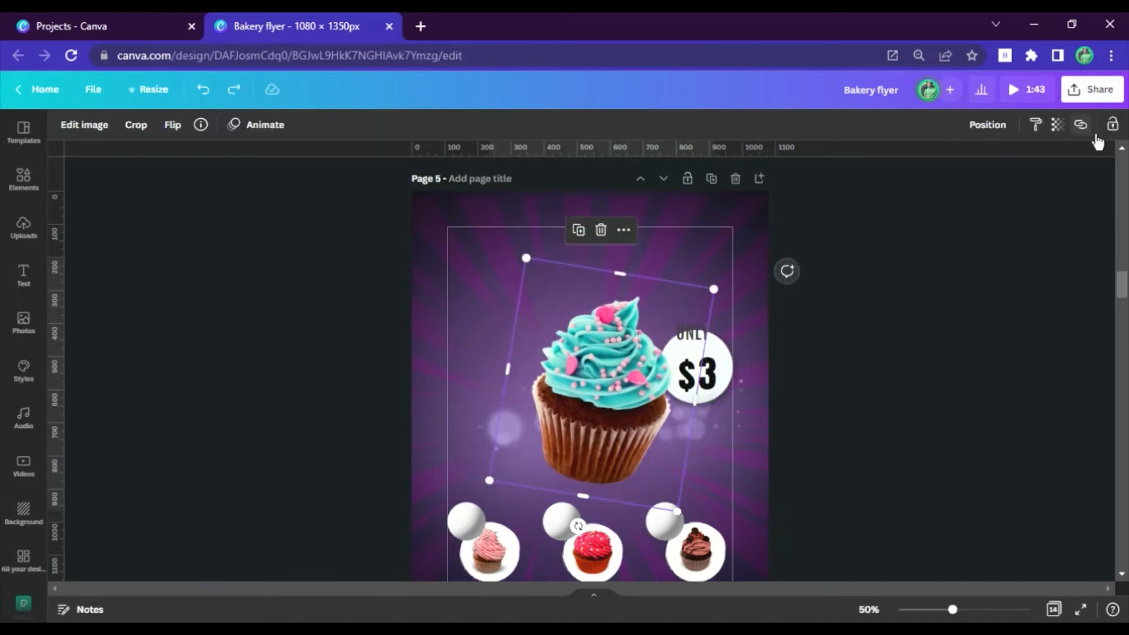
{"action": "left_click", "coordinate": [1112, 126]}
{"action": "left_click", "coordinate": [1014, 275]}
{"action": "left_click_drag", "start_coordinate": [653, 364], "coordinate": [887, 348]}
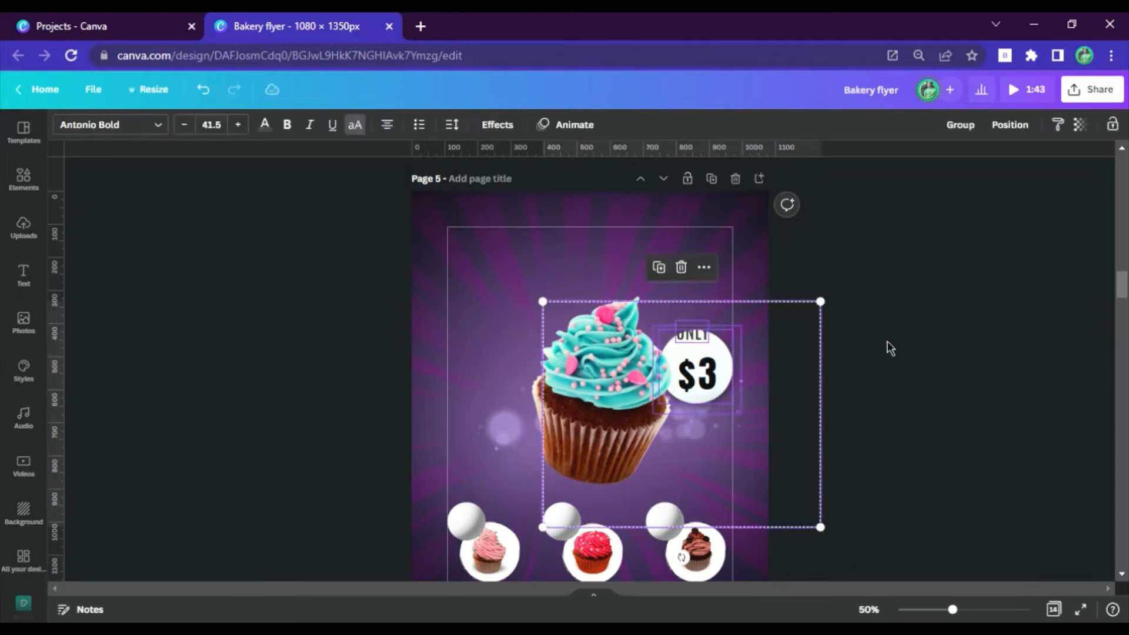
{"action": "left_click", "coordinate": [887, 347]}
{"action": "left_click", "coordinate": [647, 363]}
{"action": "left_click", "coordinate": [1114, 125]}
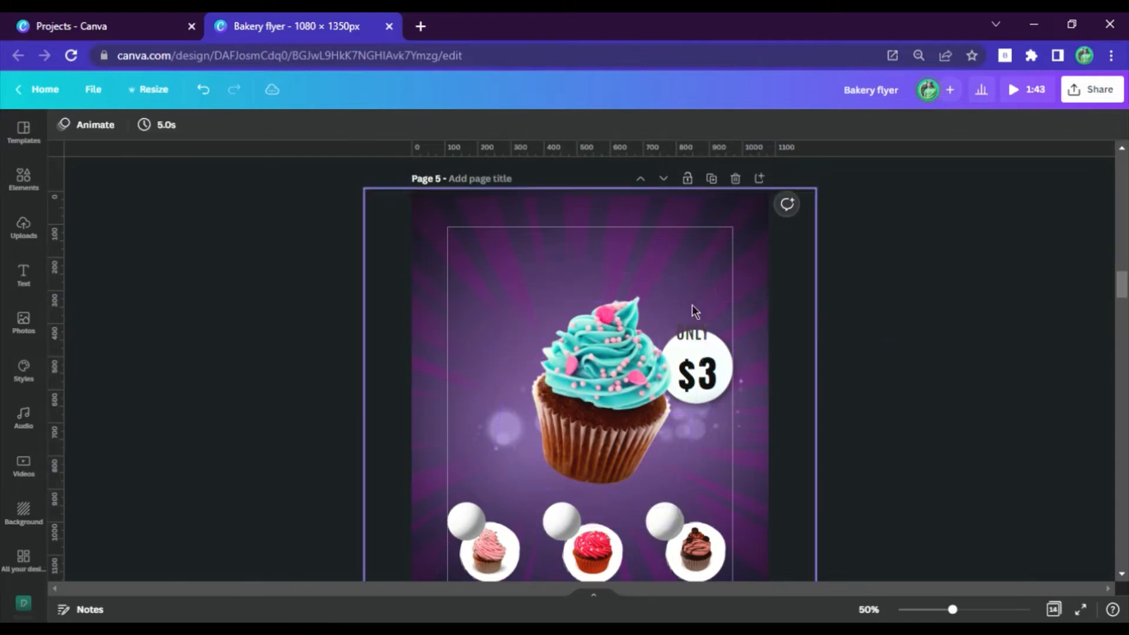
{"action": "left_click", "coordinate": [693, 337]}
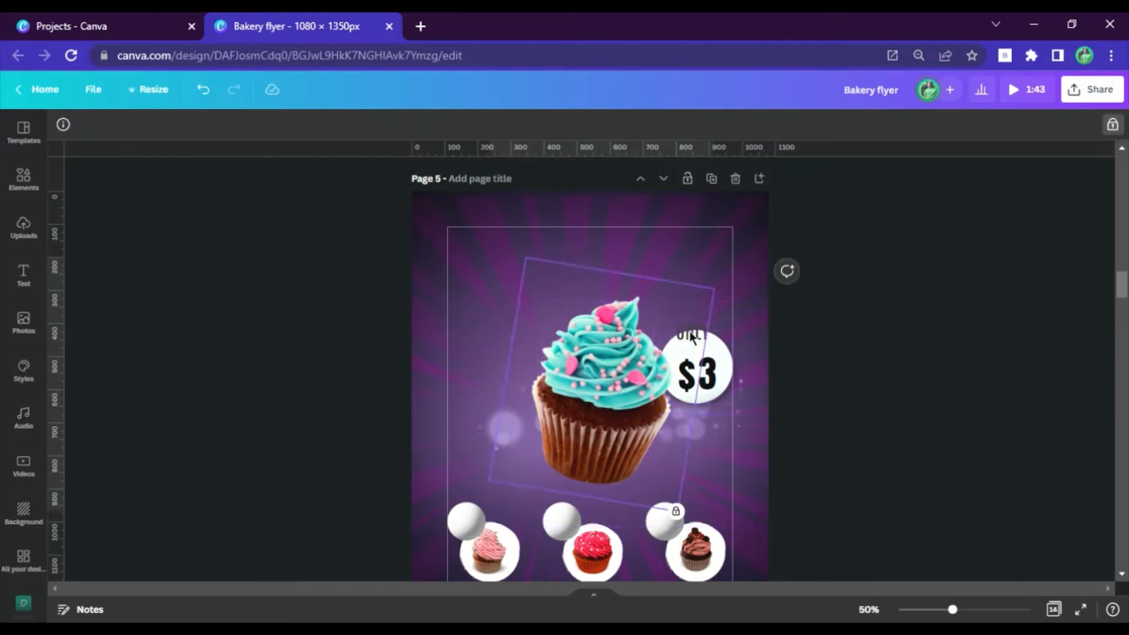
{"action": "left_click", "coordinate": [1117, 130]}
Send the big cupcake backward and move the ONLY text into the price circle above $3.
{"action": "left_click", "coordinate": [988, 127]}
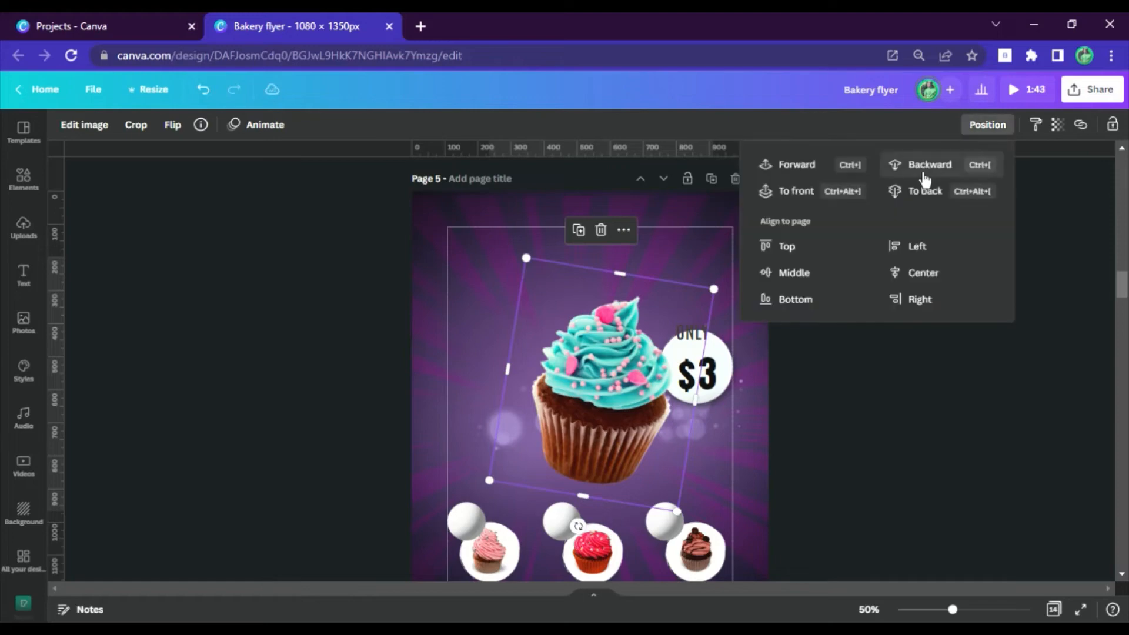
{"action": "left_click", "coordinate": [925, 171]}
{"action": "left_click", "coordinate": [700, 347]}
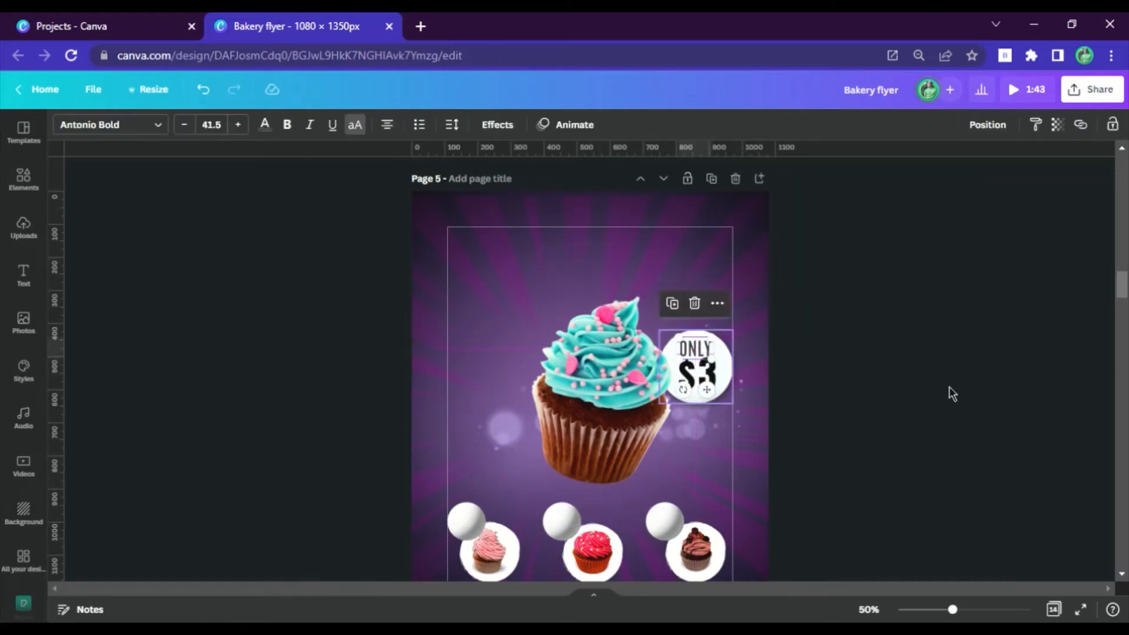
{"action": "left_click", "coordinate": [944, 370]}
Duplicate the $3 text, apply the Hollow effect to the copy and color it white.
{"action": "left_click", "coordinate": [693, 383]}
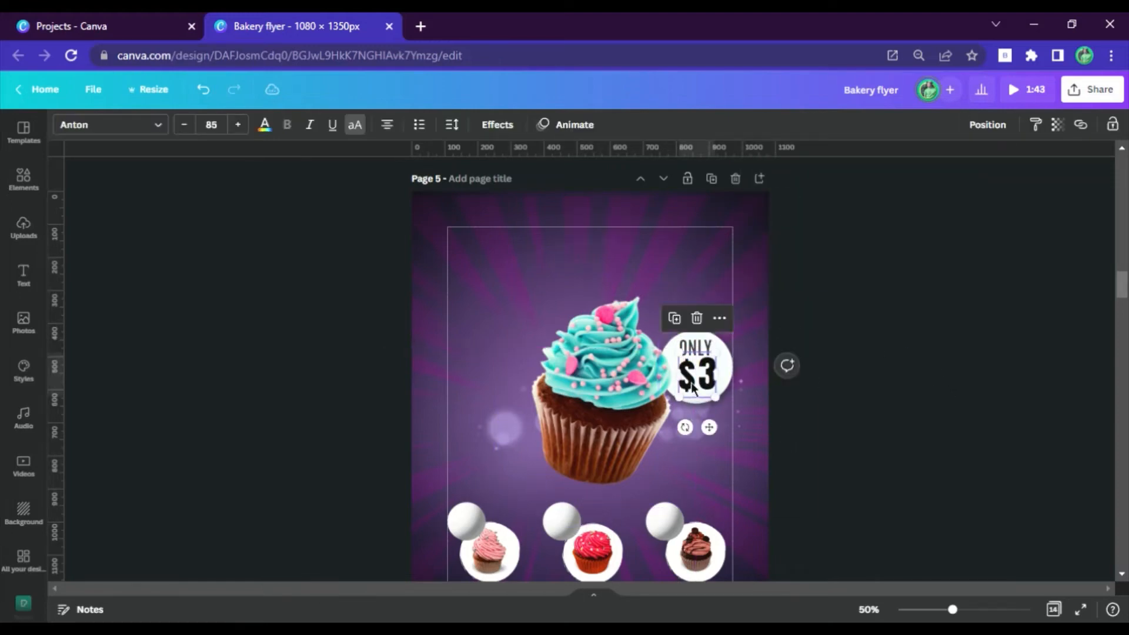
{"action": "key", "text": "ctrl+d"}
{"action": "left_click", "coordinate": [497, 124]}
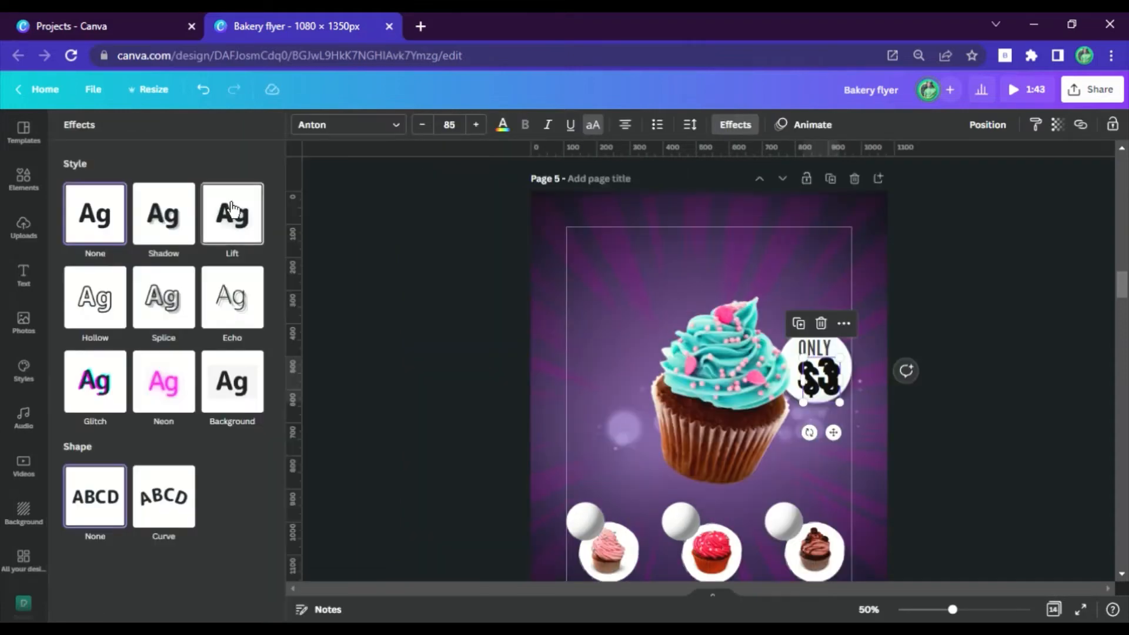
{"action": "left_click", "coordinate": [87, 315]}
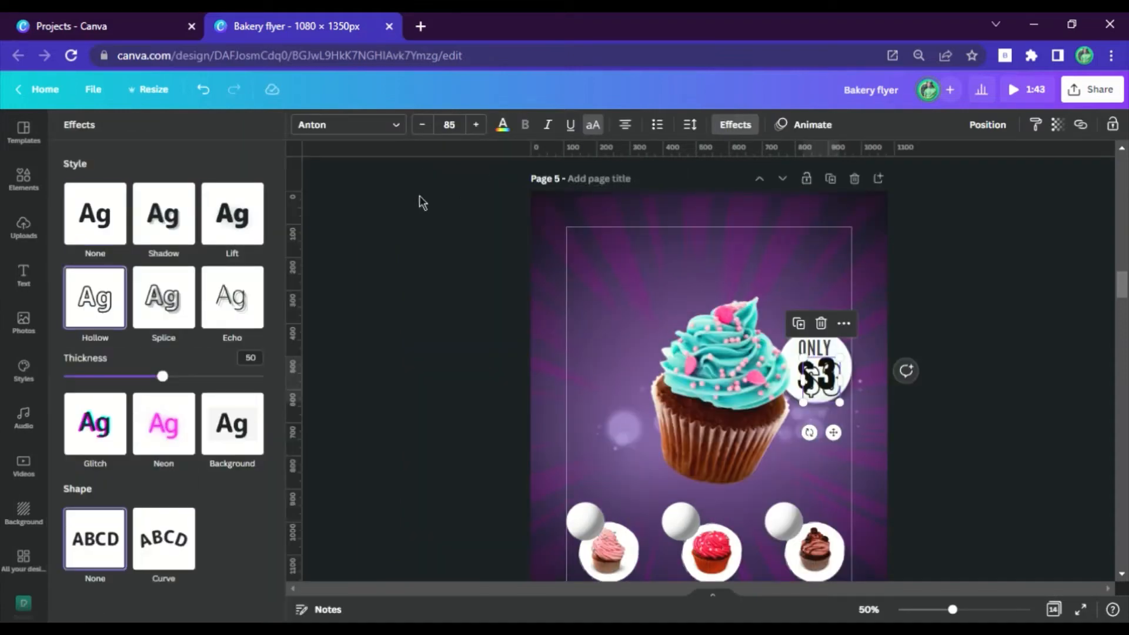
{"action": "left_click", "coordinate": [507, 132]}
{"action": "left_click", "coordinate": [112, 372]}
{"action": "key", "text": "Escape"}
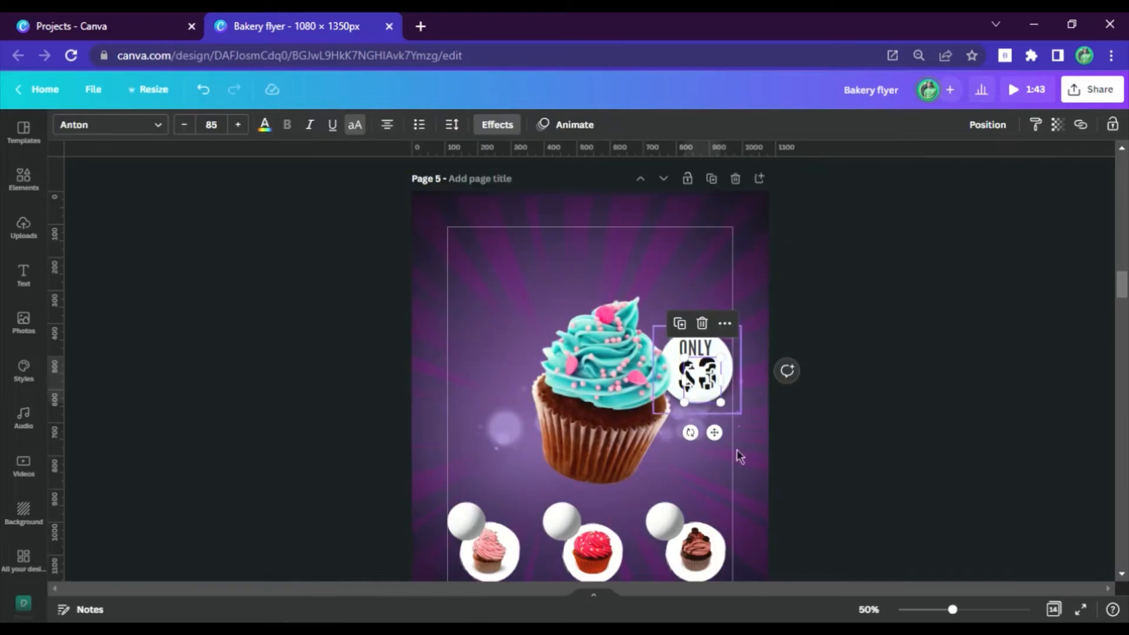
Move the white hollow $3 copy over the black $3 text with a slight offset, working at 100% zoom.
{"action": "left_click", "coordinate": [876, 612]}
{"action": "left_click", "coordinate": [885, 404]}
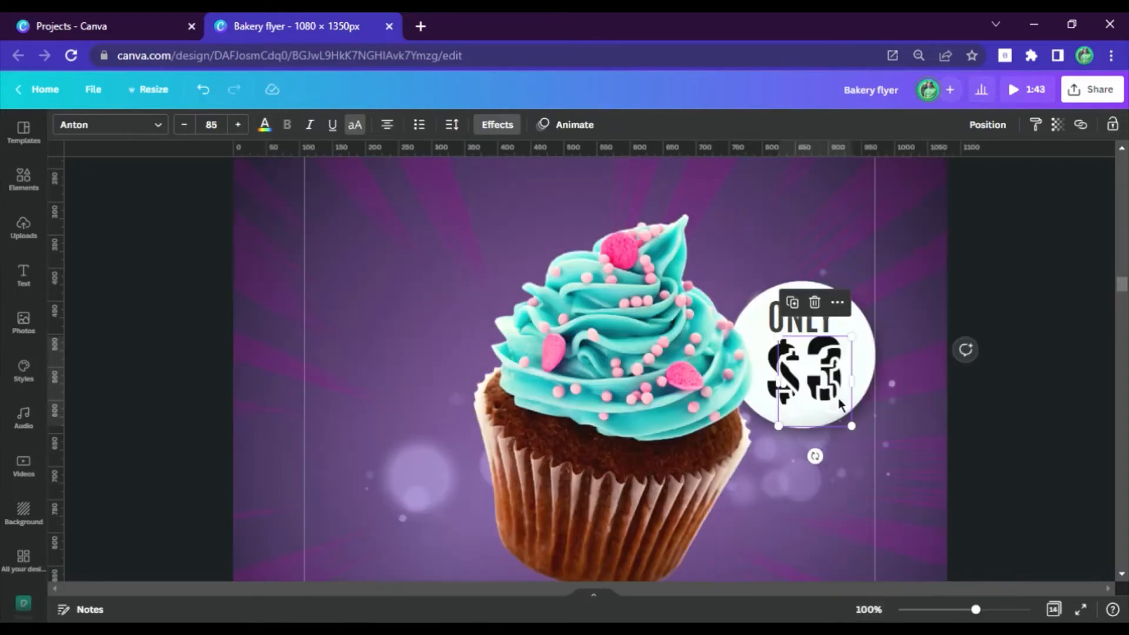
{"action": "left_click_drag", "start_coordinate": [840, 405], "coordinate": [832, 401]}
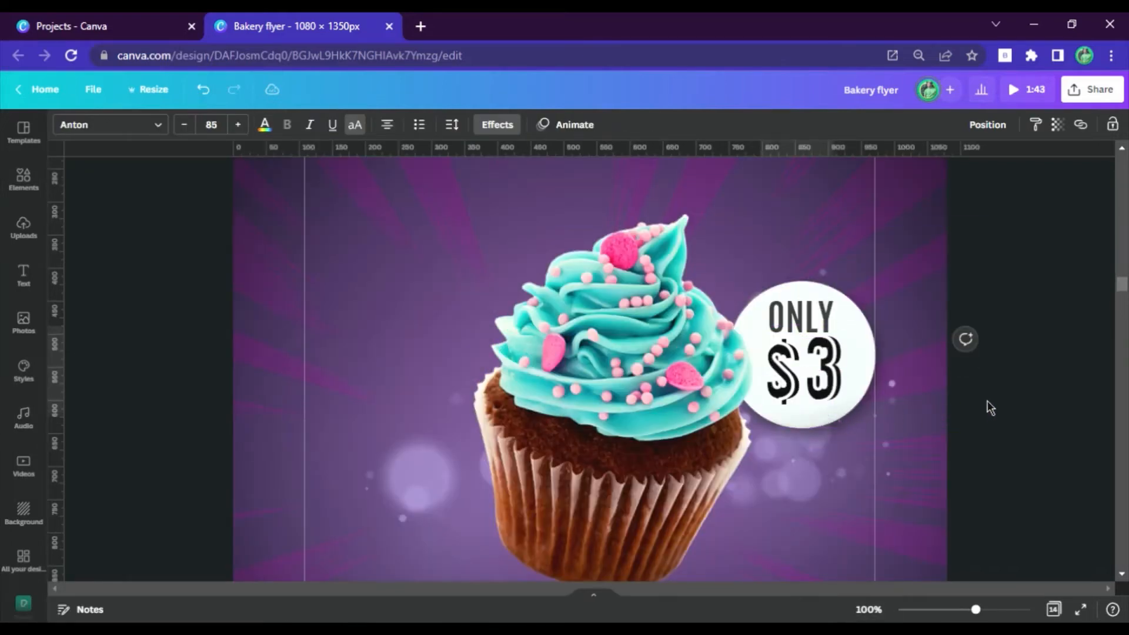
Set the Hollow effect thickness of the white $3 copy to 1.
{"action": "left_click", "coordinate": [497, 126]}
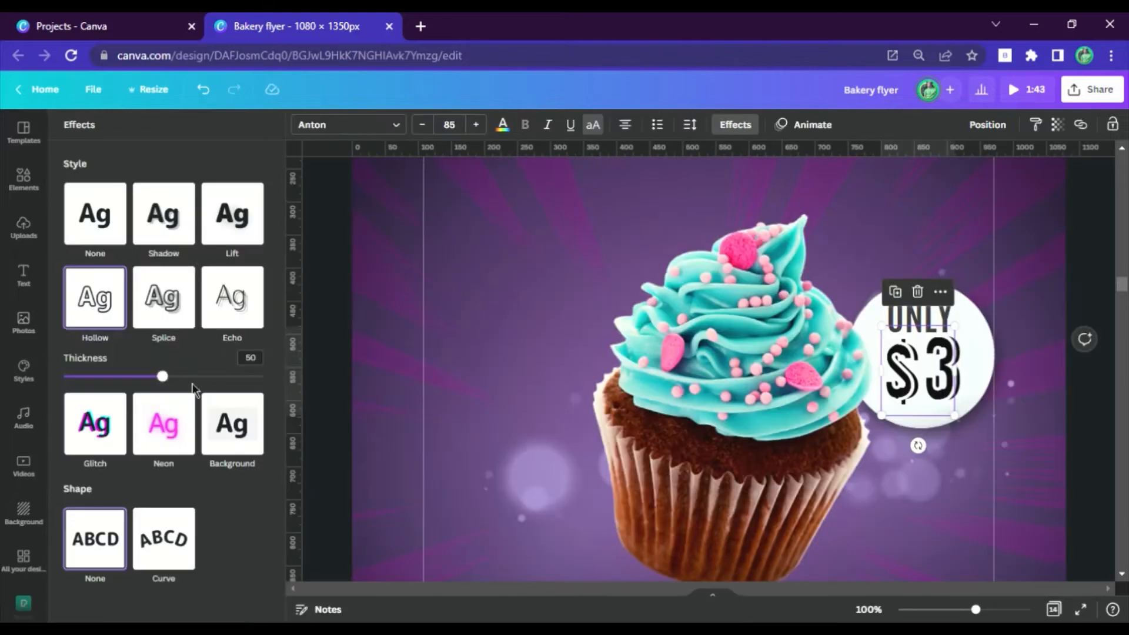
{"action": "left_click_drag", "start_coordinate": [124, 379], "coordinate": [71, 376]}
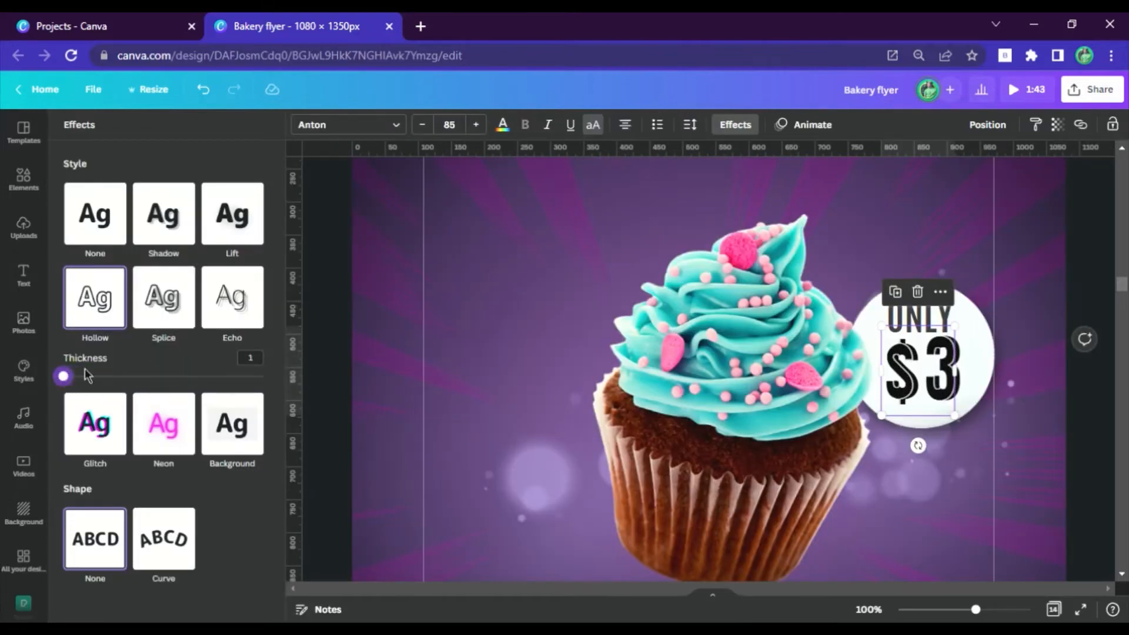
{"action": "left_click", "coordinate": [1078, 391]}
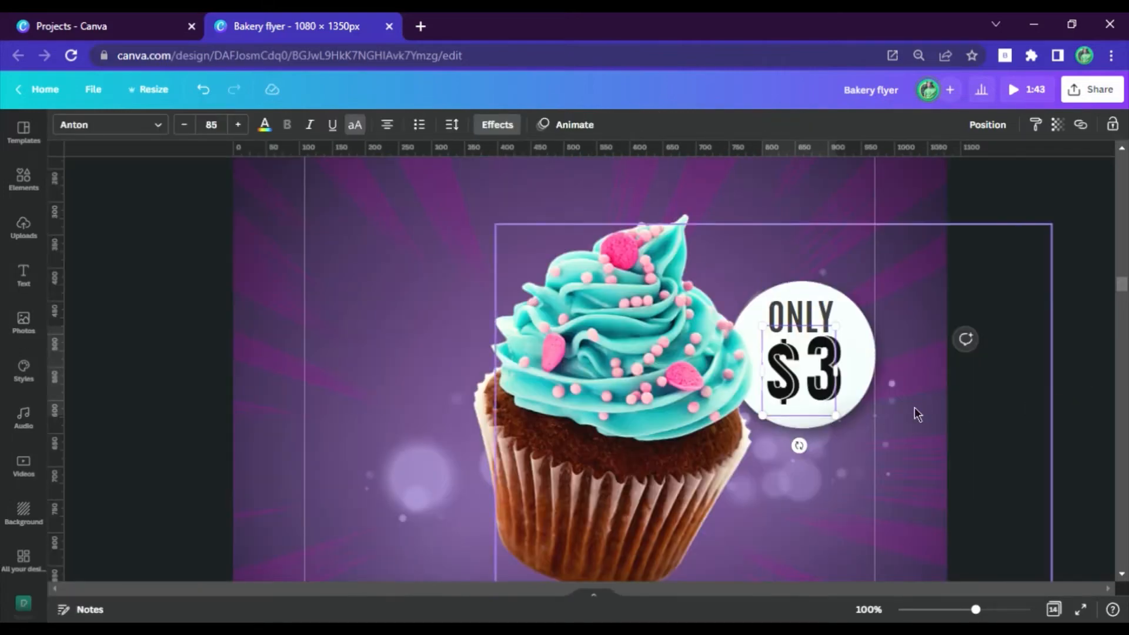
{"action": "left_click", "coordinate": [1084, 416]}
Nudge the white hollow $3 copy slightly to the right over the black $3 text.
{"action": "left_click", "coordinate": [822, 381]}
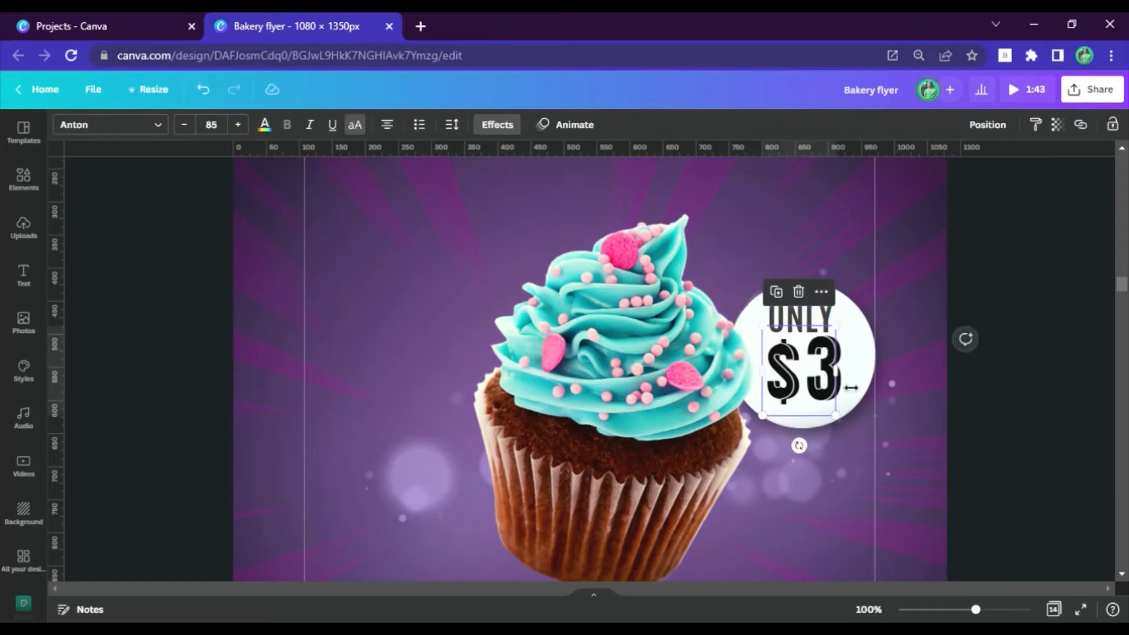
{"action": "key", "text": "Right"}
{"action": "key", "text": "Right"}
{"action": "key", "text": "Right"}
{"action": "key", "text": "Right"}
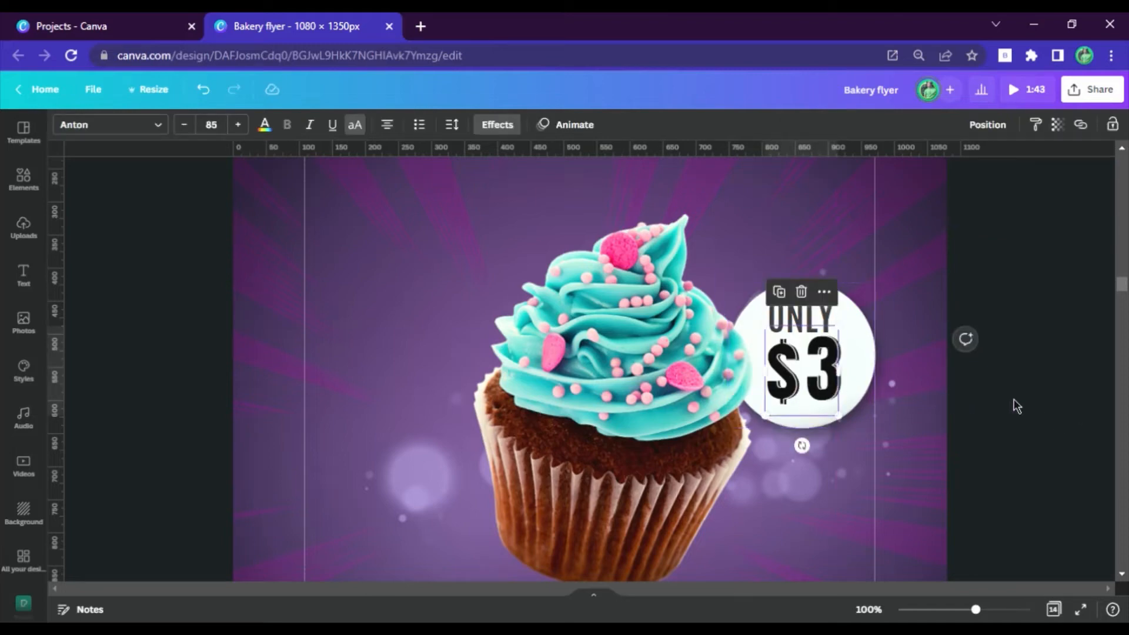
{"action": "left_click", "coordinate": [1017, 406]}
Check the price circle and the rest of the page 5 flyer at 75% and 50% zoom.
{"action": "left_click", "coordinate": [869, 610]}
{"action": "left_click", "coordinate": [869, 428]}
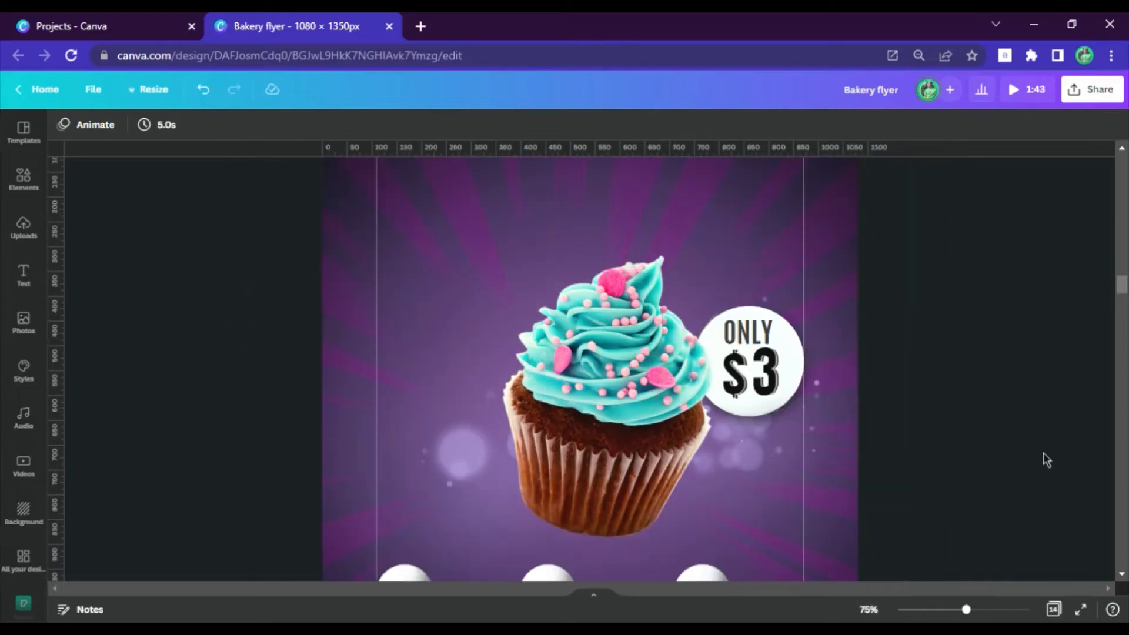
{"action": "scroll", "coordinate": [941, 408], "scroll_direction": "up", "scroll_amount": 3}
{"action": "scroll", "coordinate": [941, 408], "scroll_direction": "down", "scroll_amount": 3}
{"action": "scroll", "coordinate": [941, 409], "scroll_direction": "up", "scroll_amount": 2}
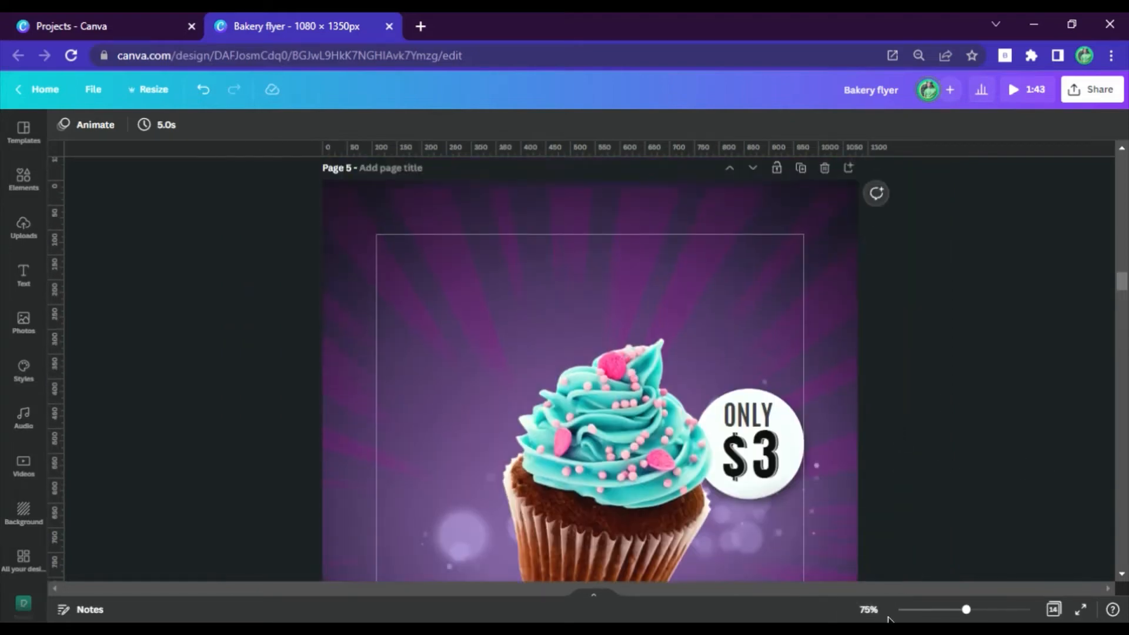
{"action": "left_click", "coordinate": [868, 610]}
{"action": "left_click", "coordinate": [876, 454]}
{"action": "left_click", "coordinate": [655, 292]}
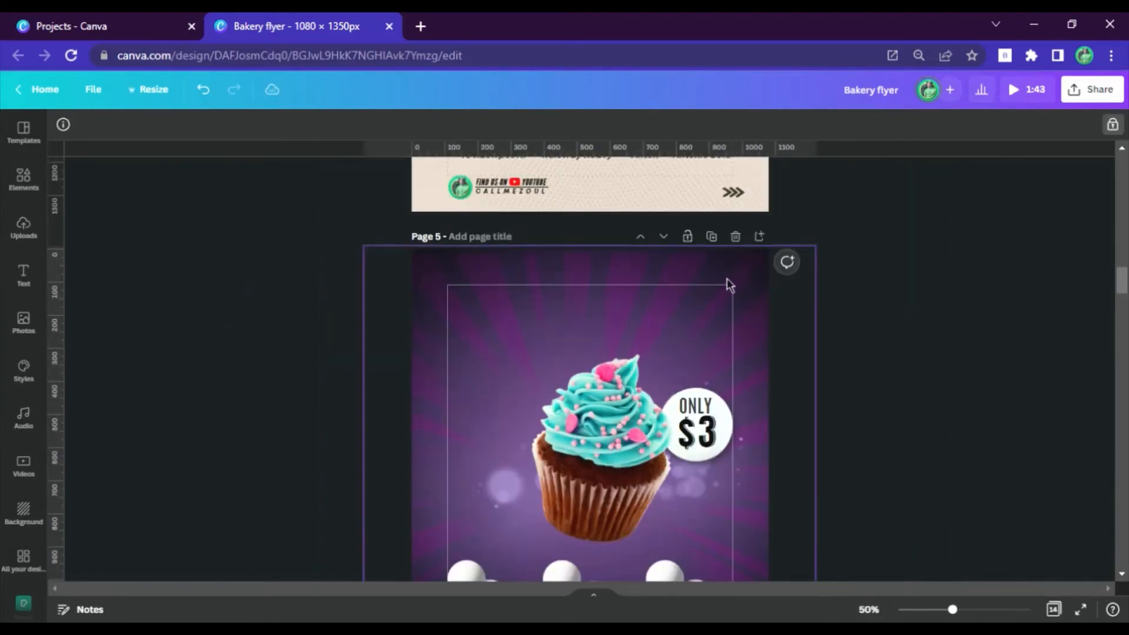
{"action": "left_click", "coordinate": [906, 282]}
{"action": "scroll", "coordinate": [918, 259], "scroll_direction": "down", "scroll_amount": 5}
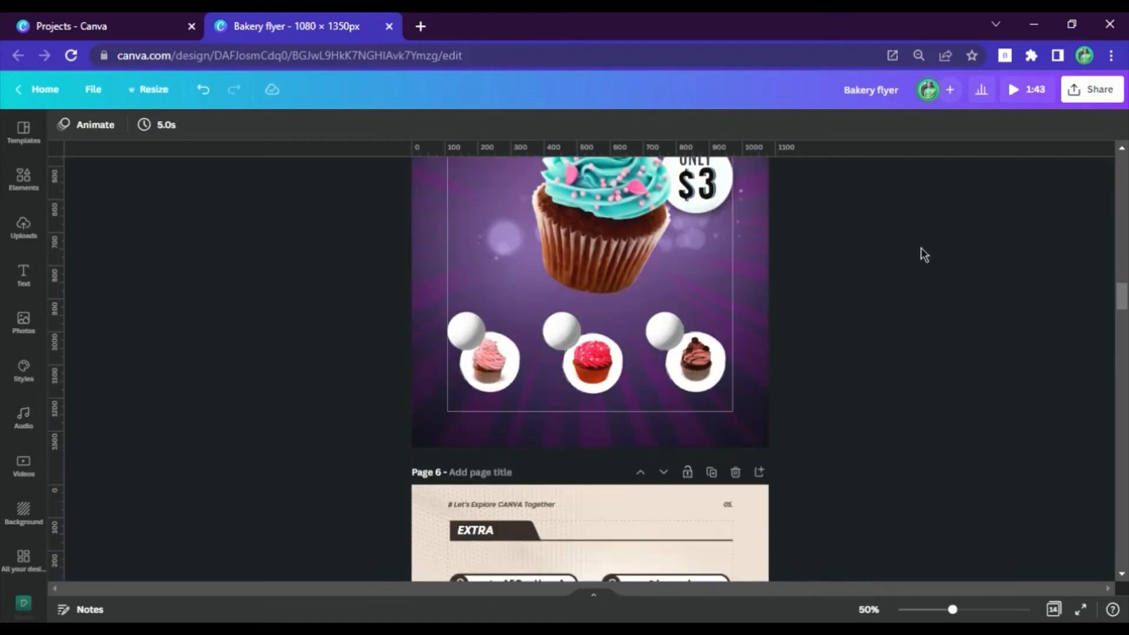
Copy the three cupcake name labels, the business hour and call lines and the vertical RANIASCUPCAKES text from page 3 onto page 5.
{"action": "scroll", "coordinate": [924, 247], "scroll_direction": "up", "scroll_amount": 10}
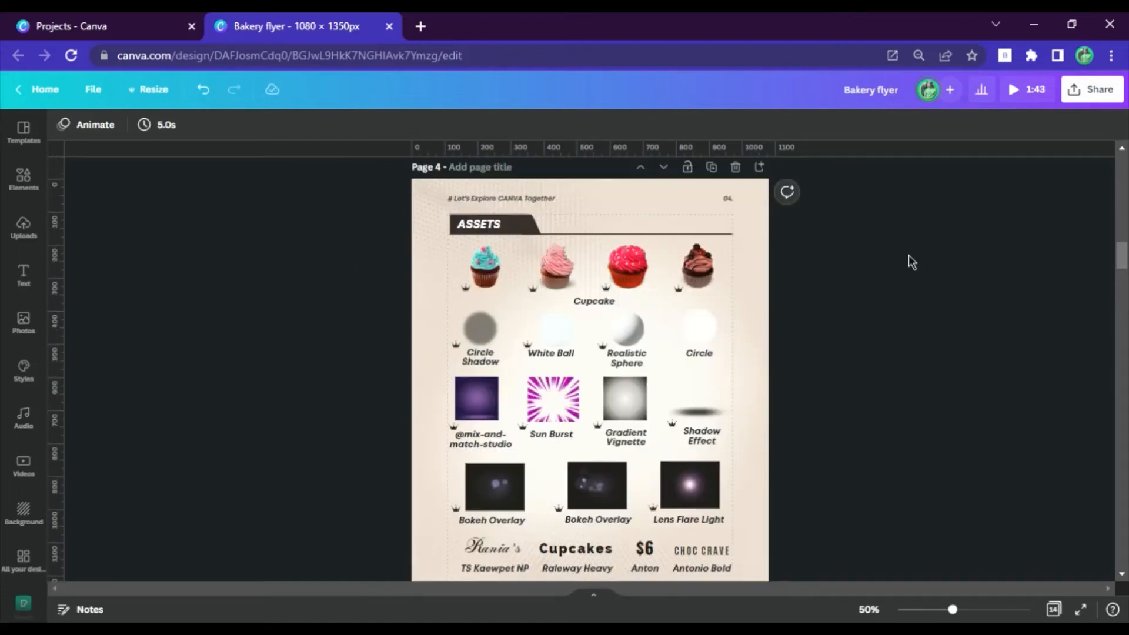
{"action": "scroll", "coordinate": [749, 286], "scroll_direction": "up", "scroll_amount": 7}
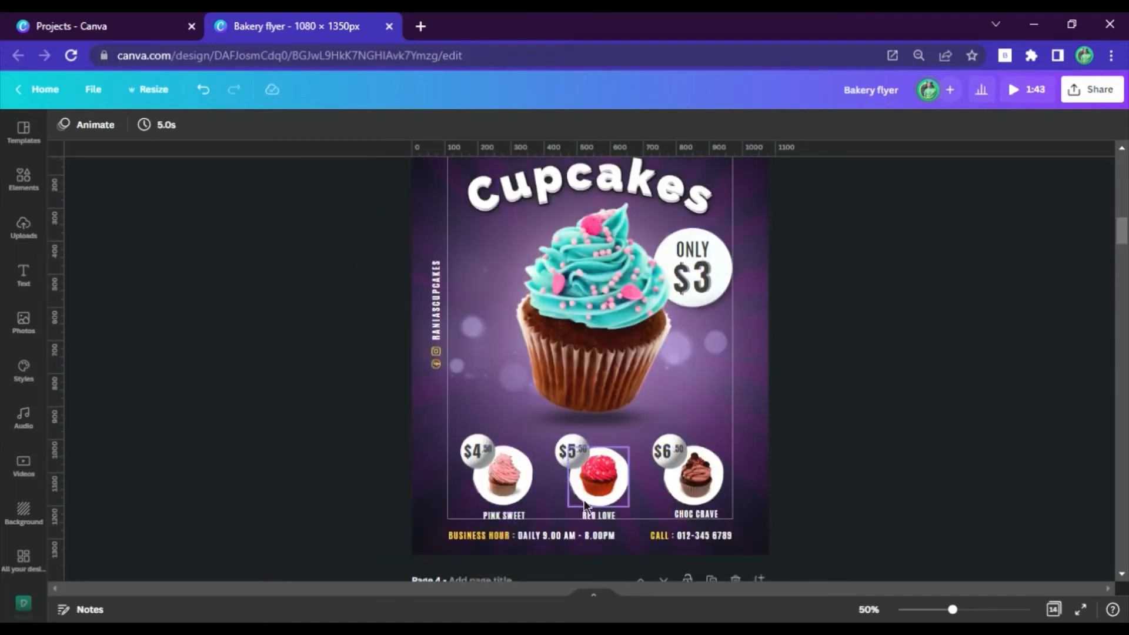
{"action": "left_click", "coordinate": [504, 516]}
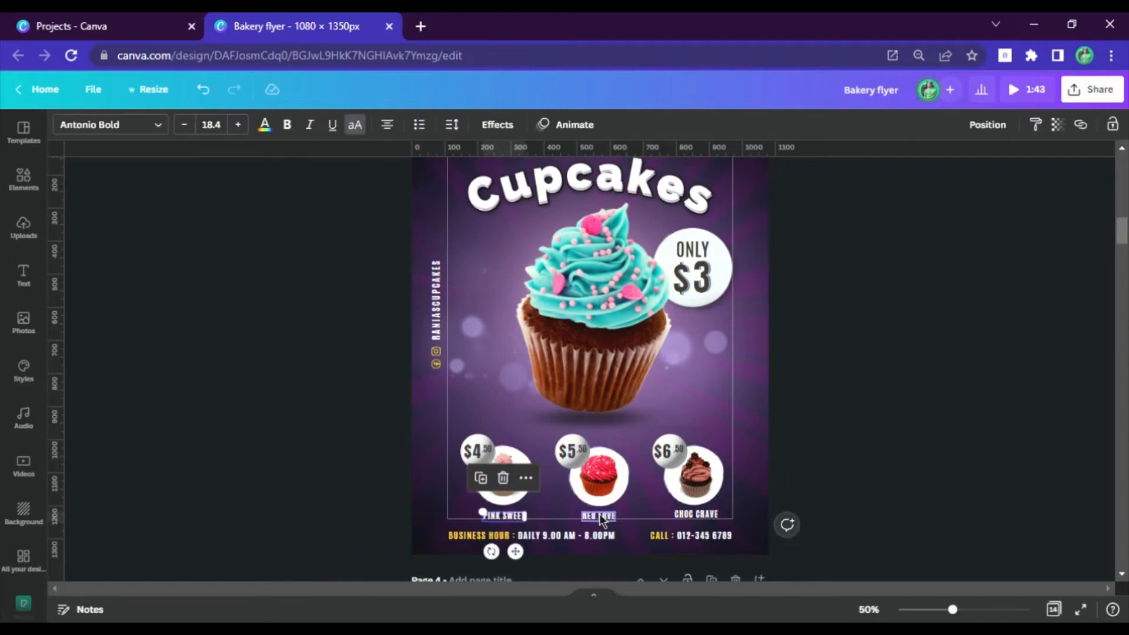
{"action": "left_click", "coordinate": [601, 518], "text": "shift"}
{"action": "left_click", "coordinate": [689, 515], "text": "shift"}
{"action": "left_click", "coordinate": [504, 537], "text": "shift"}
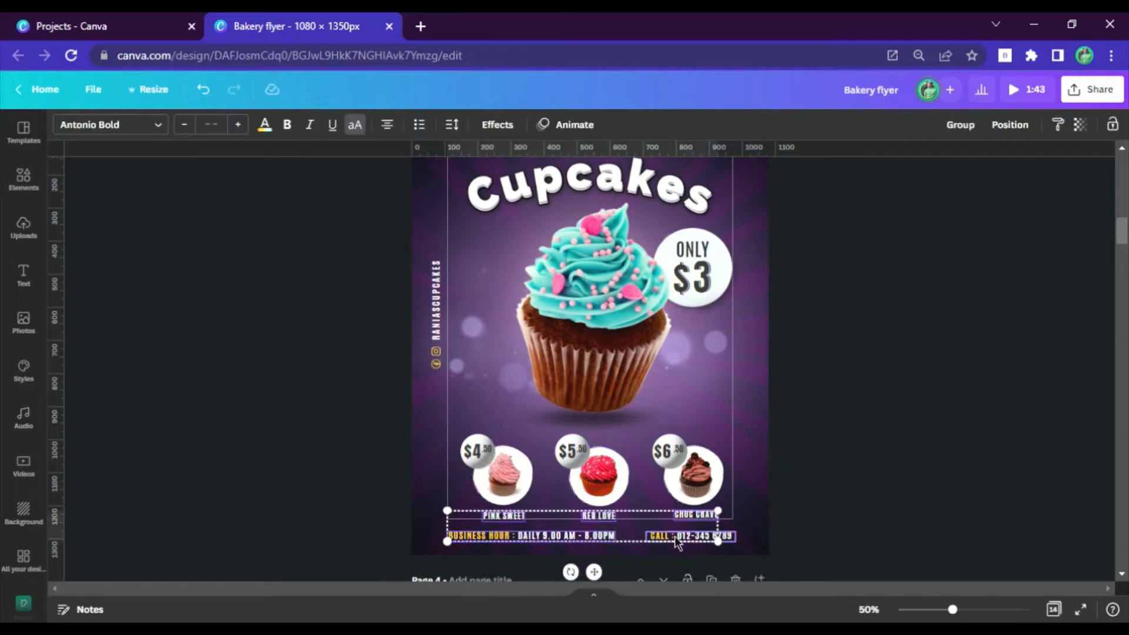
{"action": "left_click", "coordinate": [676, 541], "text": "shift"}
{"action": "left_click", "coordinate": [442, 332], "text": "shift"}
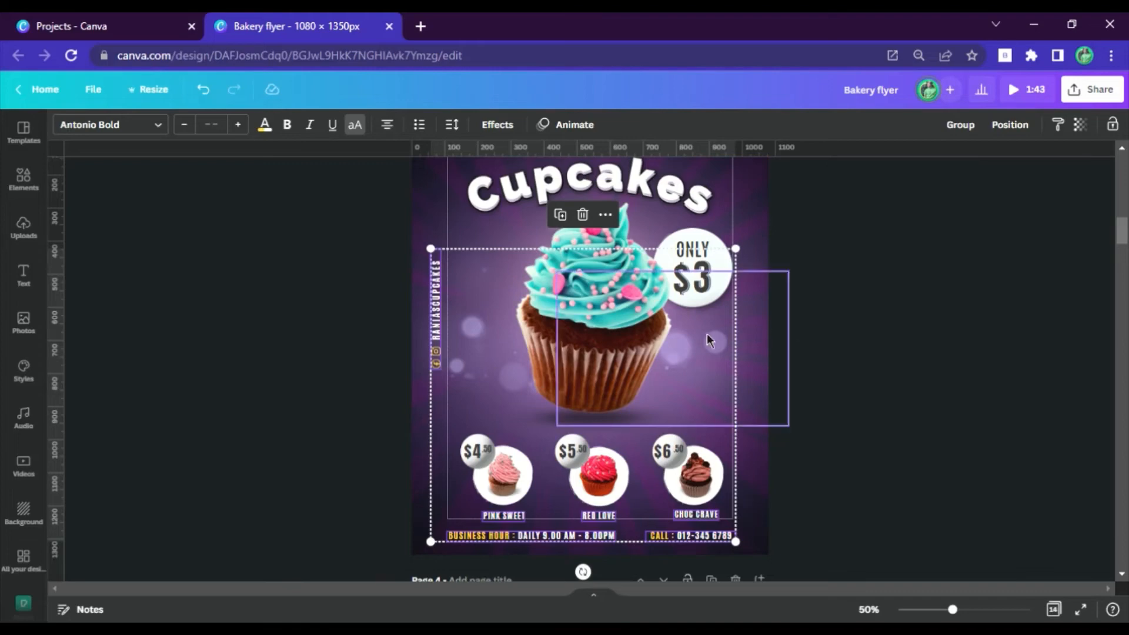
{"action": "key", "text": "Delete"}
{"action": "scroll", "coordinate": [584, 421], "scroll_direction": "down", "scroll_amount": 3}
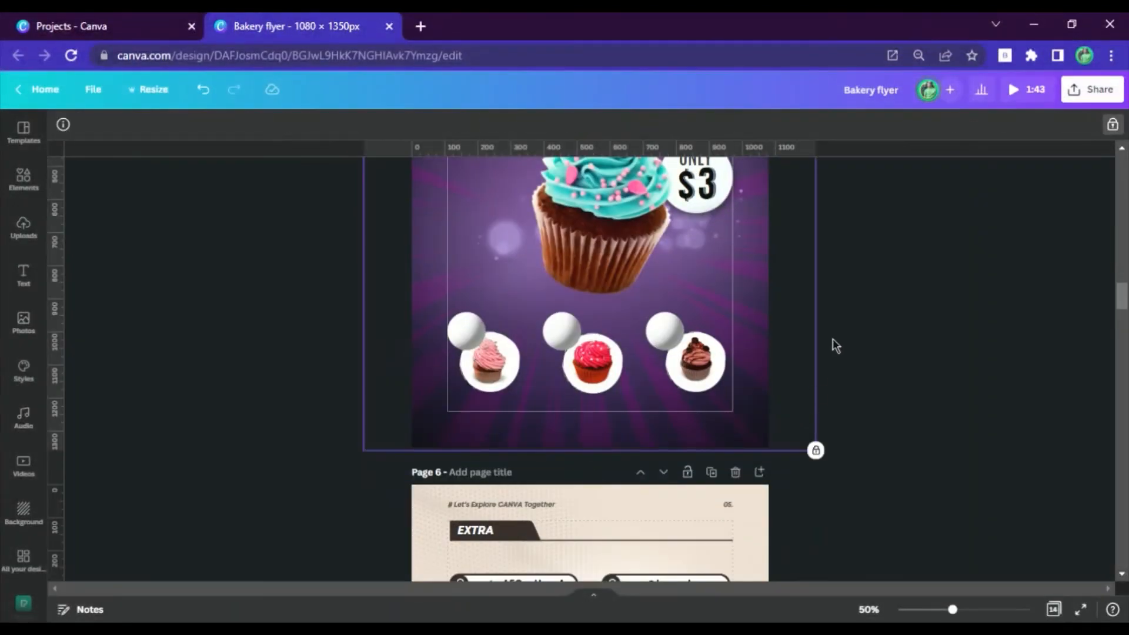
{"action": "key", "text": "ctrl+z"}
{"action": "left_click", "coordinate": [846, 352]}
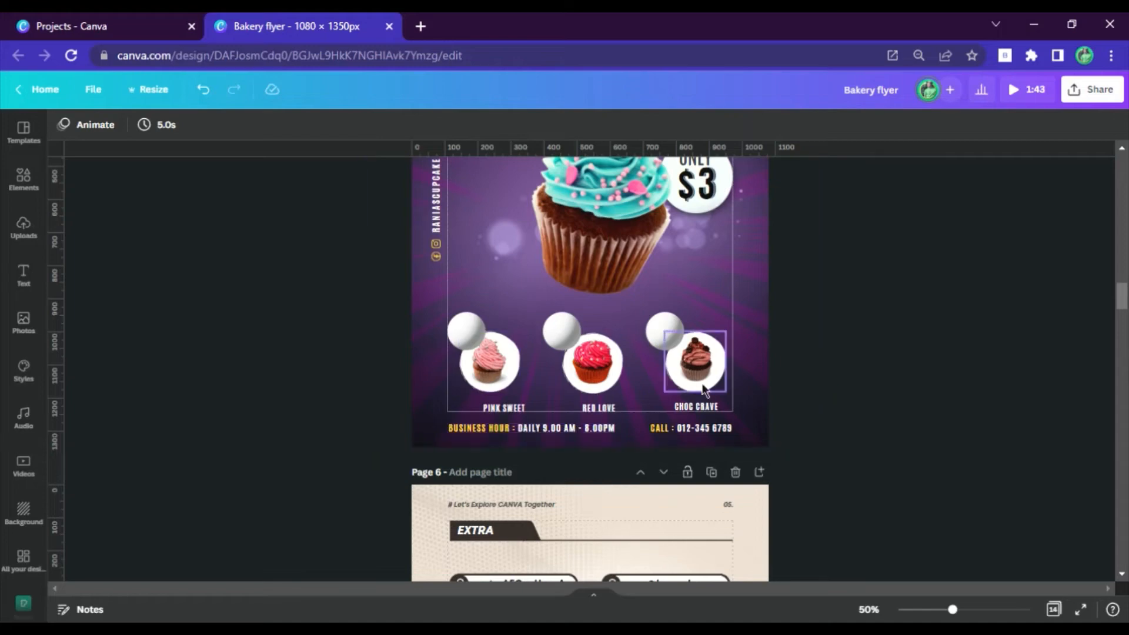
Copy the $4, $5 and $6 price texts and their .50 texts from page 3 onto page 5.
{"action": "scroll", "coordinate": [704, 392], "scroll_direction": "up", "scroll_amount": 15}
{"action": "left_click", "coordinate": [483, 288]}
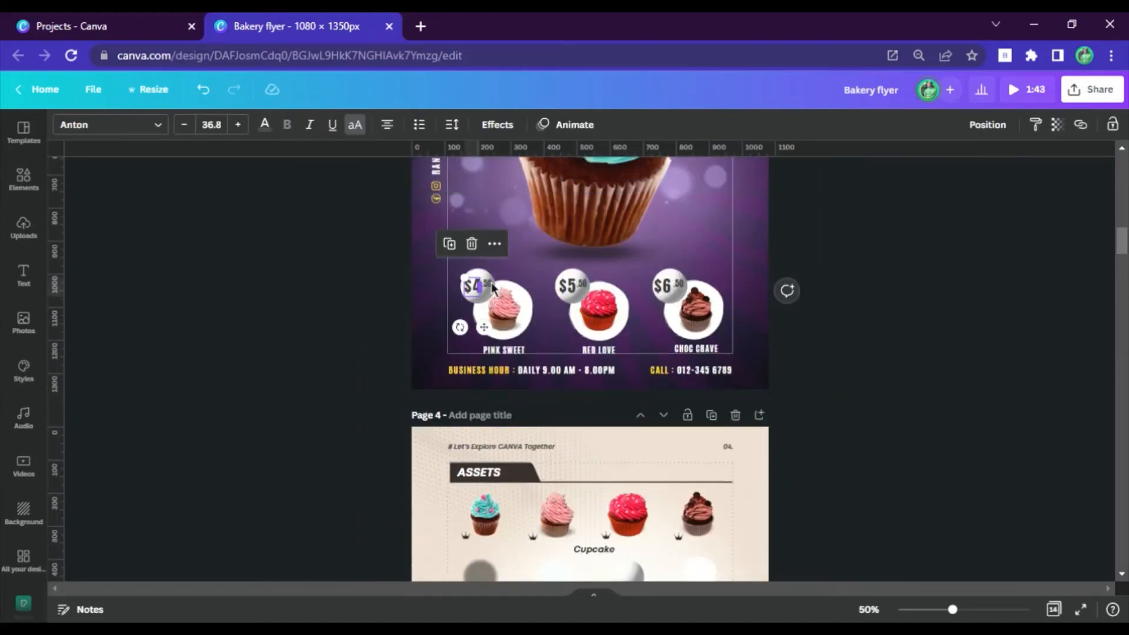
{"action": "left_click", "coordinate": [489, 286]}
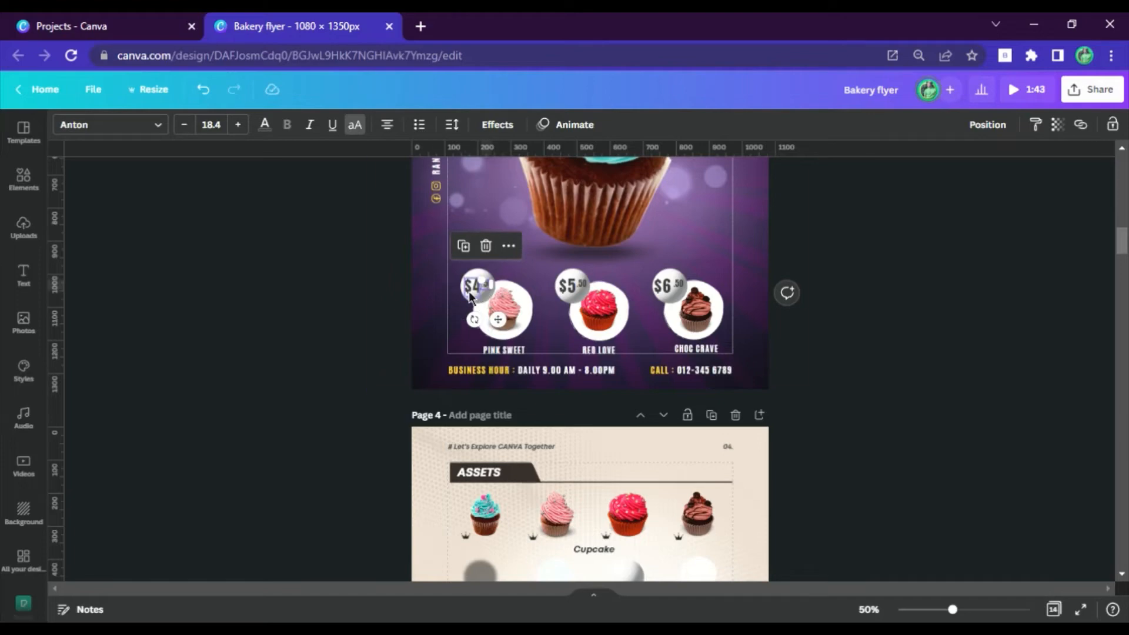
{"action": "left_click", "coordinate": [470, 294], "text": "shift"}
{"action": "left_click", "coordinate": [568, 287], "text": "shift"}
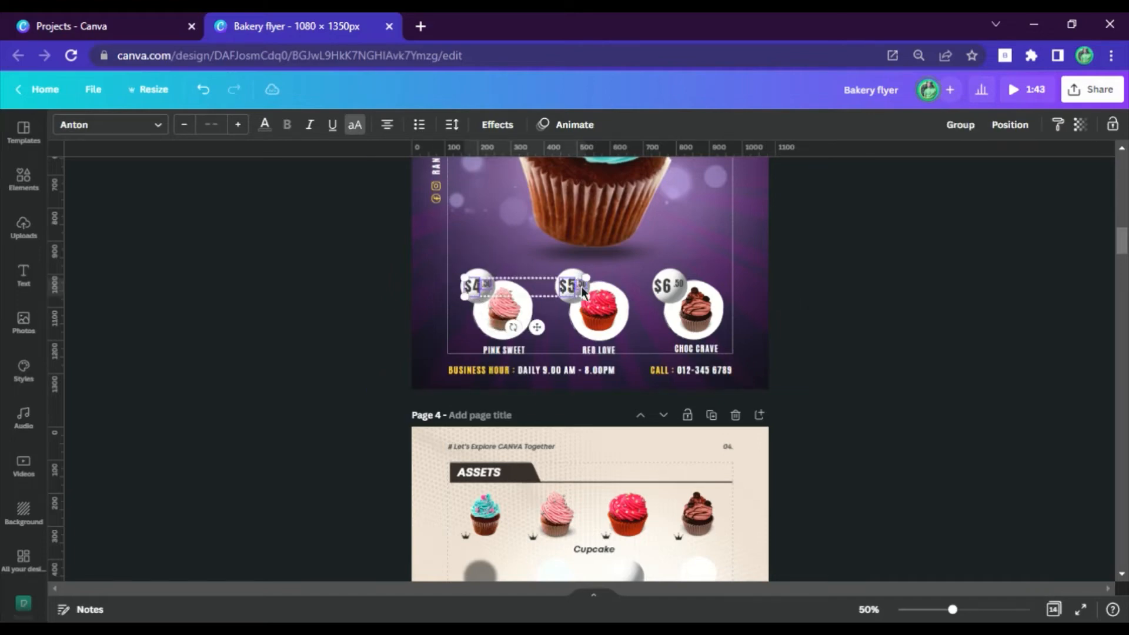
{"action": "left_click", "coordinate": [679, 282], "text": "shift"}
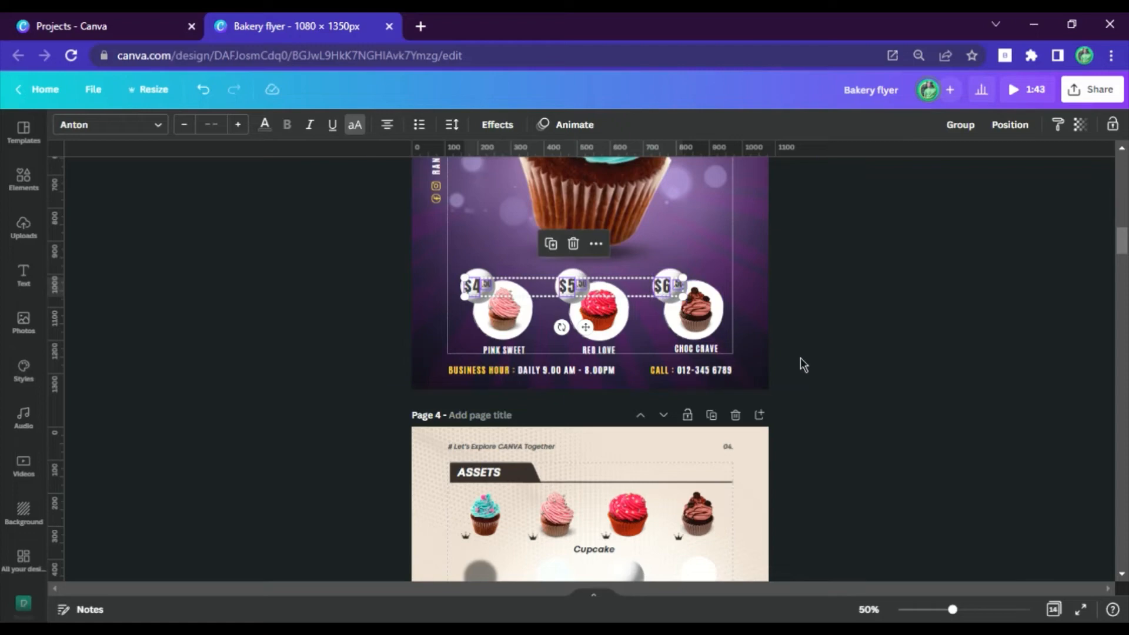
{"action": "scroll", "coordinate": [691, 334], "scroll_direction": "down", "scroll_amount": 15}
{"action": "left_click", "coordinate": [465, 397]}
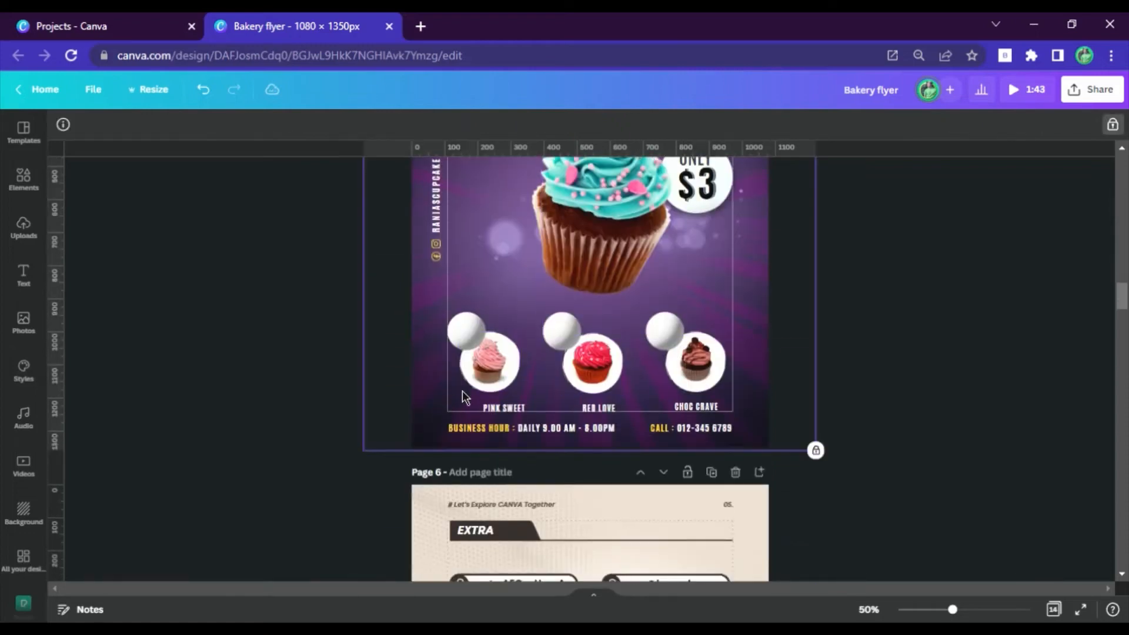
{"action": "key", "text": "ctrl+v"}
{"action": "left_click", "coordinate": [905, 337]}
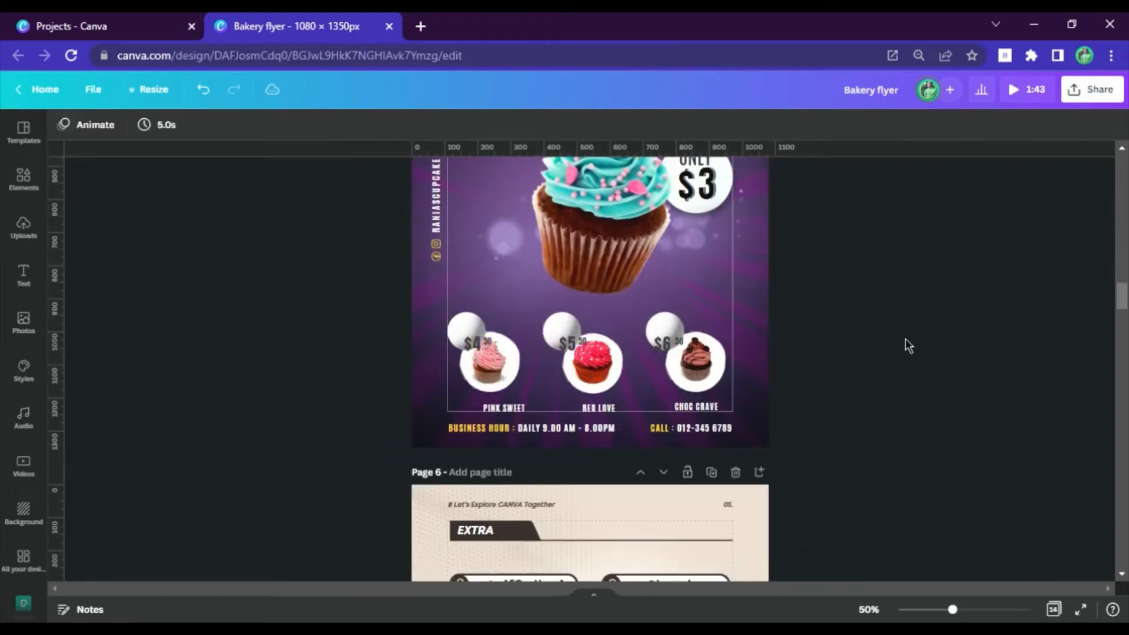
Move the $4, $5 and $6 texts and their .50 texts into the matching spheres, working at 100% zoom.
{"action": "left_click", "coordinate": [859, 608]}
{"action": "left_click", "coordinate": [858, 404]}
{"action": "left_click_drag", "start_coordinate": [737, 331], "coordinate": [758, 297]}
{"action": "left_click_drag", "start_coordinate": [552, 333], "coordinate": [566, 309]}
{"action": "left_click_drag", "start_coordinate": [364, 339], "coordinate": [374, 312]}
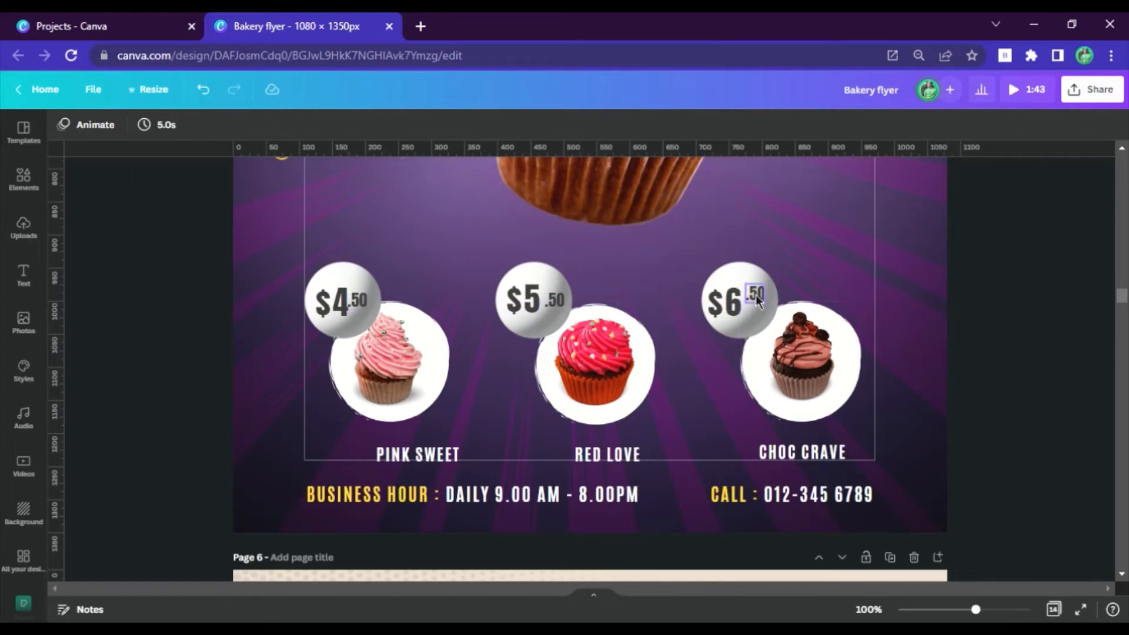
{"action": "left_click_drag", "start_coordinate": [764, 303], "coordinate": [768, 312]}
{"action": "left_click_drag", "start_coordinate": [562, 308], "coordinate": [560, 308]}
{"action": "left_click_drag", "start_coordinate": [361, 301], "coordinate": [377, 316]}
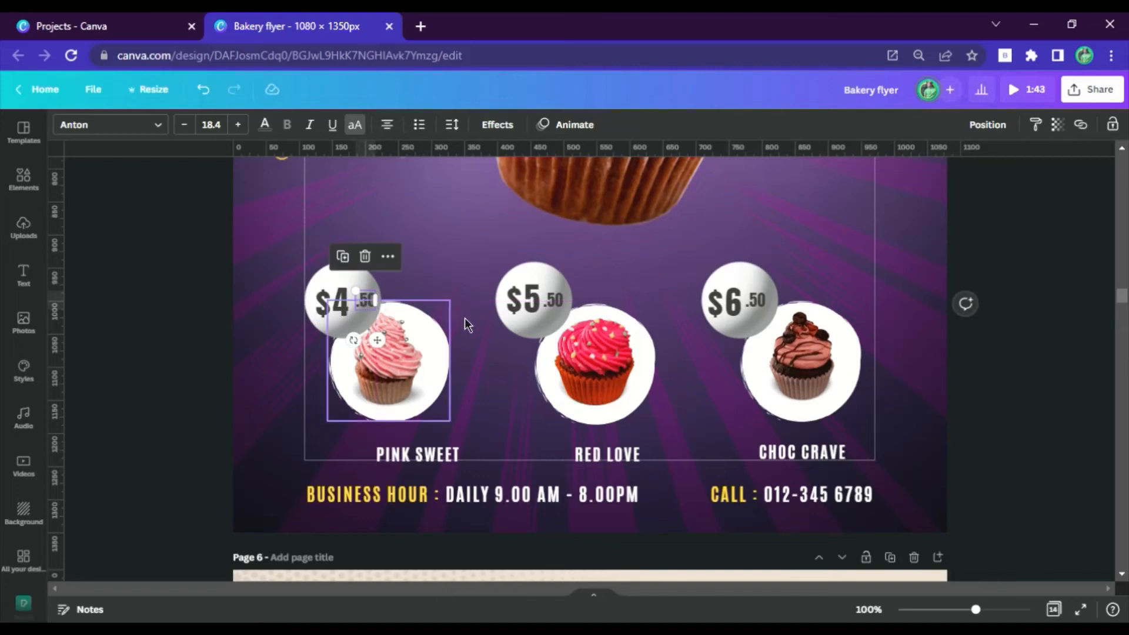
{"action": "left_click", "coordinate": [666, 366]}
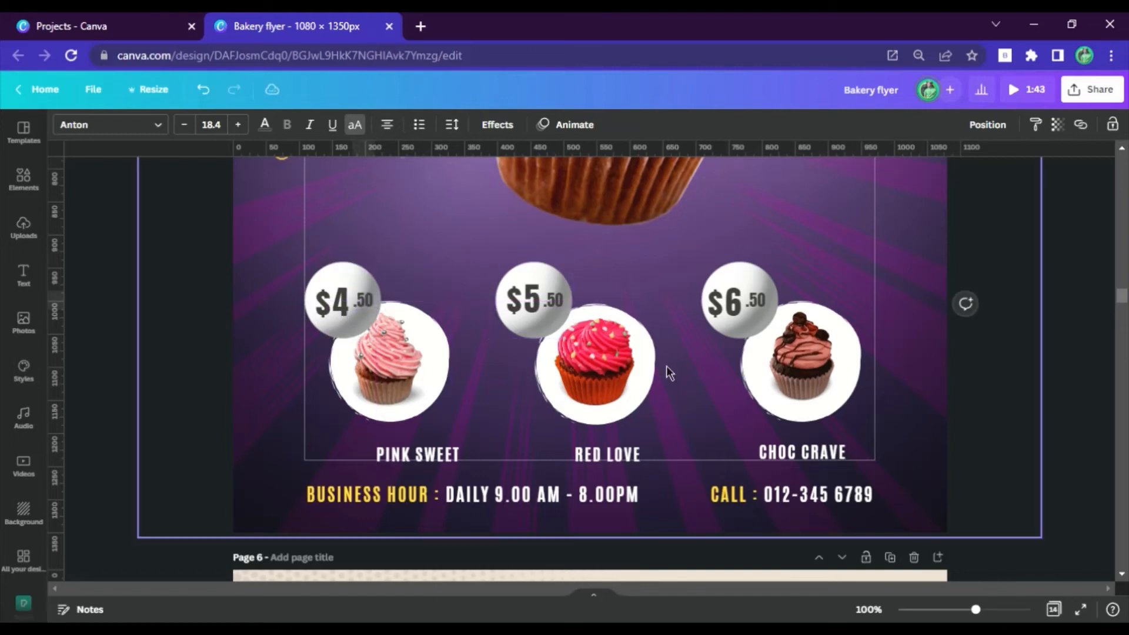
Copy the yellow Rania's title from page 3 onto the page 5 flyer, working at 75% zoom.
{"action": "left_click", "coordinate": [878, 612]}
{"action": "left_click", "coordinate": [840, 426]}
{"action": "scroll", "coordinate": [835, 417], "scroll_direction": "up", "scroll_amount": 10}
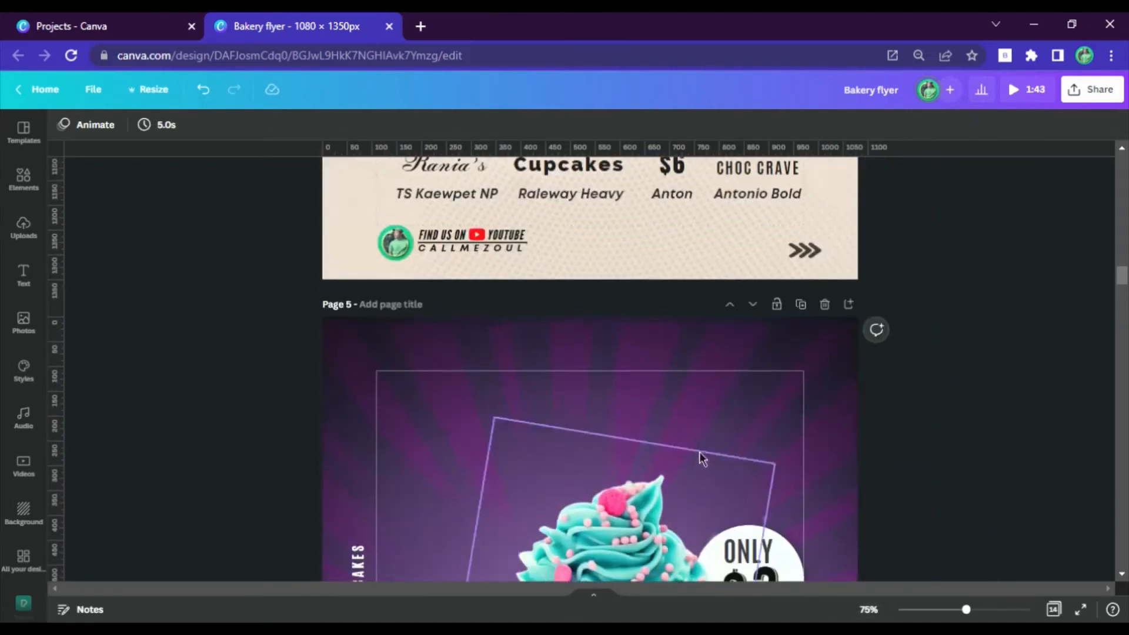
{"action": "scroll", "coordinate": [703, 459], "scroll_direction": "up", "scroll_amount": 20}
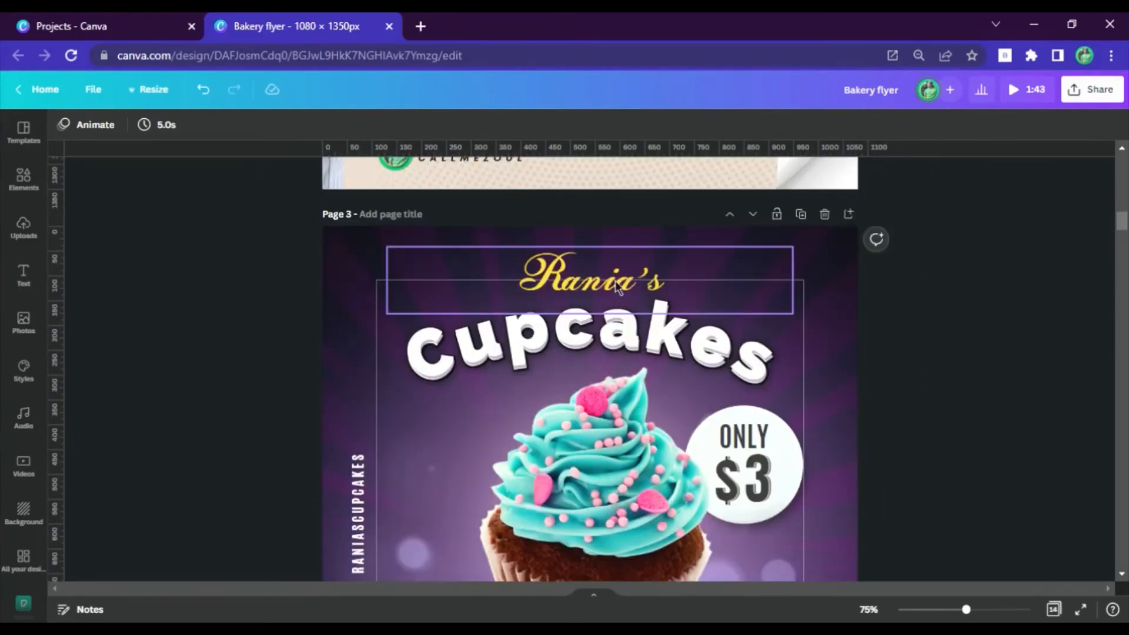
{"action": "left_click", "coordinate": [638, 280]}
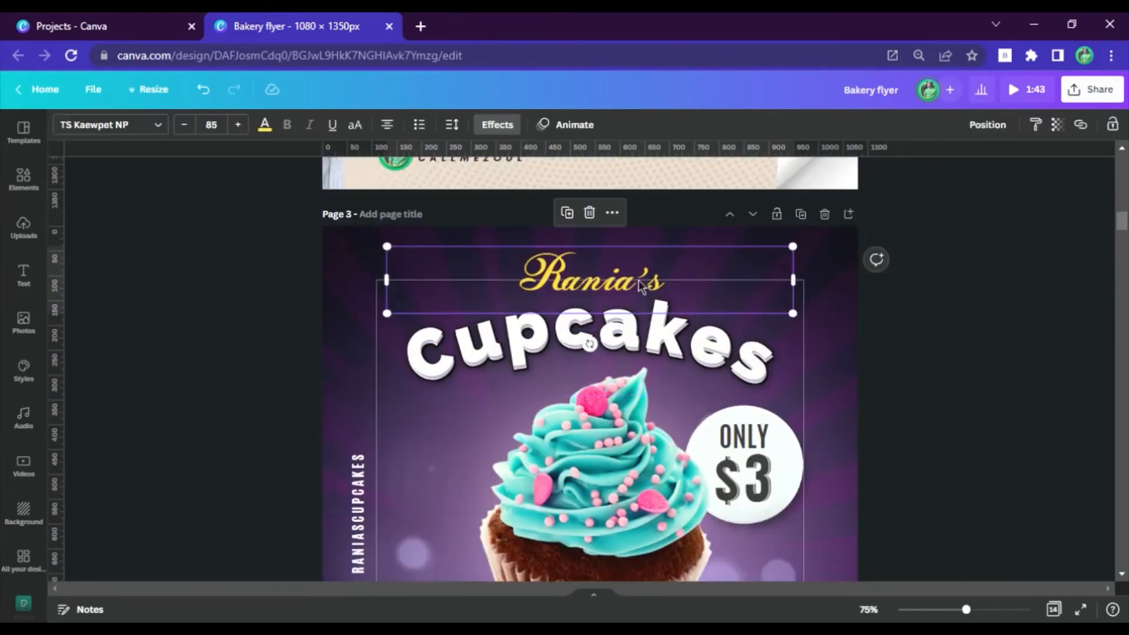
{"action": "scroll", "coordinate": [640, 353], "scroll_direction": "down", "scroll_amount": 20}
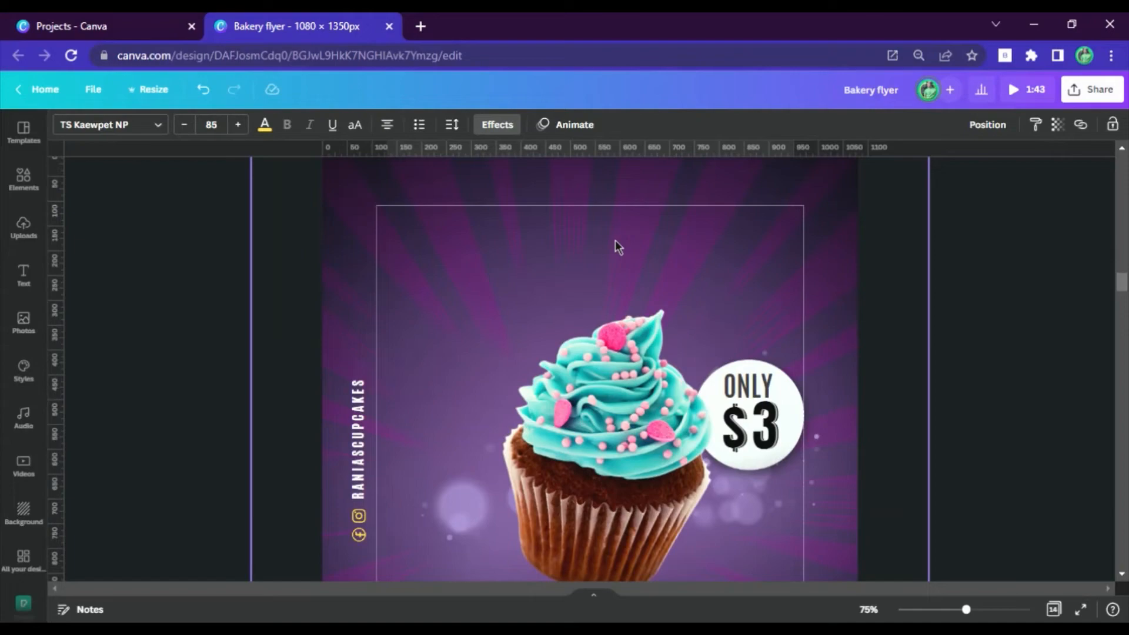
{"action": "left_click", "coordinate": [615, 241]}
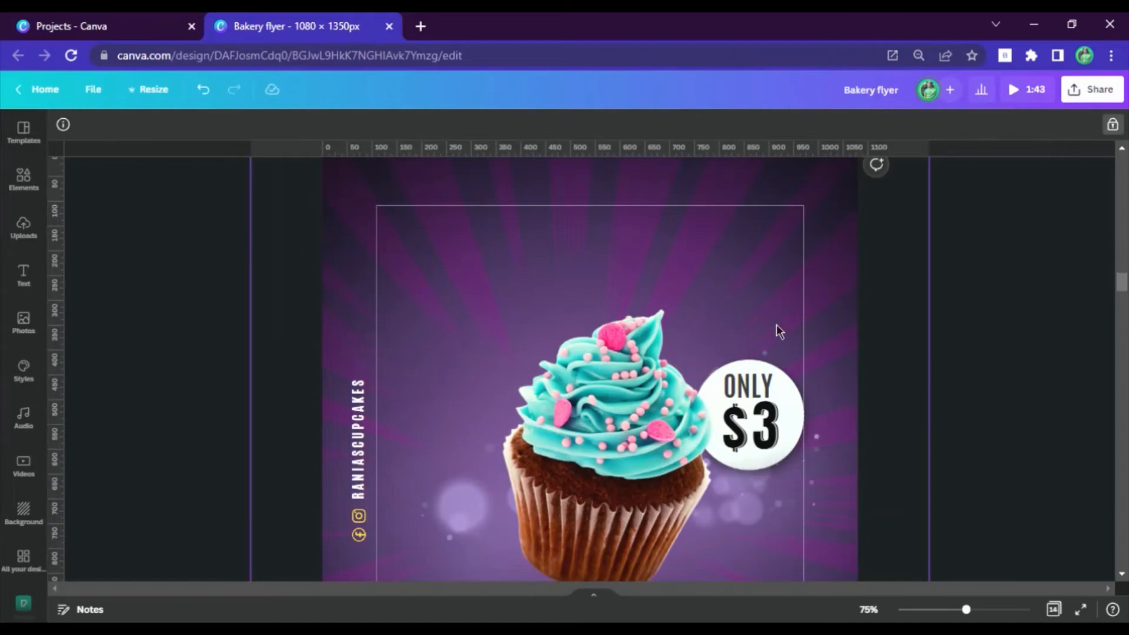
{"action": "key", "text": "ctrl+v"}
{"action": "left_click", "coordinate": [960, 366]}
Copy the Raleway Heavy Cupcakes text from the assets page onto a new blank page added after page 5.
{"action": "scroll", "coordinate": [772, 464], "scroll_direction": "down", "scroll_amount": 6}
{"action": "scroll", "coordinate": [706, 457], "scroll_direction": "up", "scroll_amount": 3}
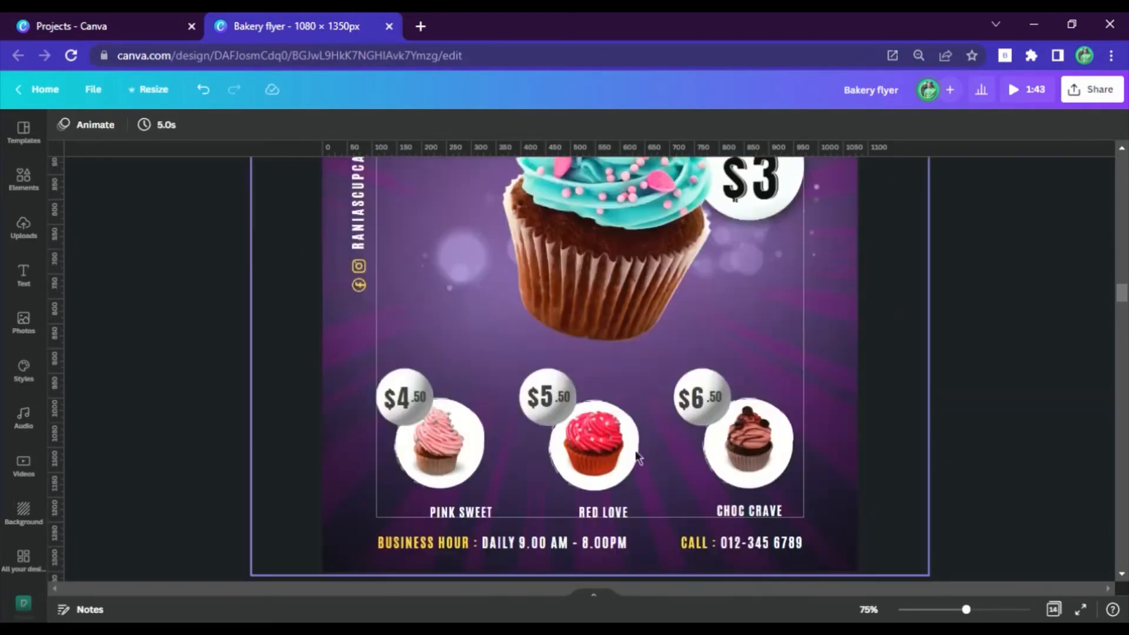
{"action": "scroll", "coordinate": [638, 457], "scroll_direction": "up", "scroll_amount": 12}
{"action": "scroll", "coordinate": [627, 406], "scroll_direction": "down", "scroll_amount": 2}
{"action": "left_click", "coordinate": [581, 419]}
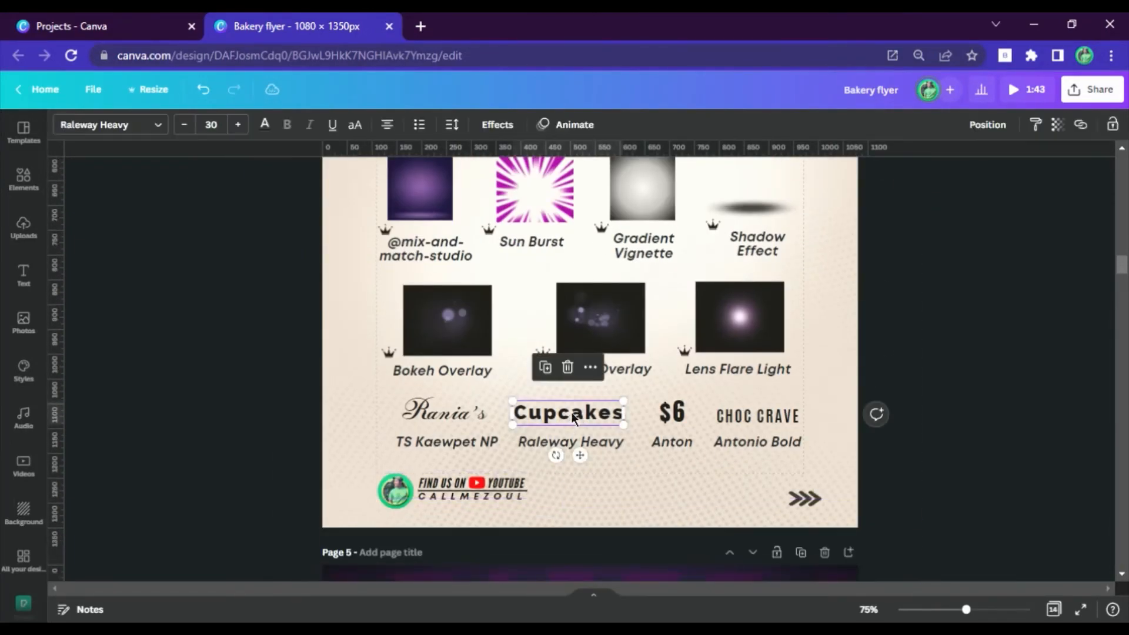
{"action": "scroll", "coordinate": [812, 430], "scroll_direction": "down", "scroll_amount": 5}
{"action": "scroll", "coordinate": [850, 283], "scroll_direction": "up", "scroll_amount": 3}
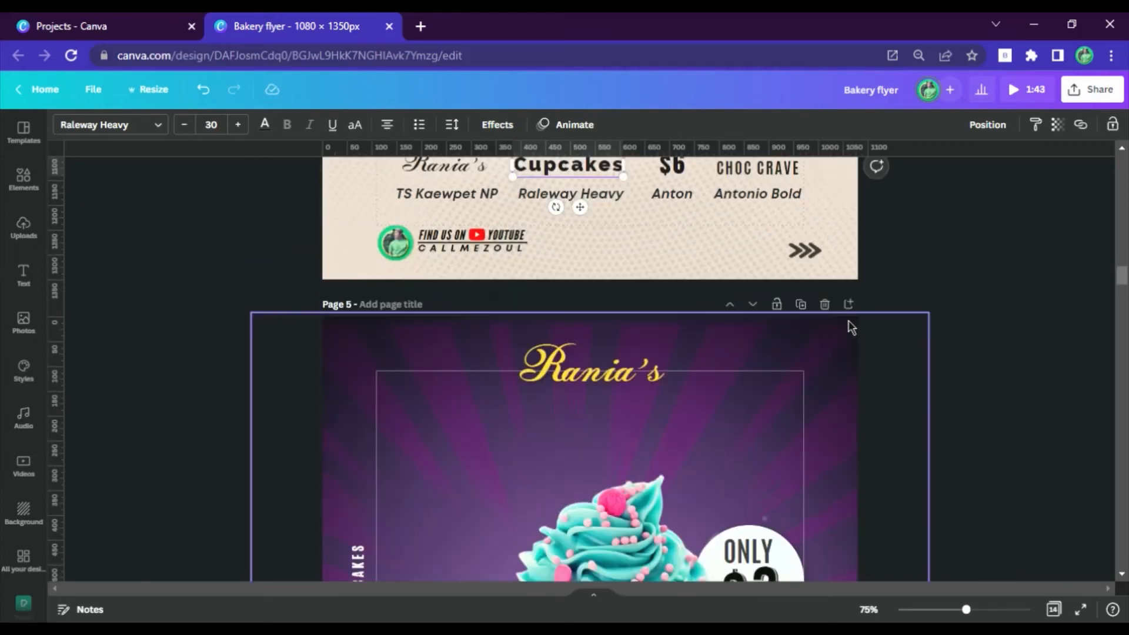
{"action": "left_click", "coordinate": [848, 306]}
{"action": "key", "text": "ctrl+v"}
{"action": "scroll", "coordinate": [621, 364], "scroll_direction": "down", "scroll_amount": 3}
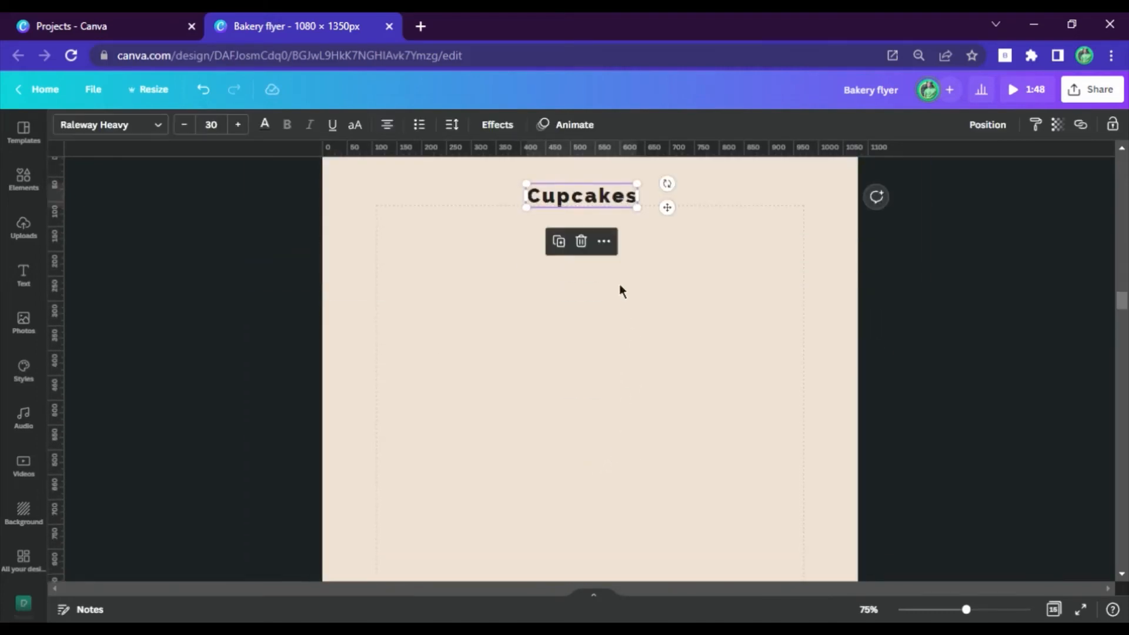
Enlarge the Cupcakes text to about size 80.4, centre it on page 6 and curve it with a value of 49.
{"action": "left_click_drag", "start_coordinate": [649, 219], "coordinate": [836, 258]}
{"action": "left_click_drag", "start_coordinate": [746, 250], "coordinate": [673, 315]}
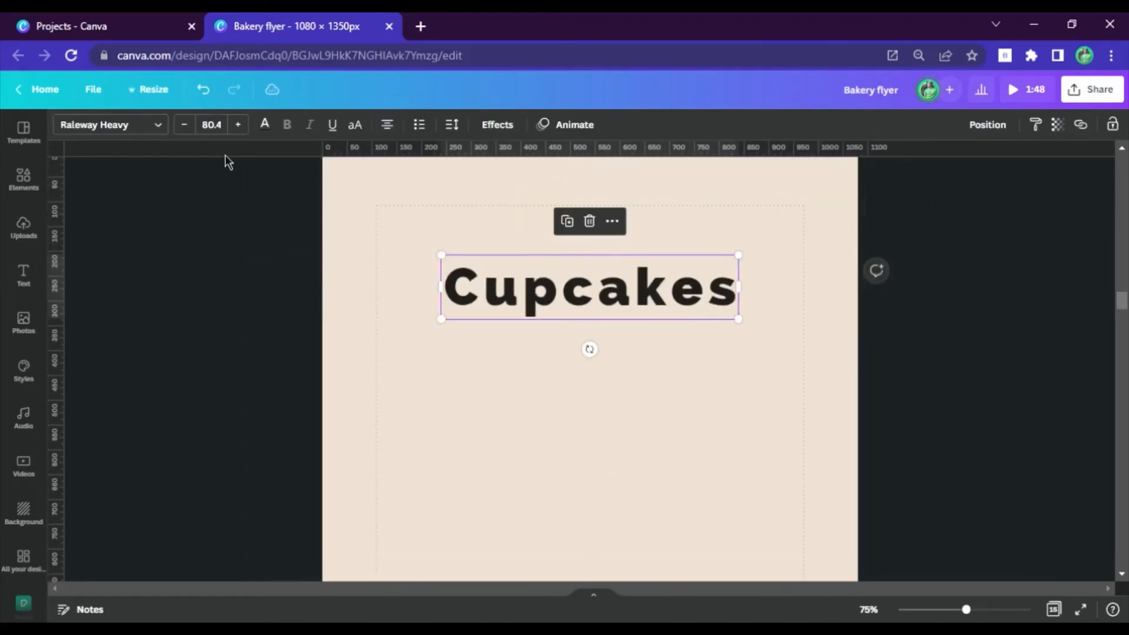
{"action": "left_click", "coordinate": [496, 126]}
{"action": "left_click", "coordinate": [160, 516]}
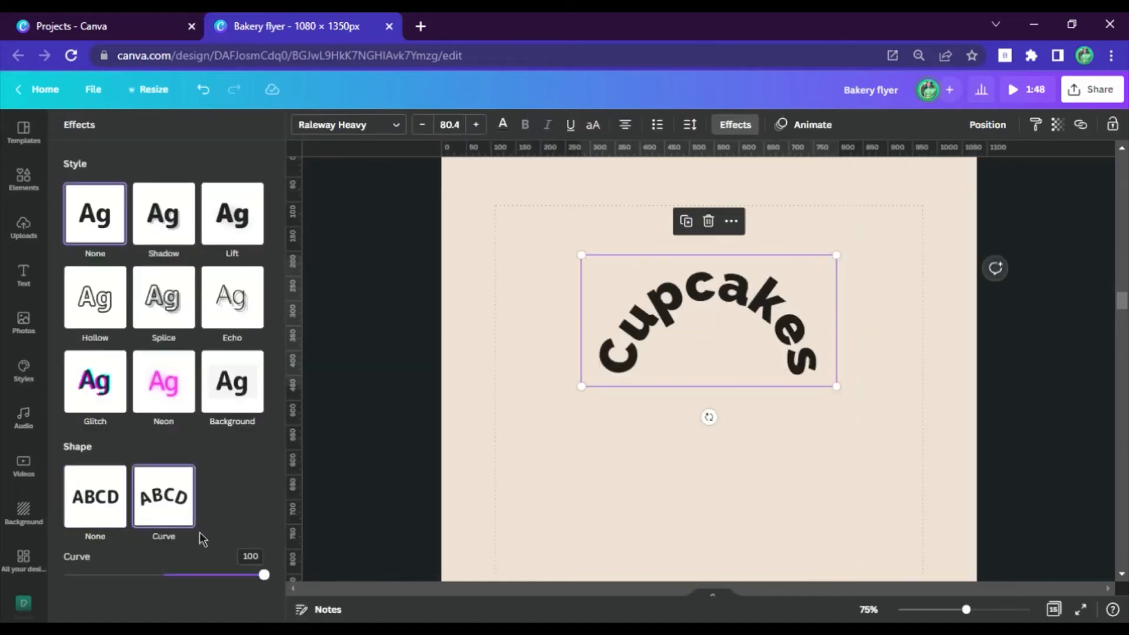
{"action": "left_click_drag", "start_coordinate": [264, 575], "coordinate": [212, 576]}
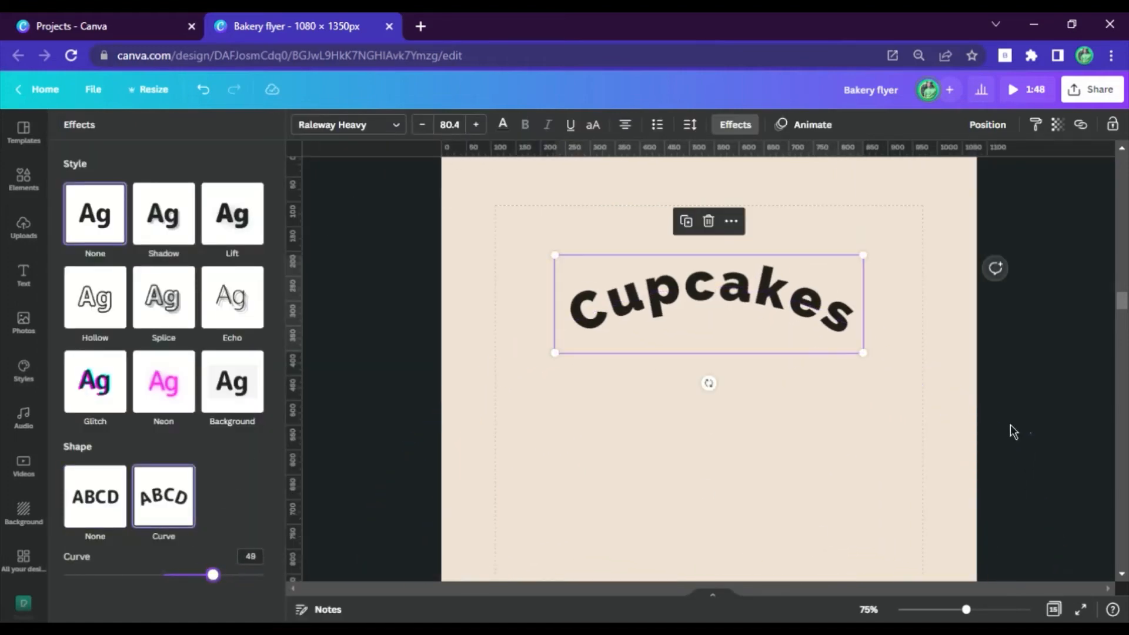
Duplicate the curved Cupcakes text twice, placing the copies below the original.
{"action": "left_click", "coordinate": [597, 237]}
{"action": "left_click", "coordinate": [479, 382]}
{"action": "left_click", "coordinate": [680, 311]}
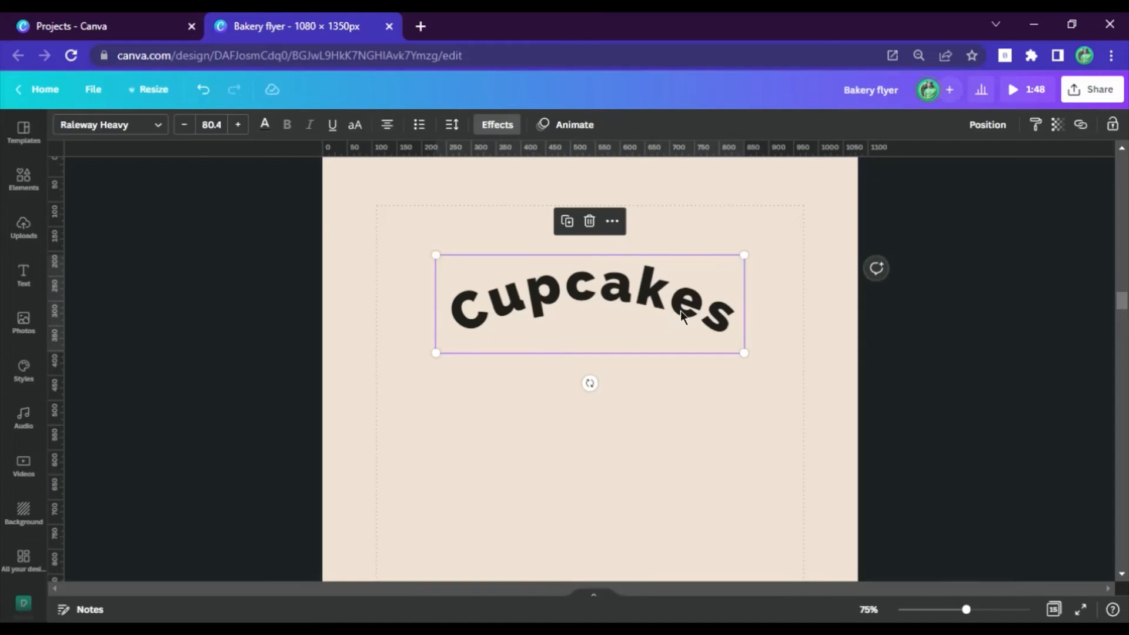
{"action": "key", "text": "ctrl+d"}
{"action": "left_click_drag", "start_coordinate": [679, 315], "coordinate": [676, 418]}
{"action": "key", "text": "ctrl+d"}
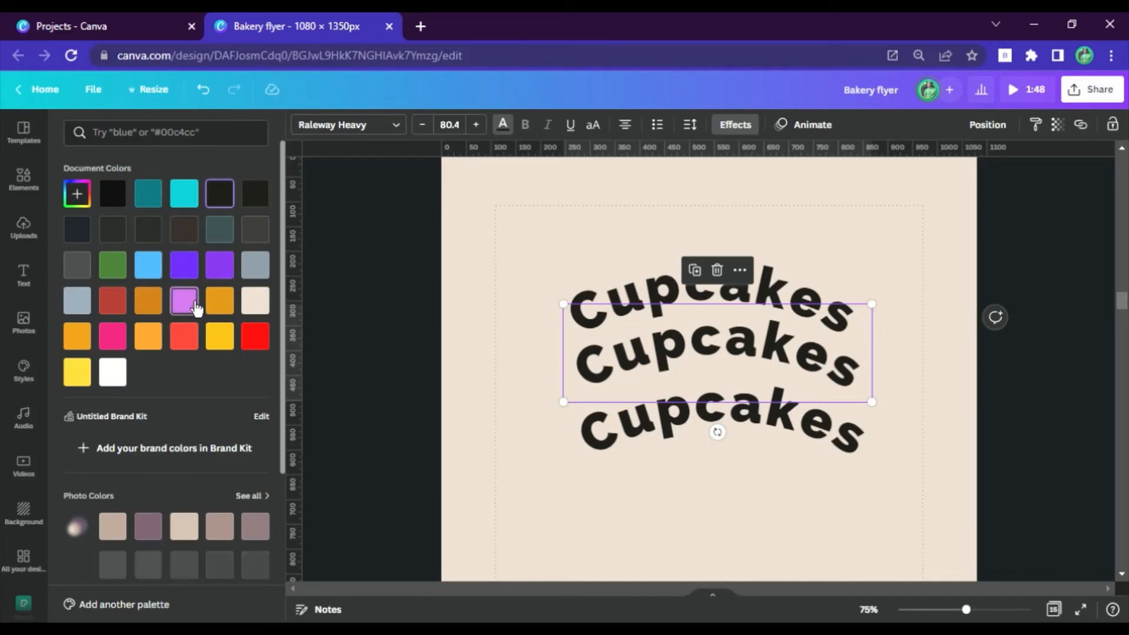
Colour the middle Cupcakes copy light purple and the upper and lower ones white.
{"action": "left_click", "coordinate": [196, 308]}
{"action": "left_click", "coordinate": [670, 431]}
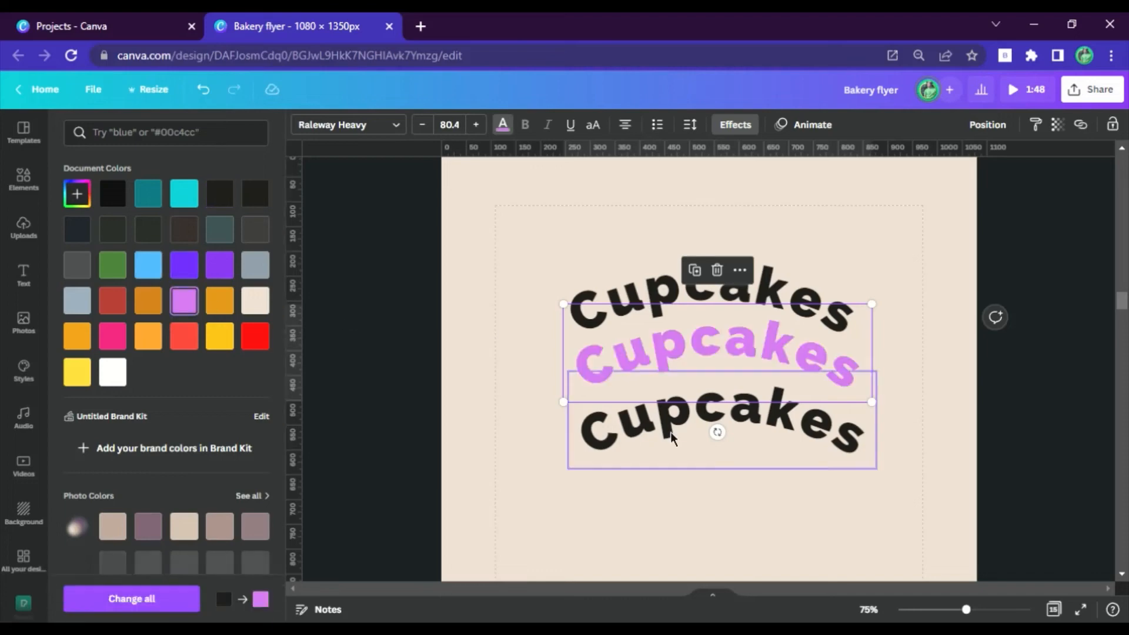
{"action": "left_click", "coordinate": [113, 372]}
{"action": "left_click", "coordinate": [808, 297]}
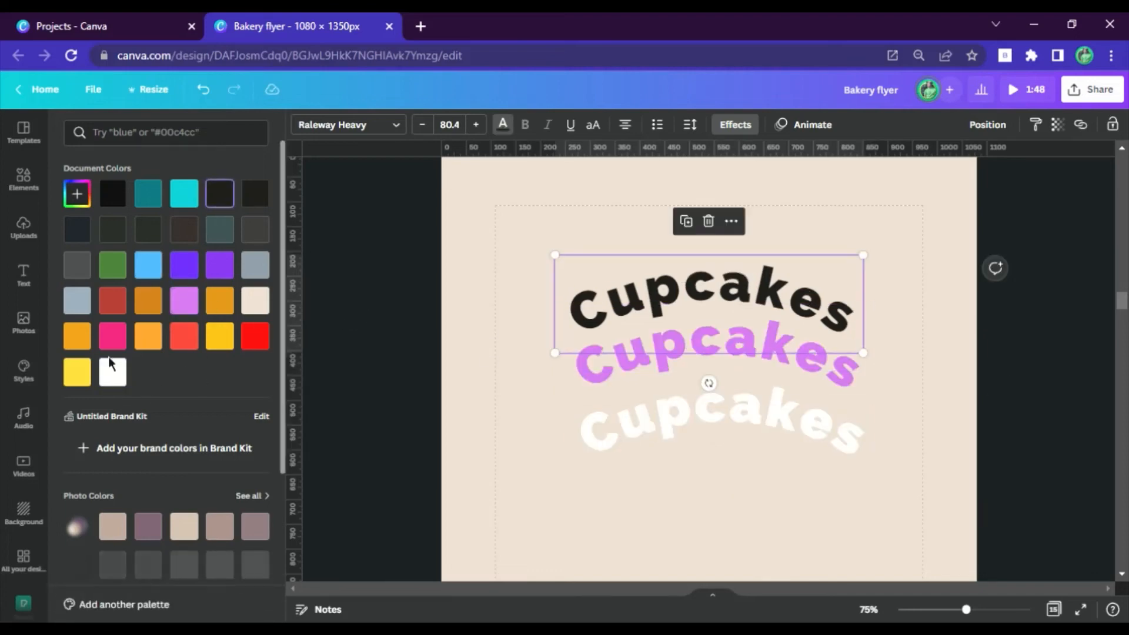
{"action": "left_click", "coordinate": [112, 372]}
Place the purple Cupcakes over the lower white copy, bring it forward and make it partly transparent.
{"action": "left_click", "coordinate": [692, 372]}
{"action": "left_click_drag", "start_coordinate": [711, 358], "coordinate": [716, 437]}
{"action": "left_click", "coordinate": [988, 124]}
{"action": "left_click", "coordinate": [915, 445]}
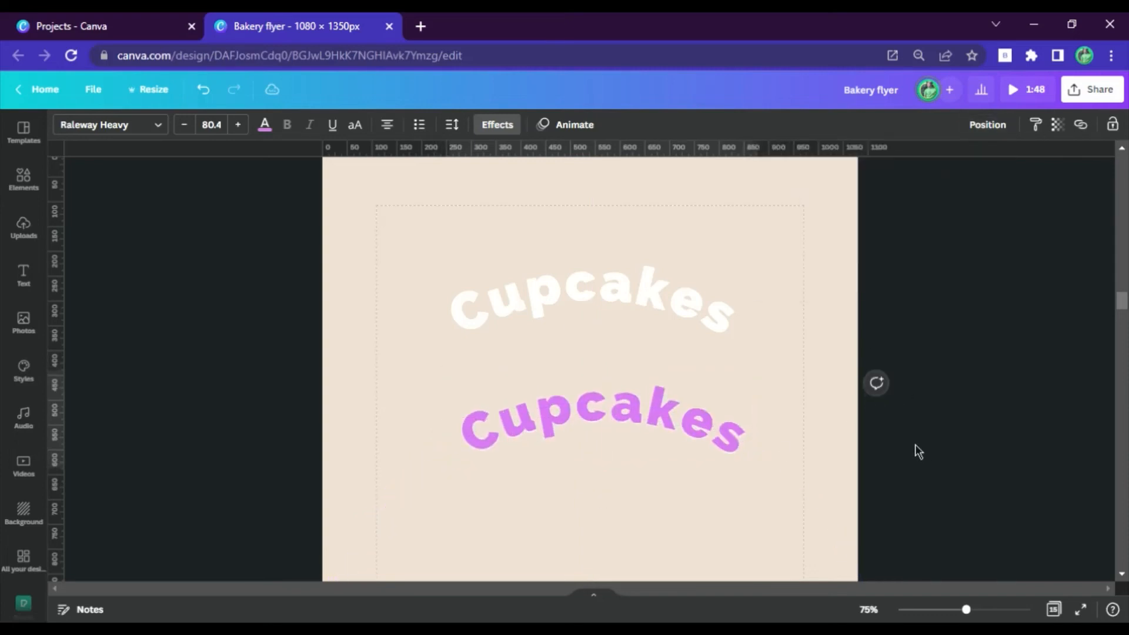
{"action": "left_click", "coordinate": [1058, 125]}
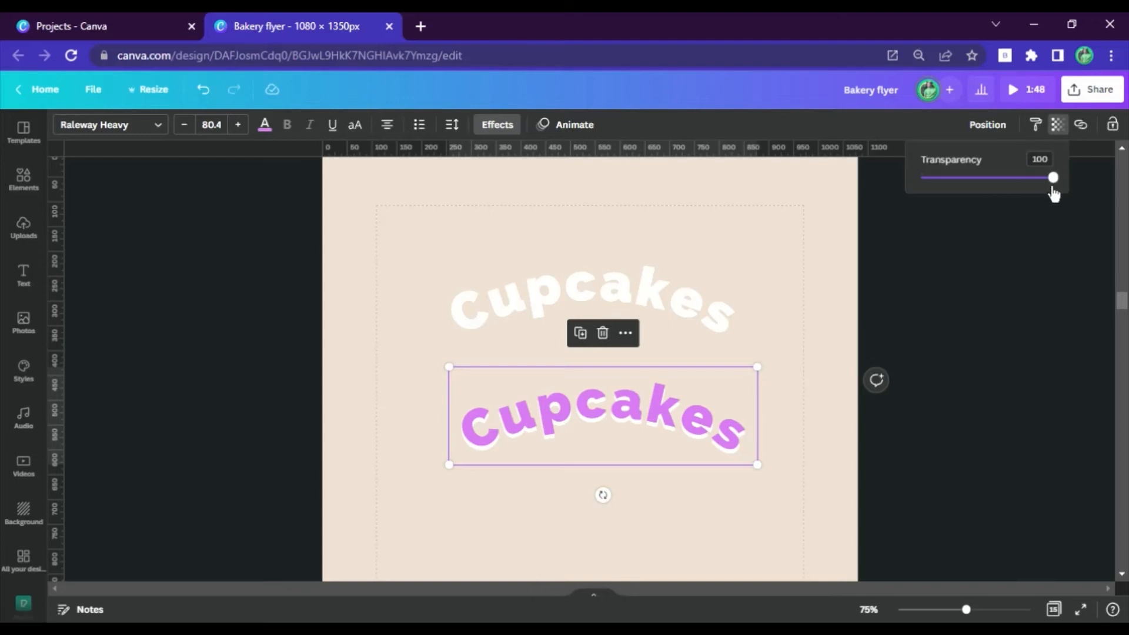
{"action": "left_click_drag", "start_coordinate": [1052, 189], "coordinate": [1015, 189]}
Move the remaining white Cupcakes onto the purple copy and bring it forward.
{"action": "left_click", "coordinate": [711, 307]}
{"action": "left_click_drag", "start_coordinate": [711, 308], "coordinate": [733, 432]}
{"action": "left_click", "coordinate": [988, 125]}
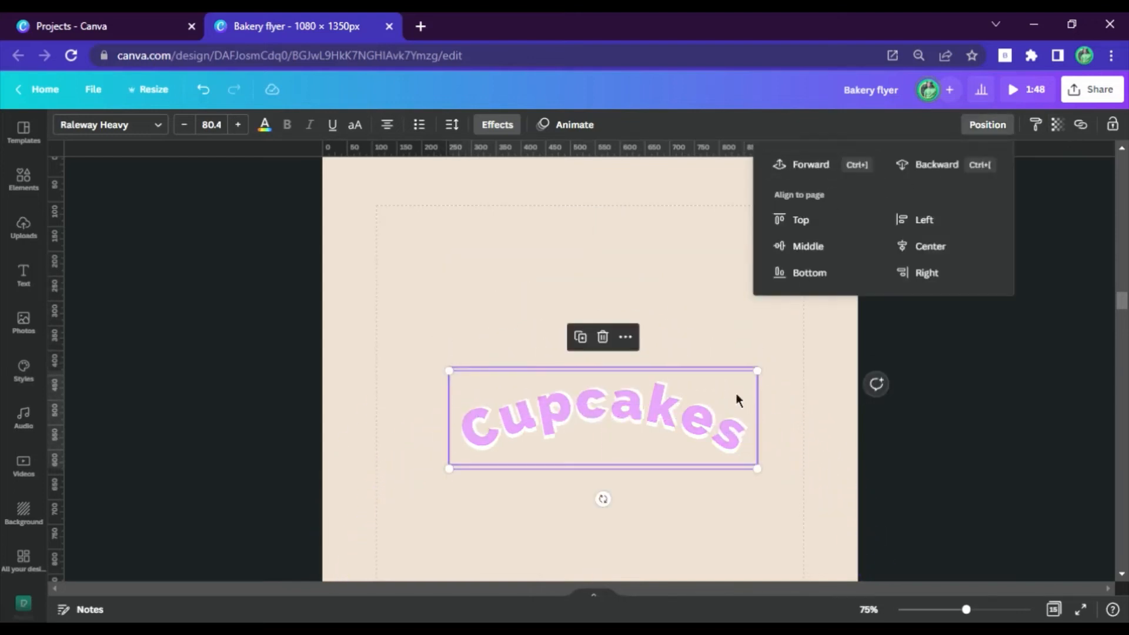
{"action": "left_click", "coordinate": [812, 165]}
{"action": "left_click", "coordinate": [736, 429]}
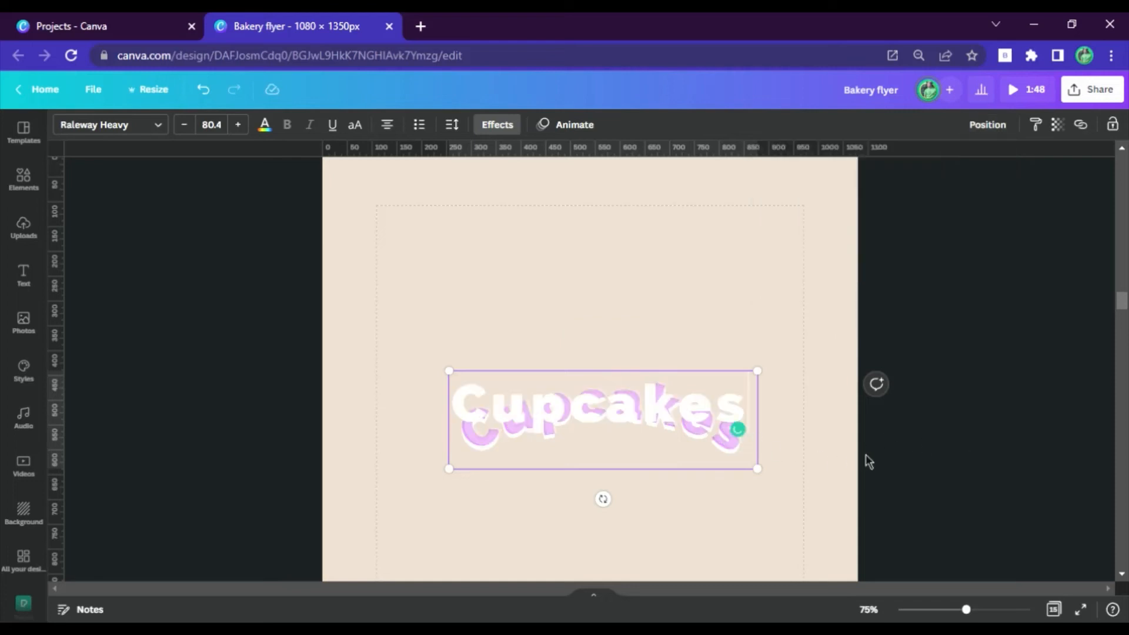
{"action": "left_click", "coordinate": [956, 452]}
Nudge the stacked Cupcakes layers so the purple copy shows as an offset edge behind the white text.
{"action": "left_click", "coordinate": [737, 413]}
{"action": "key", "text": "Left"}
{"action": "key", "text": "Left"}
{"action": "key", "text": "Left"}
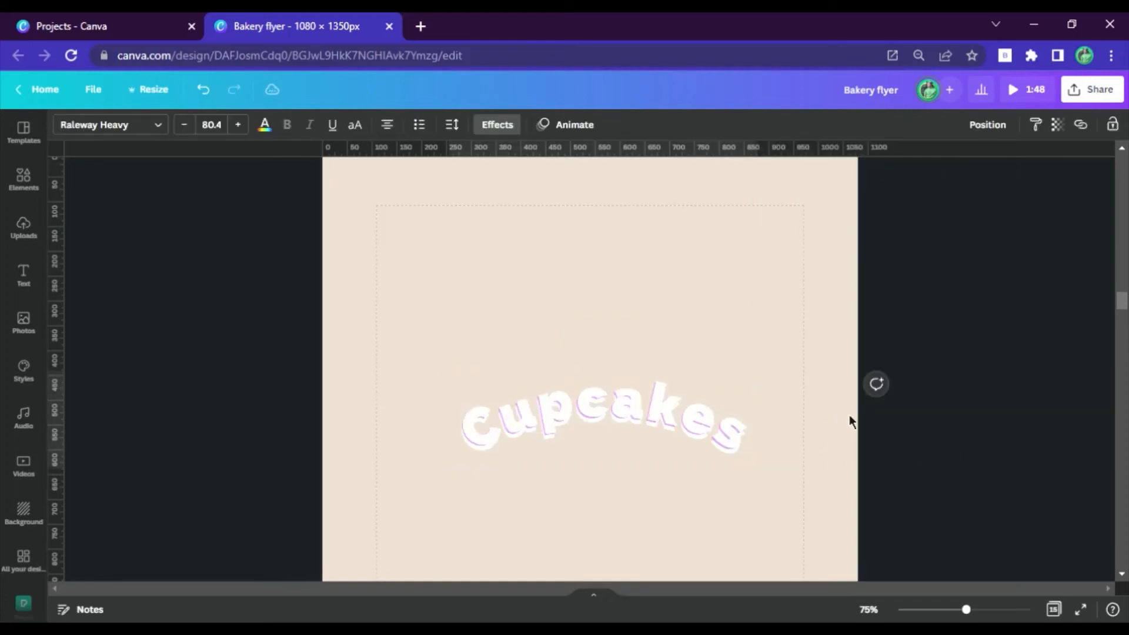
{"action": "left_click_drag", "start_coordinate": [717, 429], "coordinate": [741, 443]}
{"action": "left_click", "coordinate": [691, 441]}
{"action": "key", "text": "Down"}
{"action": "left_click", "coordinate": [934, 471]}
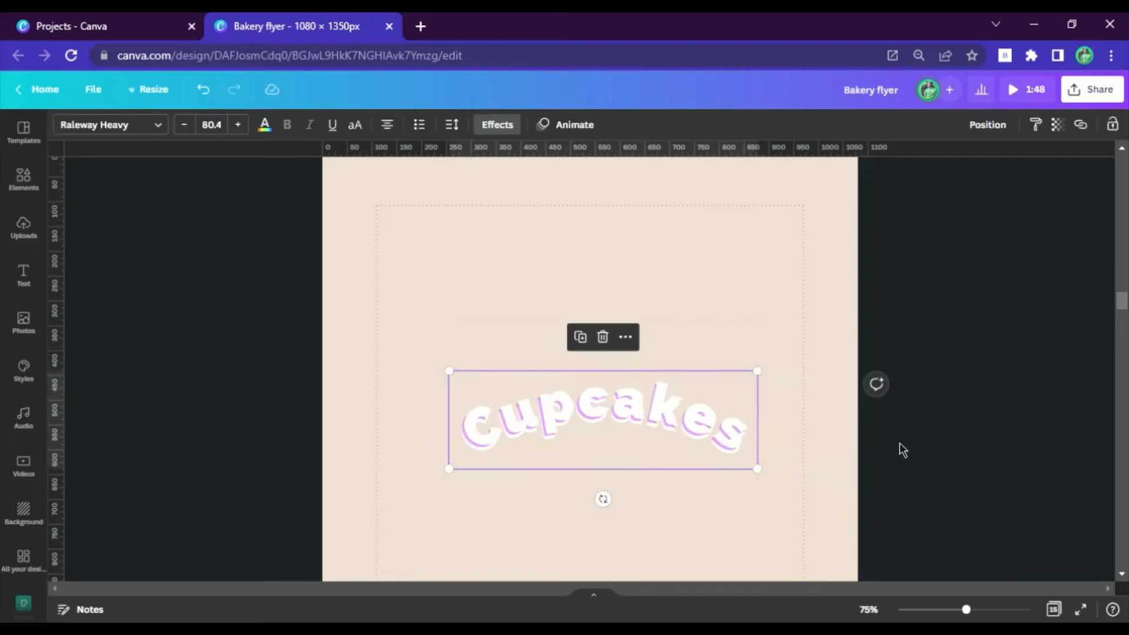
{"action": "key", "text": "Down"}
Try to enlarge the stacked Cupcakes layers together to size 106.
{"action": "left_click_drag", "start_coordinate": [905, 450], "coordinate": [706, 482]}
{"action": "left_click_drag", "start_coordinate": [759, 368], "coordinate": [859, 335]}
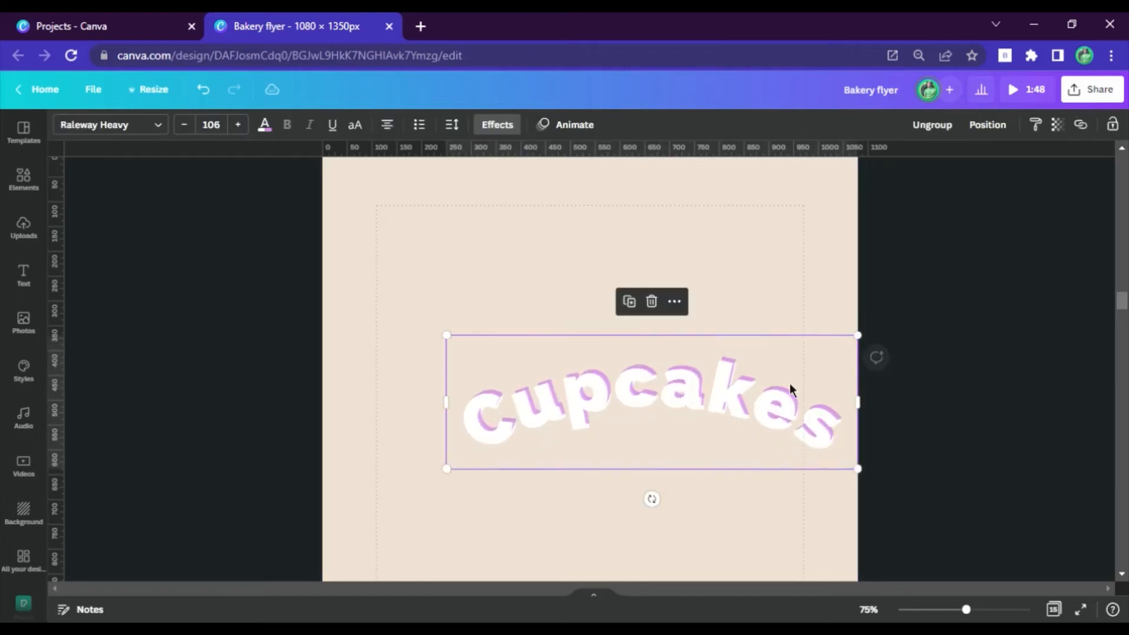
{"action": "left_click_drag", "start_coordinate": [793, 390], "coordinate": [744, 401]}
{"action": "key", "text": "Escape"}
{"action": "key", "text": "ctrl+z"}
{"action": "key", "text": "ctrl+z"}
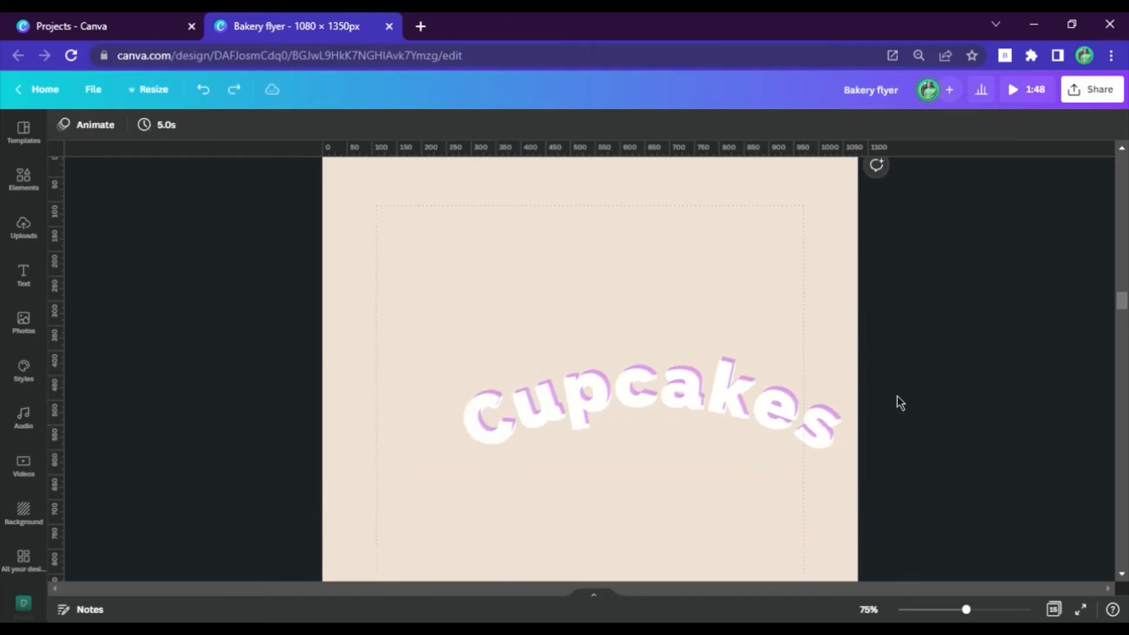
{"action": "left_click", "coordinate": [932, 125]}
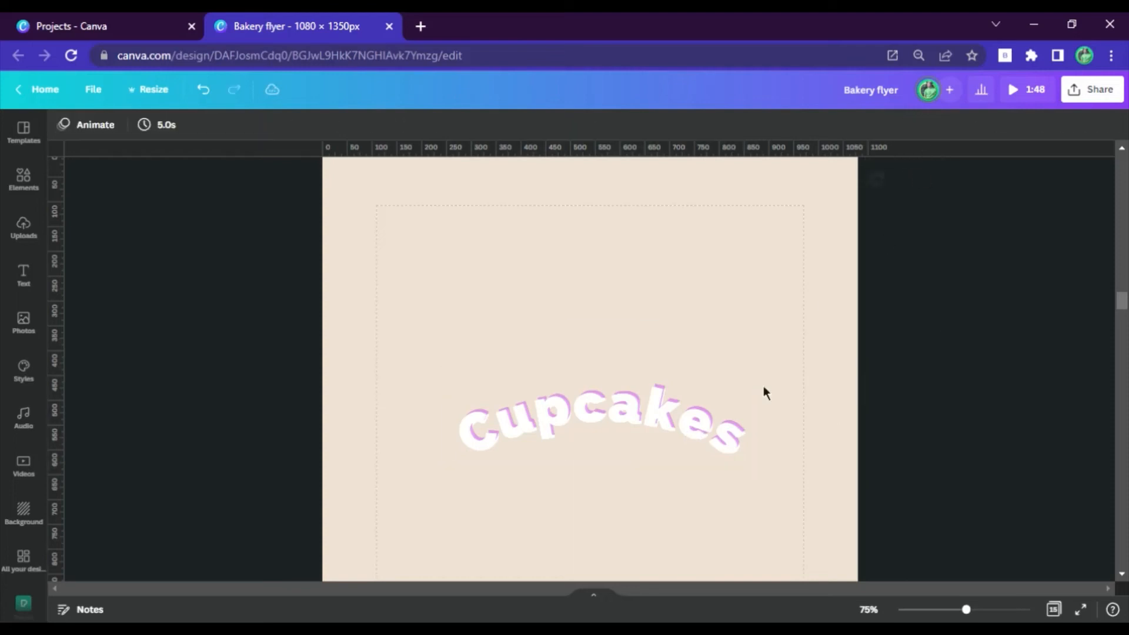
Offset the top white layer above the purple edge, and enlarge all Cupcakes layers together to span the page margins.
{"action": "left_click_drag", "start_coordinate": [659, 414], "coordinate": [668, 389]}
{"action": "left_click", "coordinate": [789, 405]}
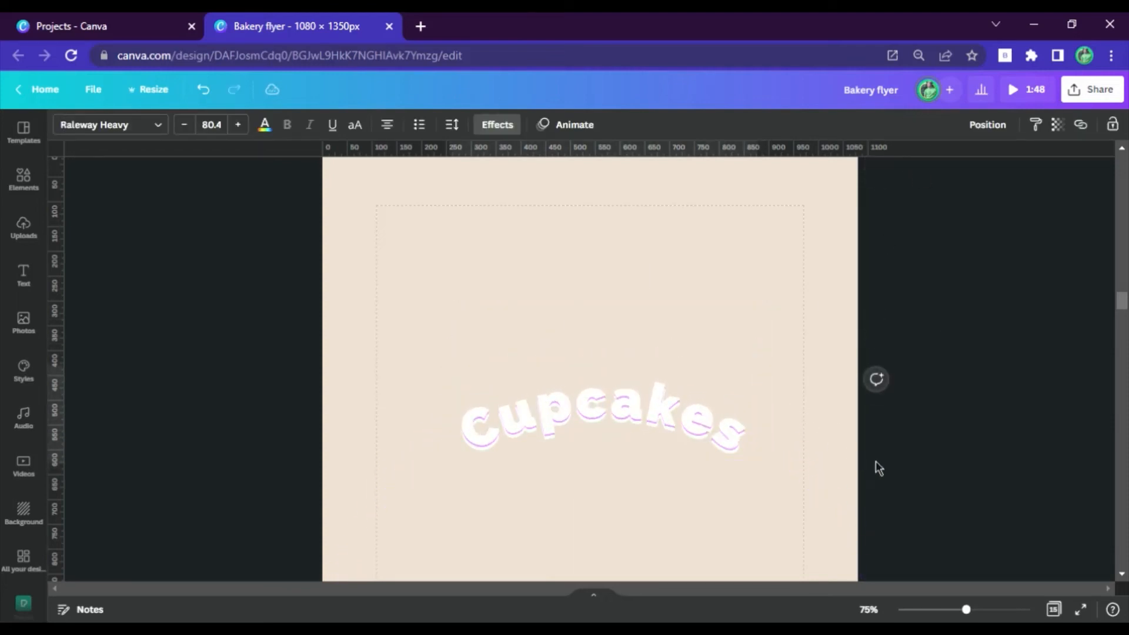
{"action": "left_click_drag", "start_coordinate": [927, 486], "coordinate": [330, 365]}
{"action": "left_click_drag", "start_coordinate": [450, 366], "coordinate": [373, 323]}
{"action": "left_click_drag", "start_coordinate": [763, 336], "coordinate": [781, 327]}
{"action": "left_click_drag", "start_coordinate": [714, 368], "coordinate": [737, 374]}
{"action": "left_click", "coordinate": [845, 290]}
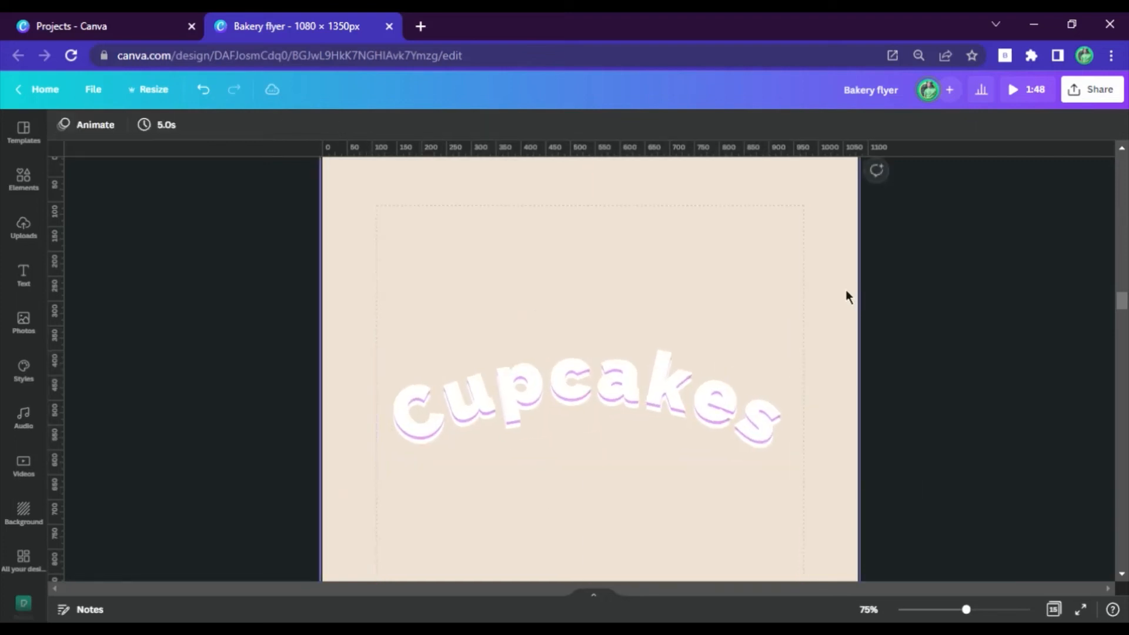
Remove page 6's beige background and choose PNG as the download file type.
{"action": "key", "text": "Delete"}
{"action": "left_click", "coordinate": [1109, 86]}
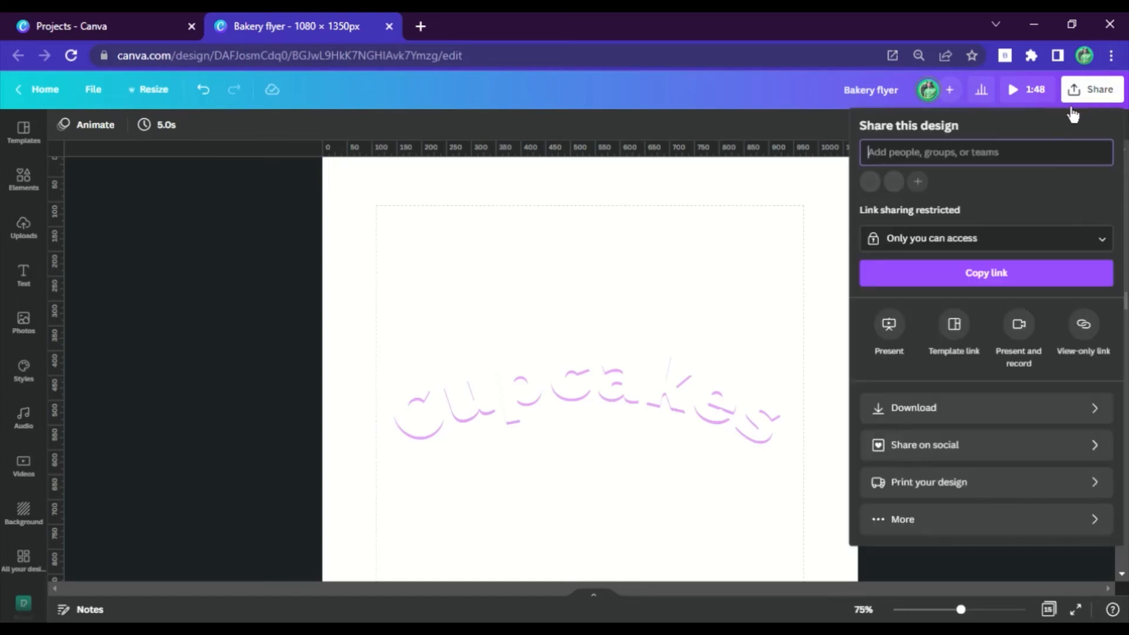
{"action": "scroll", "coordinate": [582, 355], "scroll_direction": "up", "scroll_amount": 3}
{"action": "left_click", "coordinate": [1044, 419]}
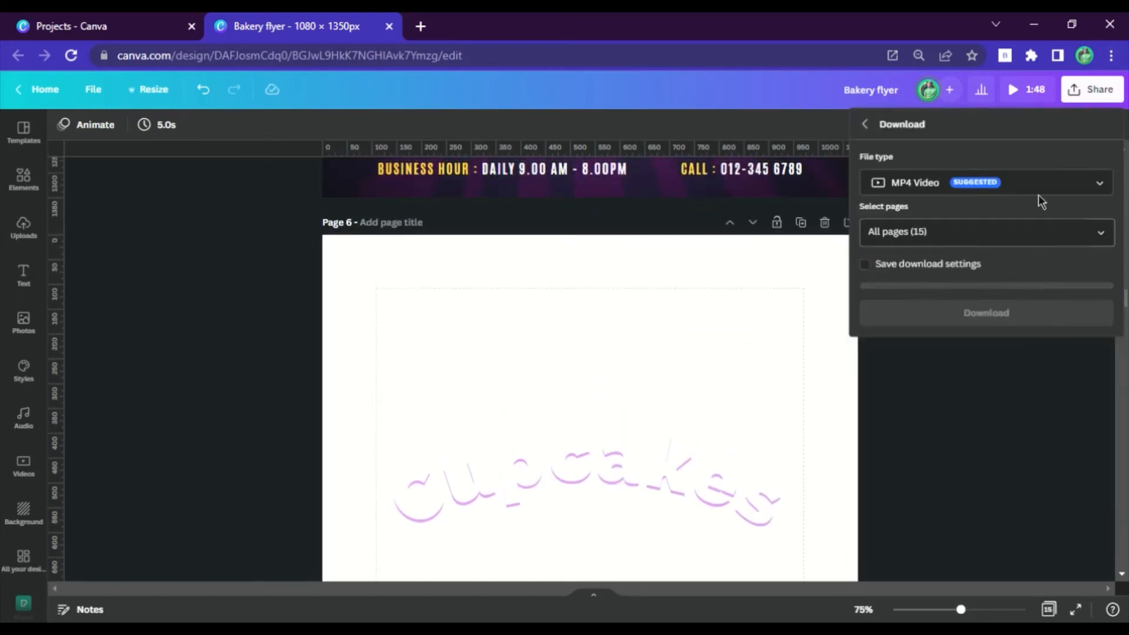
{"action": "left_click", "coordinate": [1039, 183]}
{"action": "left_click", "coordinate": [965, 144]}
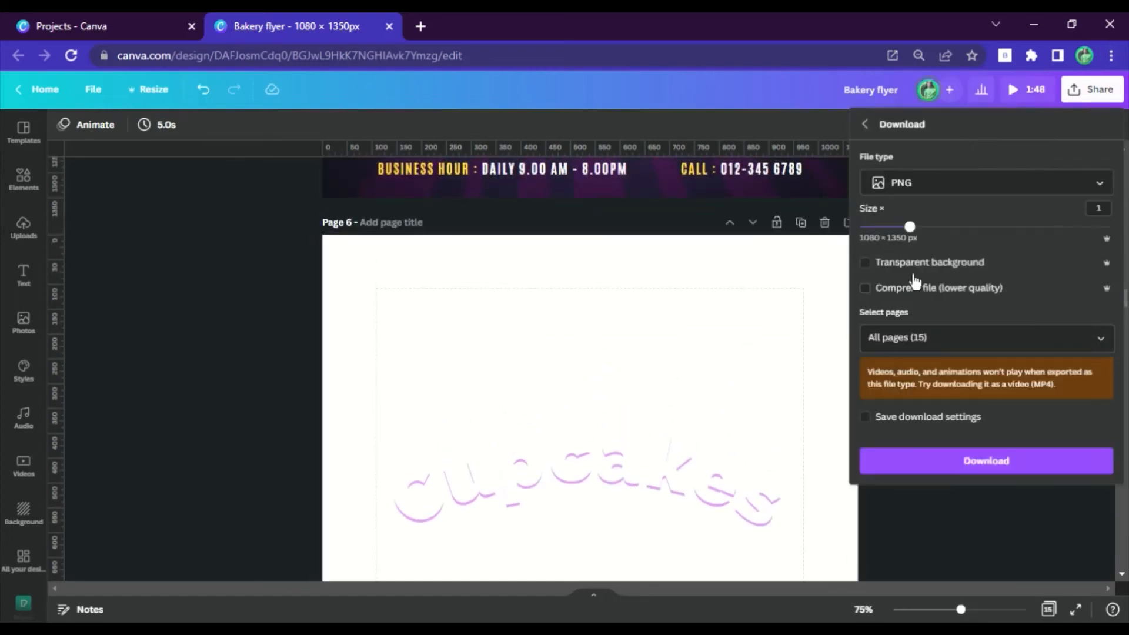
Download only page 6 as a PNG with a transparent background.
{"action": "left_click", "coordinate": [1099, 337]}
{"action": "left_click", "coordinate": [1018, 388]}
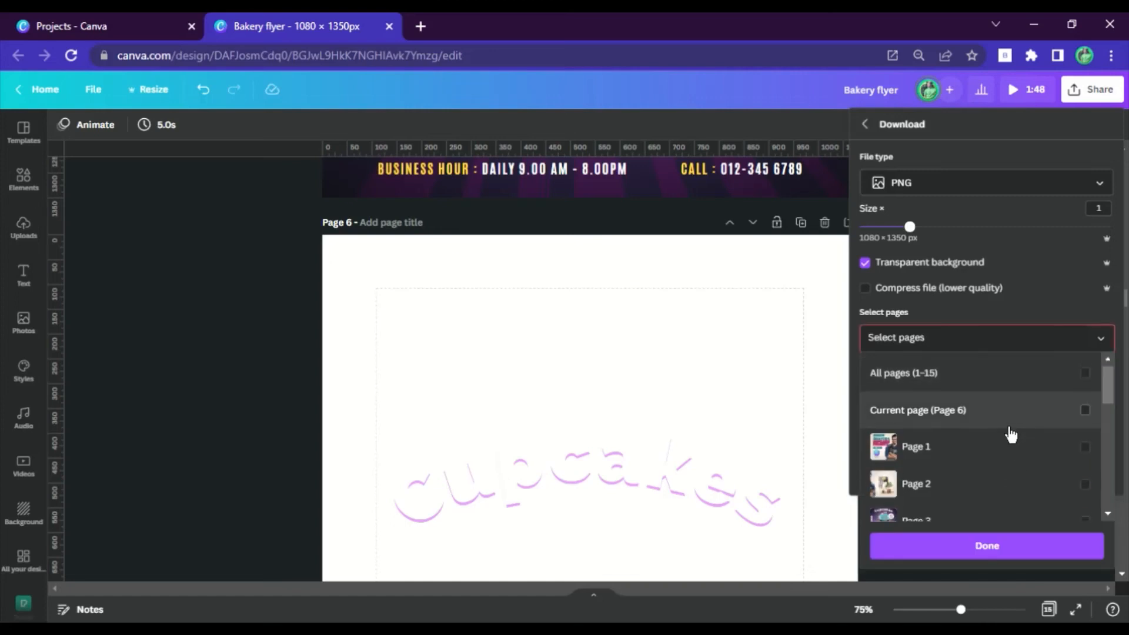
{"action": "scroll", "coordinate": [975, 496], "scroll_direction": "down", "scroll_amount": 3}
{"action": "left_click", "coordinate": [973, 393]}
{"action": "left_click", "coordinate": [917, 550]}
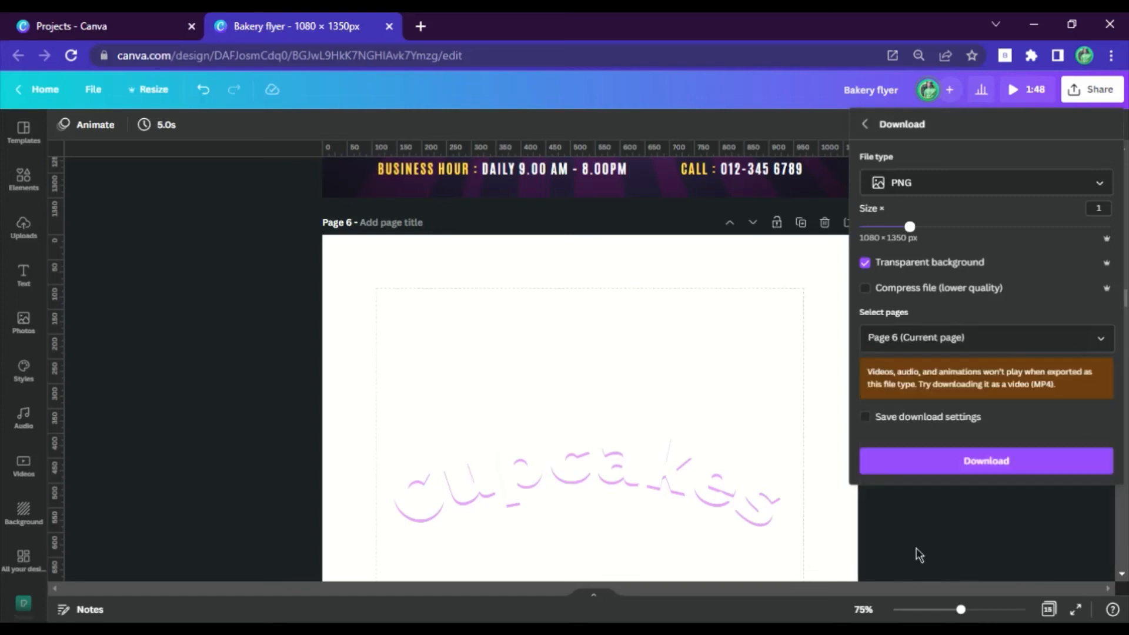
{"action": "left_click", "coordinate": [939, 465]}
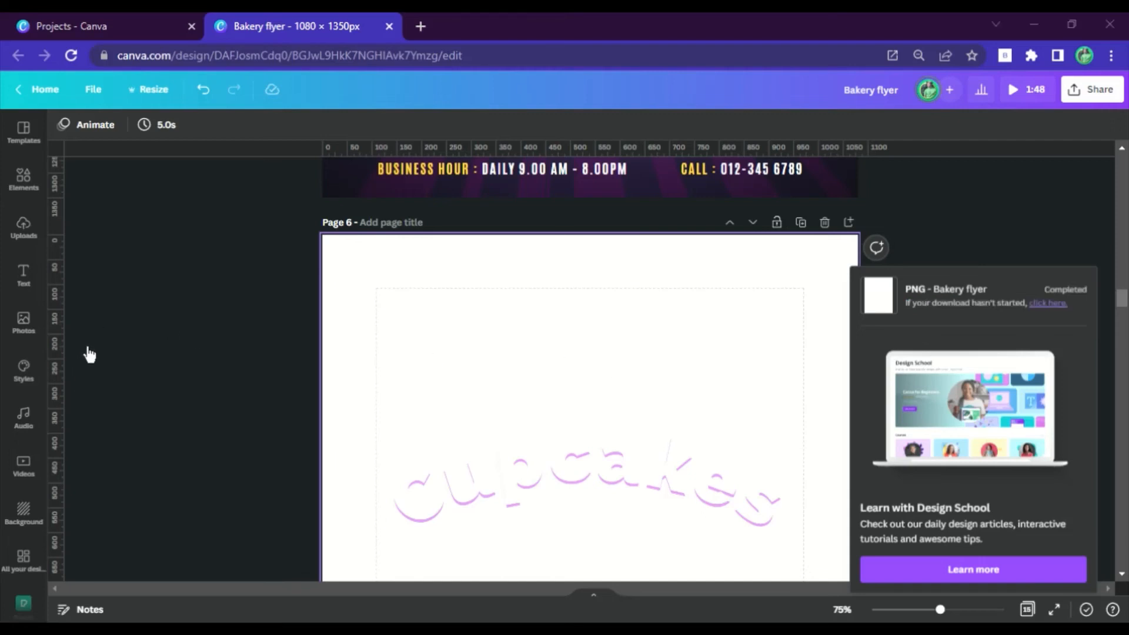
Upload the downloaded Bakery flyer.png onto the page 5 flyer.
{"action": "scroll", "coordinate": [687, 422], "scroll_direction": "up", "scroll_amount": 10}
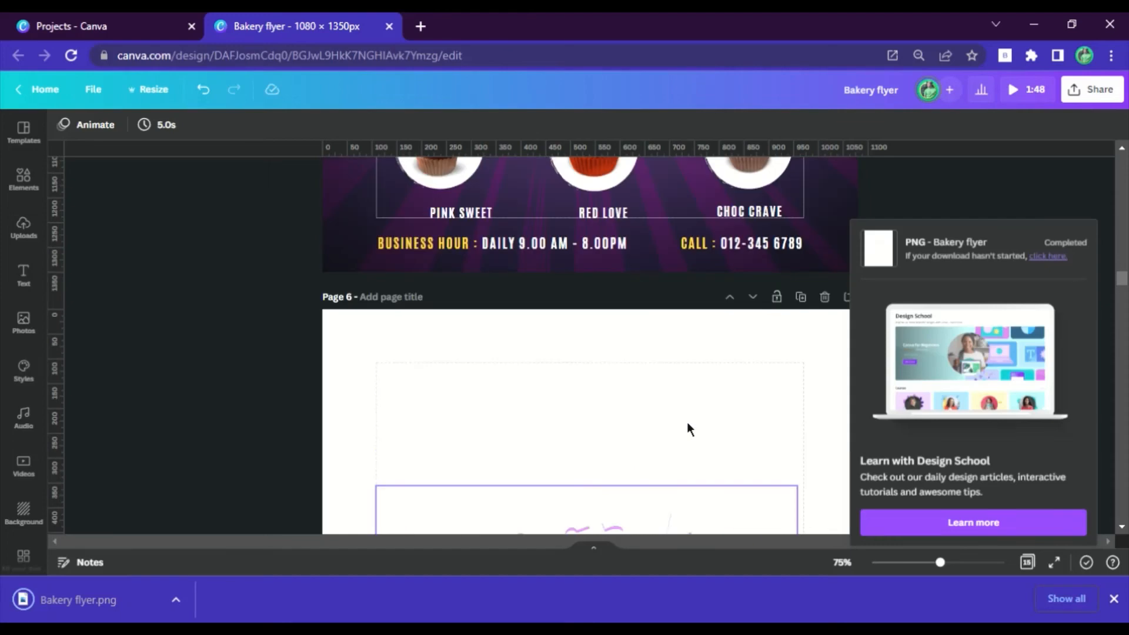
{"action": "left_click_drag", "start_coordinate": [67, 613], "coordinate": [637, 430]}
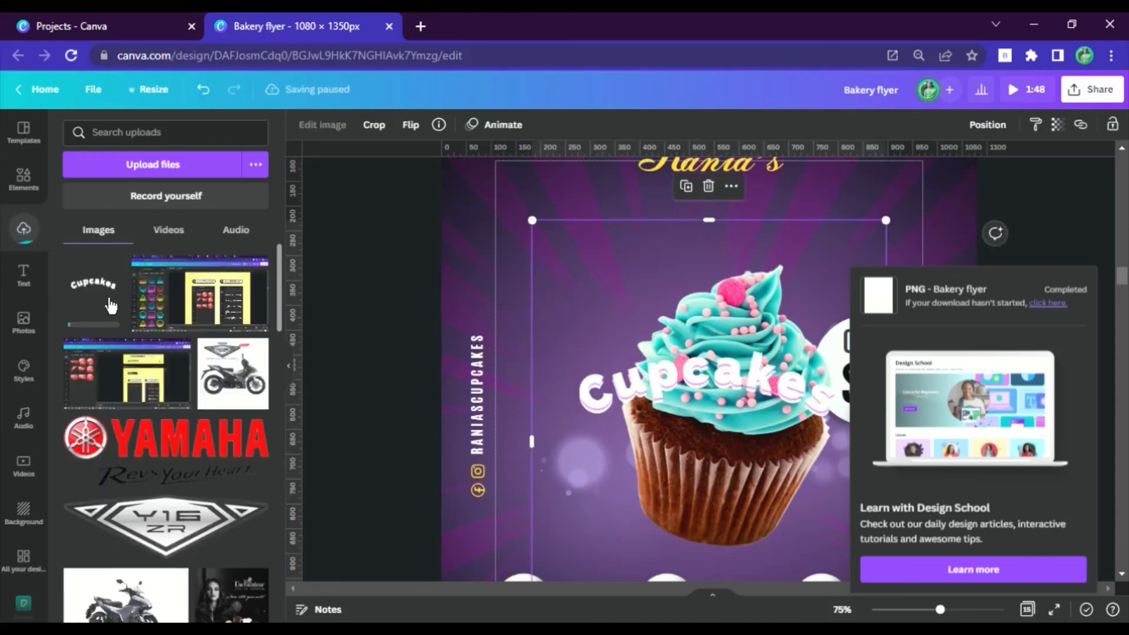
{"action": "left_click", "coordinate": [289, 366]}
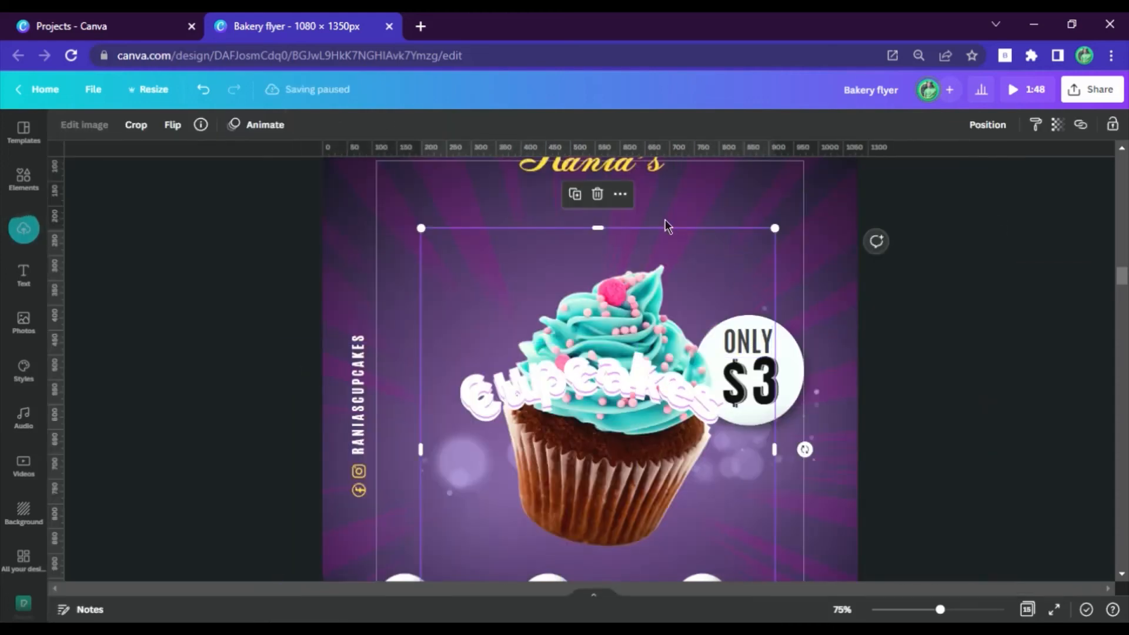
{"action": "key", "text": "Escape"}
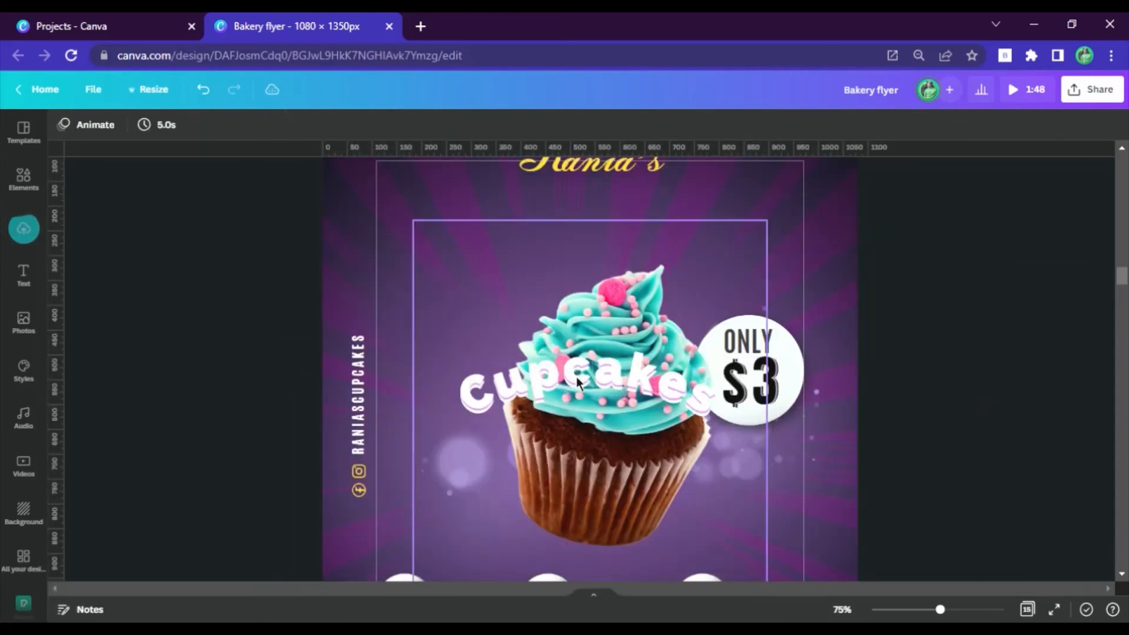
Crop the empty area off the Cupcakes image, enlarge it to about 967 × 214 and centre it beneath Rania's.
{"action": "left_click_drag", "start_coordinate": [576, 376], "coordinate": [613, 203]}
{"action": "left_click_drag", "start_coordinate": [634, 539], "coordinate": [675, 297]}
{"action": "scroll", "coordinate": [670, 292], "scroll_direction": "up", "scroll_amount": 4}
{"action": "left_click_drag", "start_coordinate": [669, 345], "coordinate": [668, 468]}
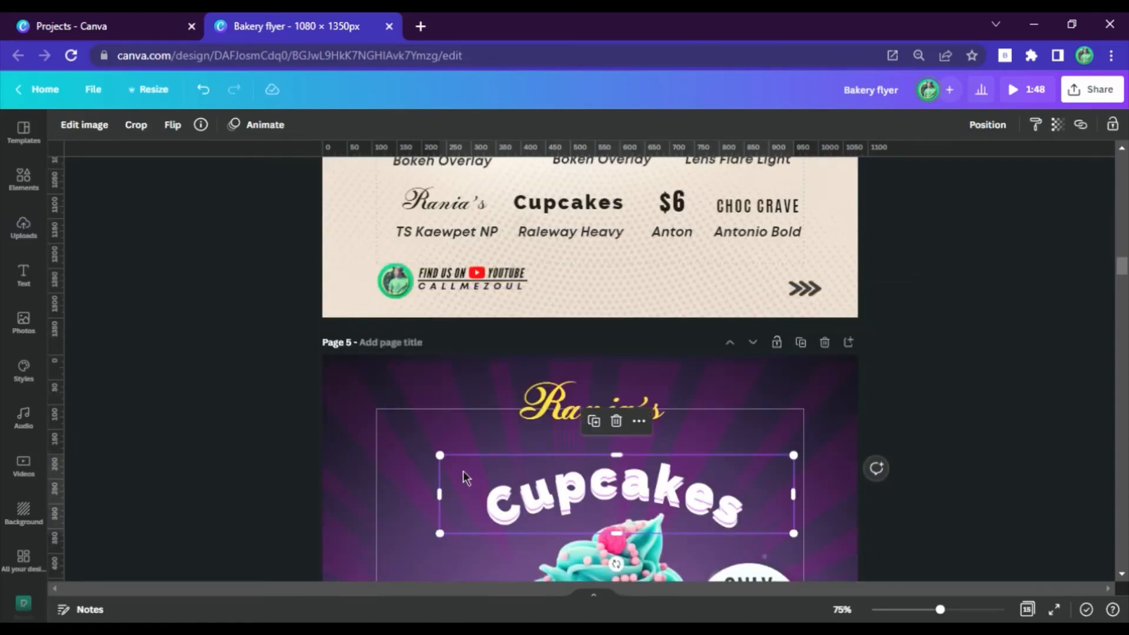
{"action": "left_click_drag", "start_coordinate": [439, 455], "coordinate": [351, 435]}
{"action": "left_click_drag", "start_coordinate": [795, 436], "coordinate": [831, 428]}
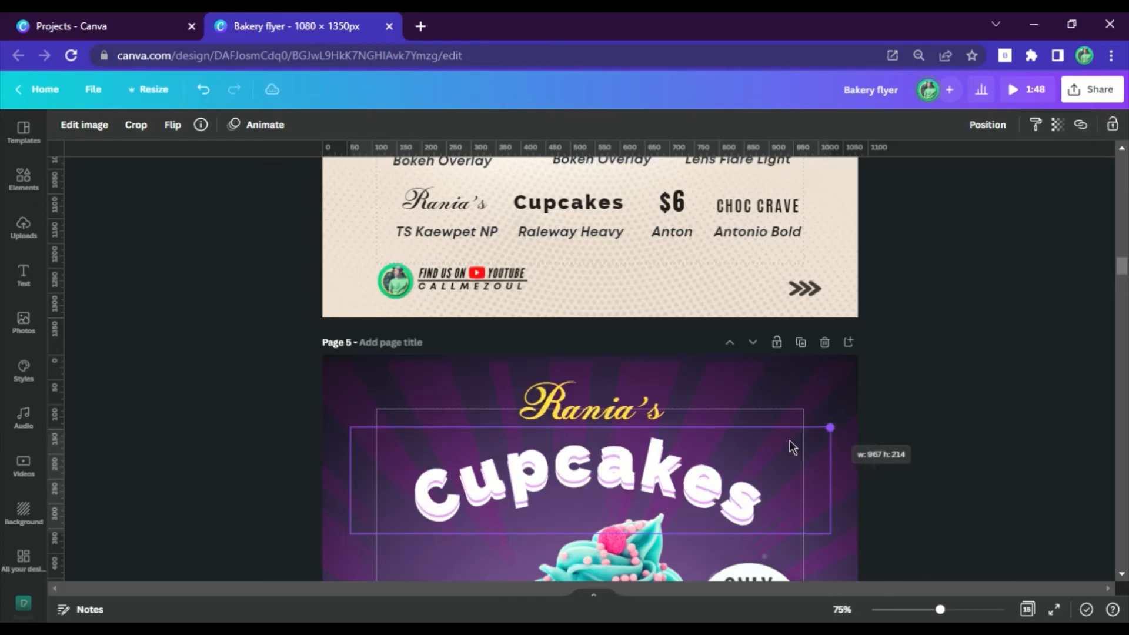
{"action": "left_click_drag", "start_coordinate": [761, 479], "coordinate": [761, 481]}
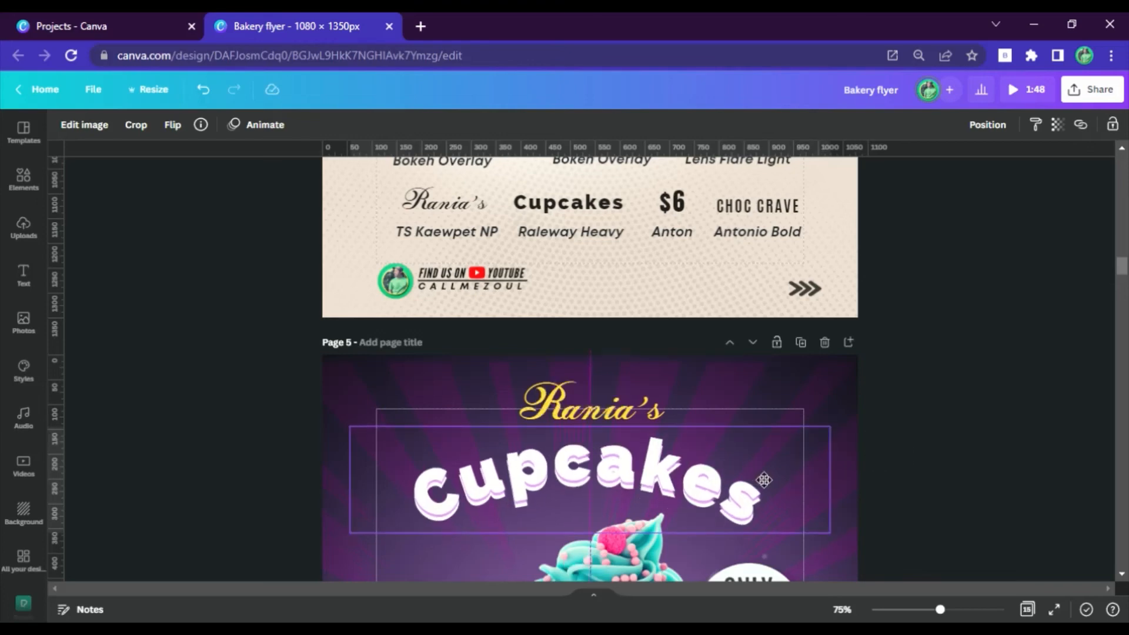
Apply a Glow shadow to the Cupcakes image with size 4, transparency 100 and blur 0, and centre the image beneath Rania's.
{"action": "left_click", "coordinate": [91, 137]}
{"action": "scroll", "coordinate": [114, 438], "scroll_direction": "down", "scroll_amount": 5}
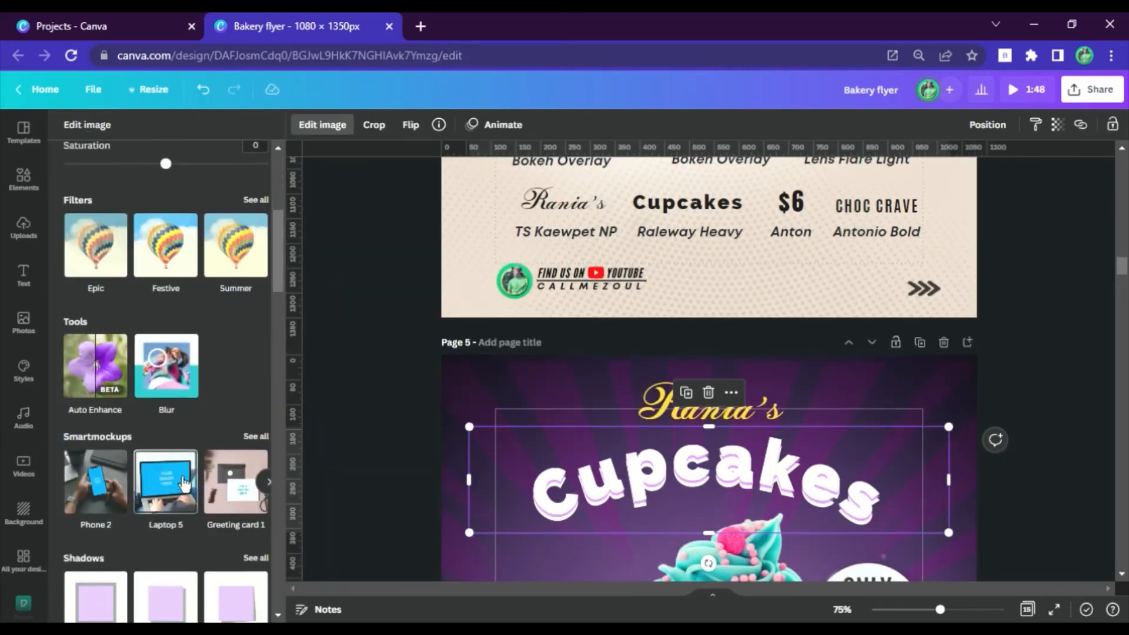
{"action": "left_click", "coordinate": [122, 451]}
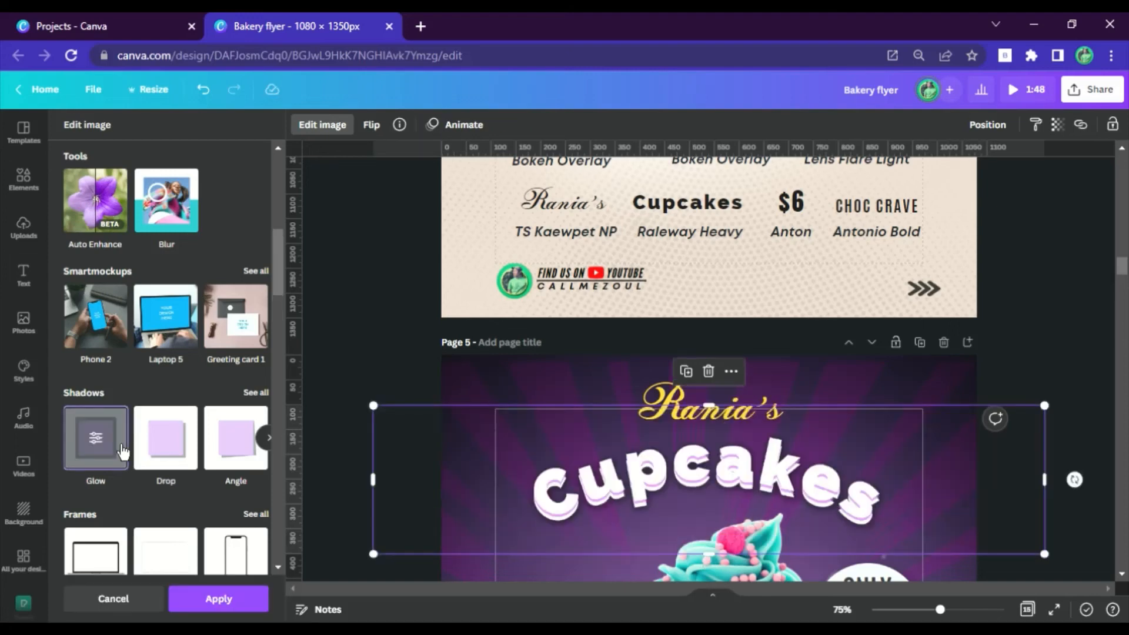
{"action": "left_click", "coordinate": [118, 446]}
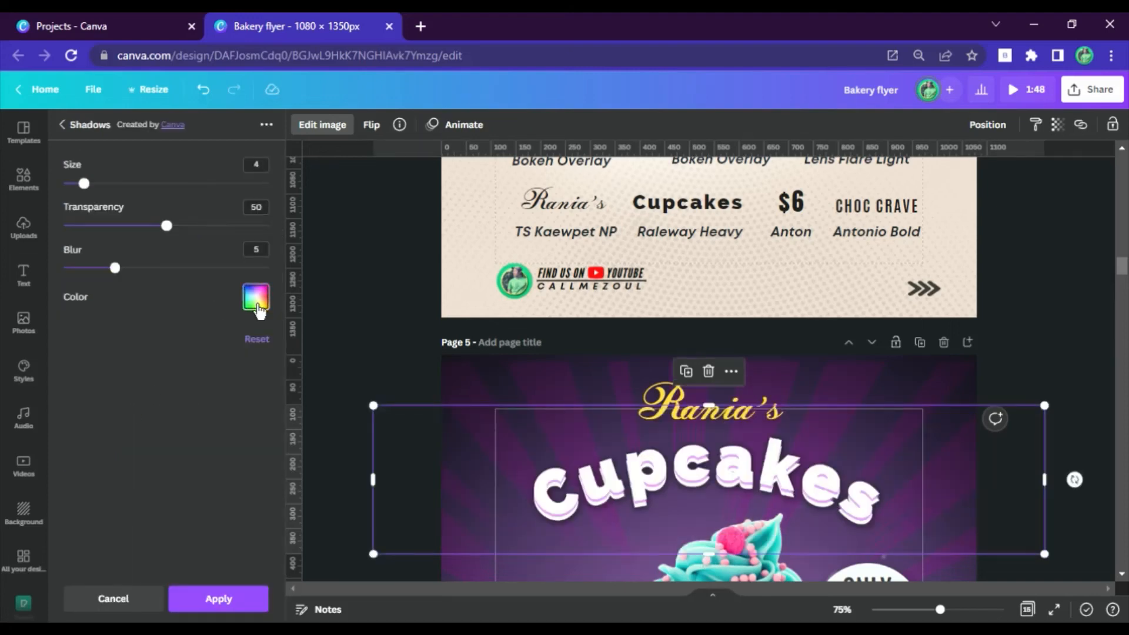
{"action": "left_click", "coordinate": [257, 299]}
{"action": "left_click_drag", "start_coordinate": [189, 235], "coordinate": [273, 240]}
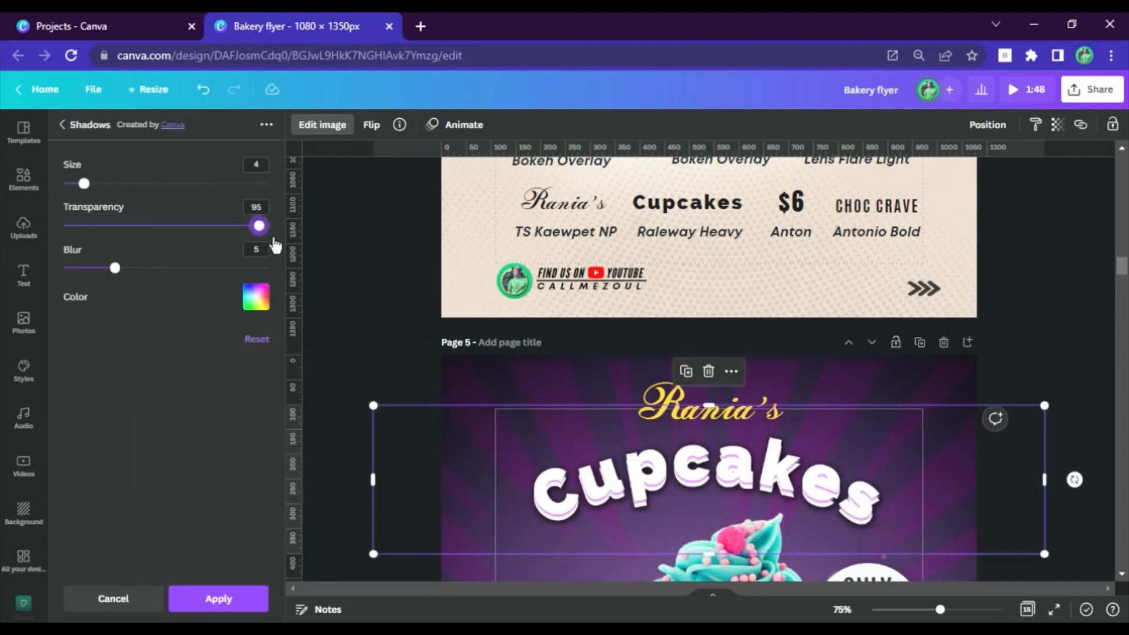
{"action": "left_click_drag", "start_coordinate": [119, 281], "coordinate": [16, 278]}
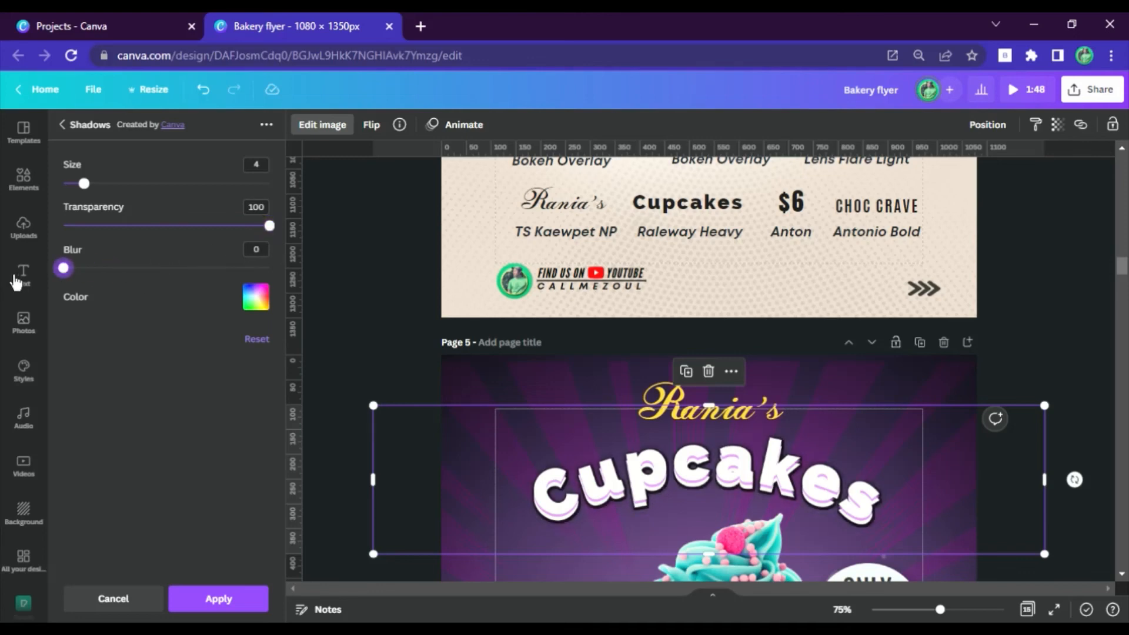
{"action": "left_click", "coordinate": [244, 611]}
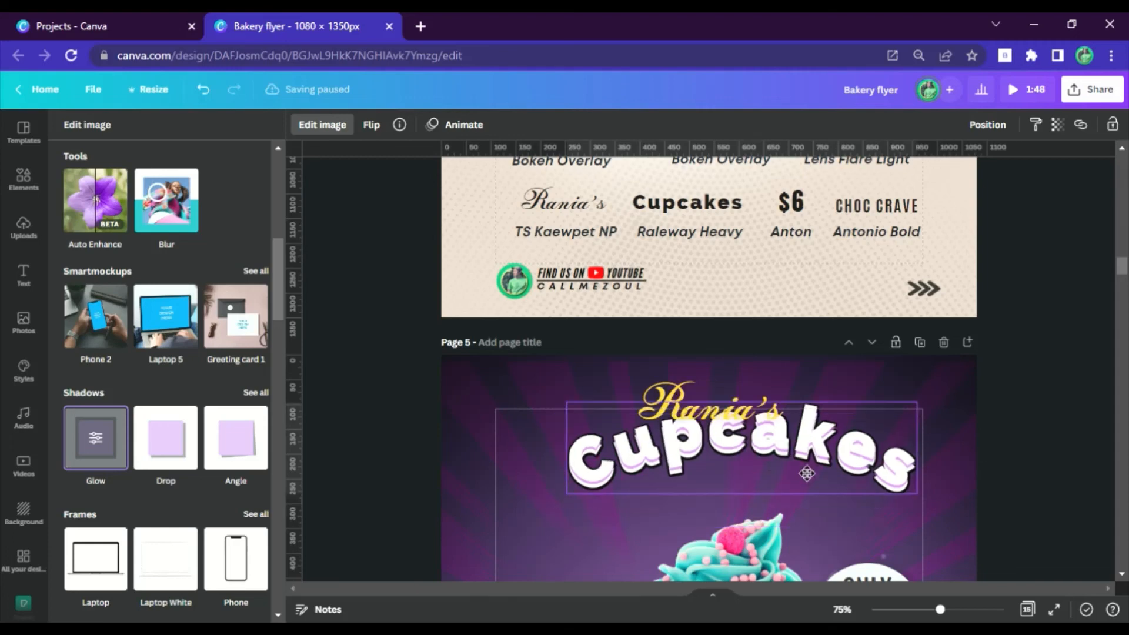
{"action": "left_click_drag", "start_coordinate": [806, 473], "coordinate": [777, 501]}
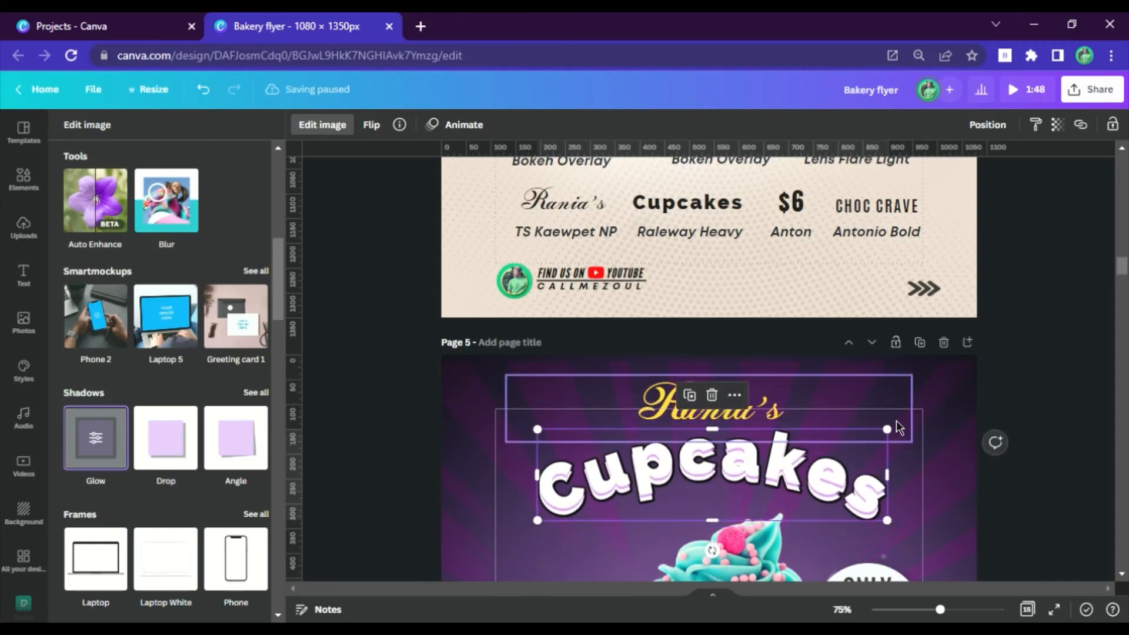
Apply the Glow shadow to the Cupcakes image again with its default size 4, transparency 50 and blur 5.
{"action": "left_click", "coordinate": [323, 132]}
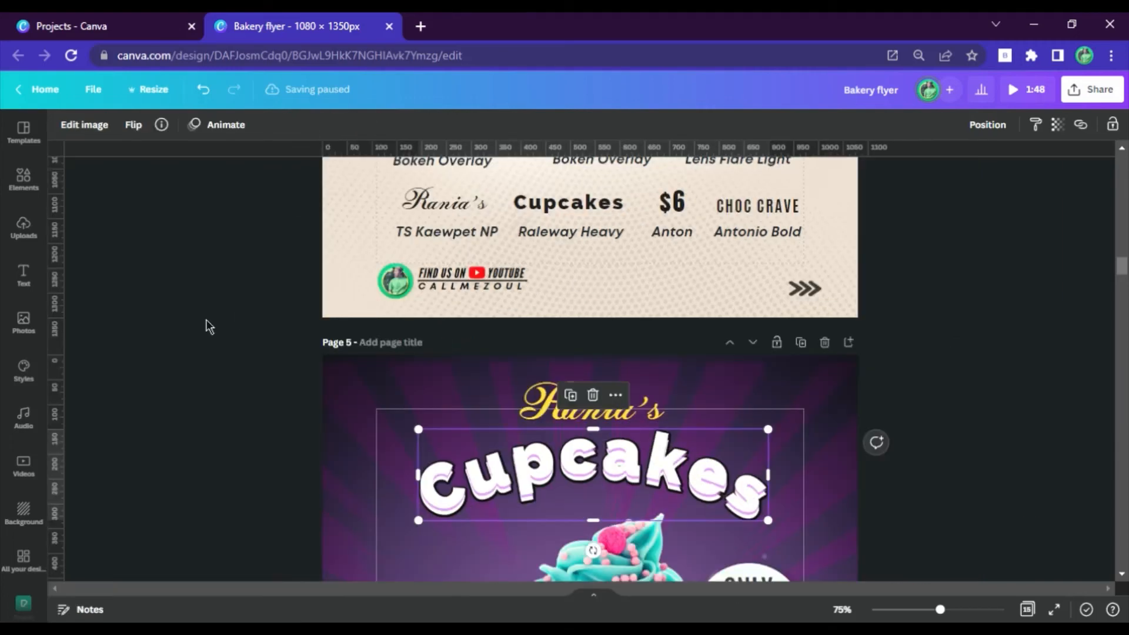
{"action": "left_click", "coordinate": [97, 128]}
{"action": "left_click", "coordinate": [97, 383]}
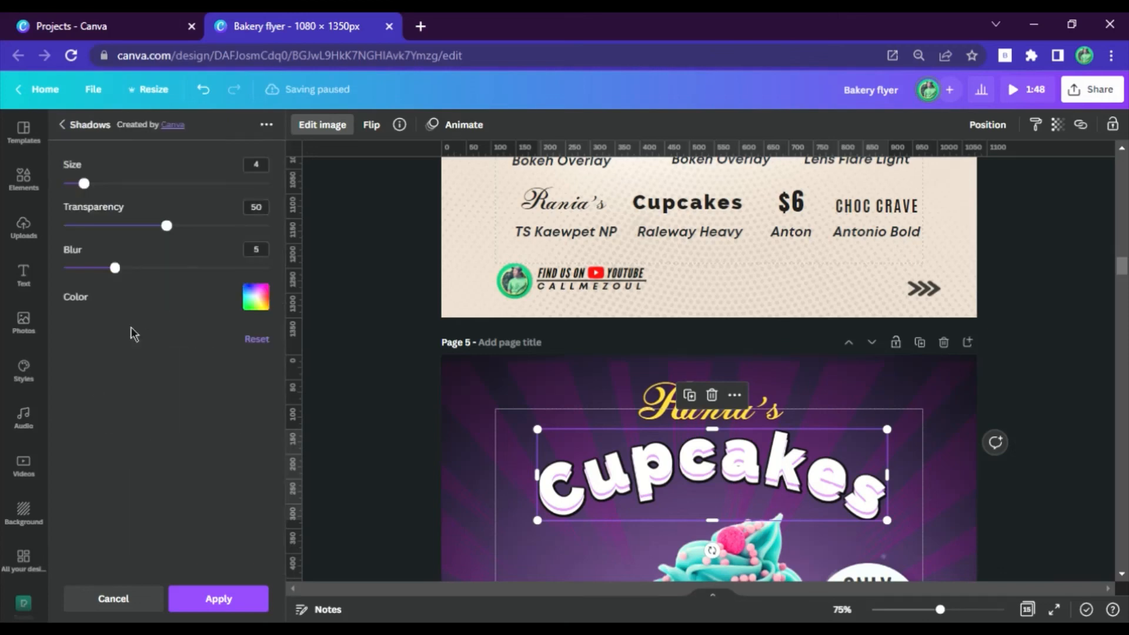
{"action": "left_click", "coordinate": [223, 603]}
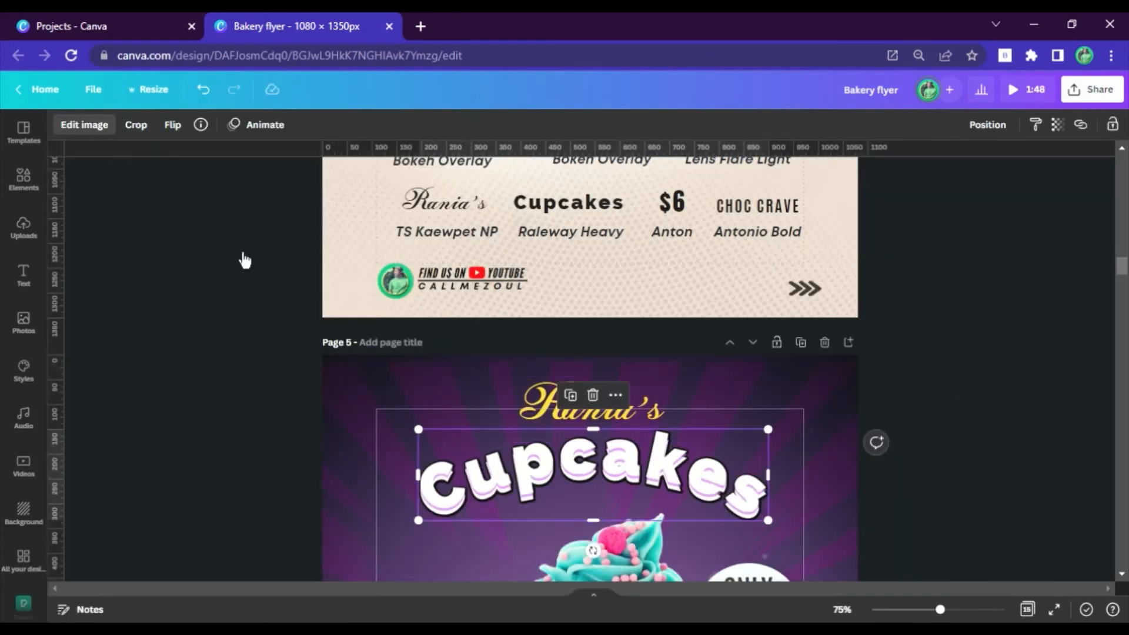
{"action": "scroll", "coordinate": [104, 289], "scroll_direction": "down", "scroll_amount": 10}
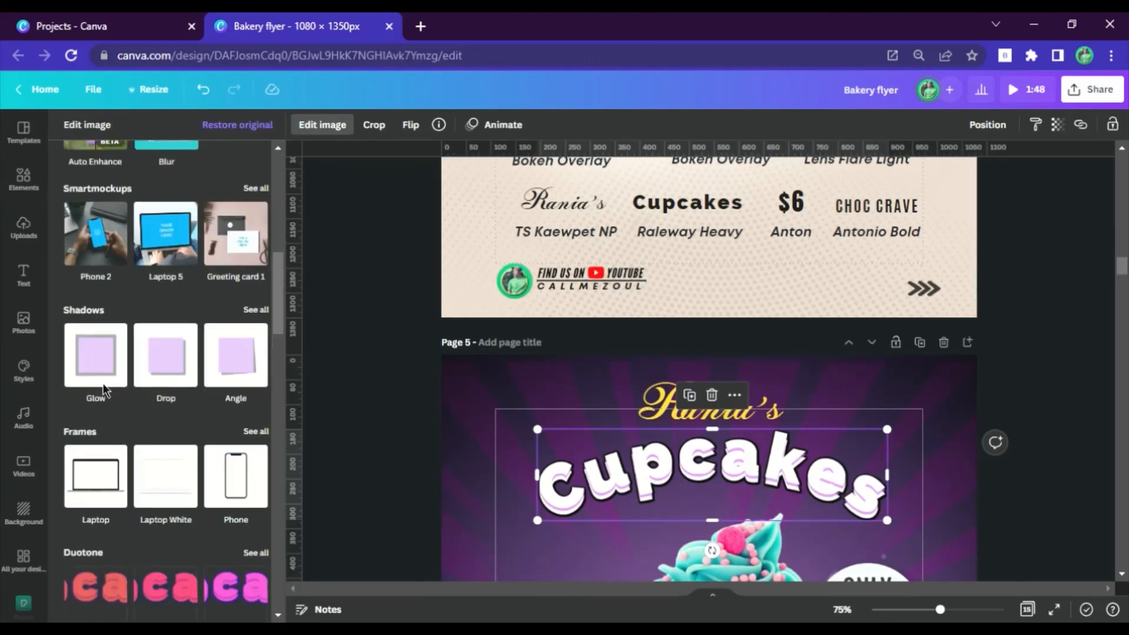
{"action": "left_click", "coordinate": [113, 382]}
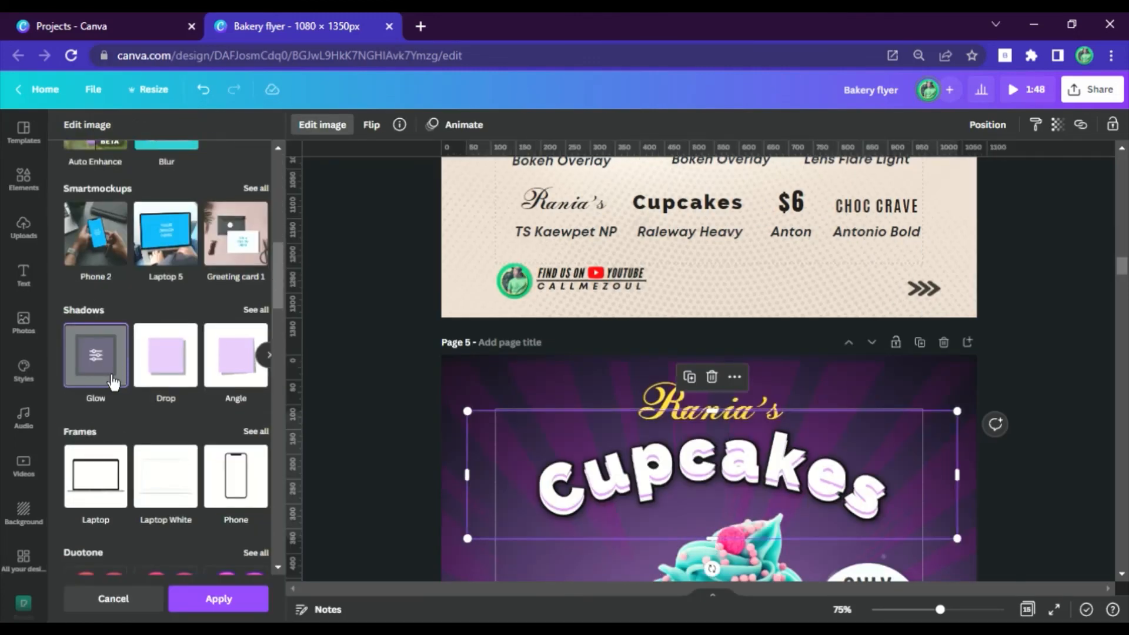
{"action": "left_click", "coordinate": [236, 601]}
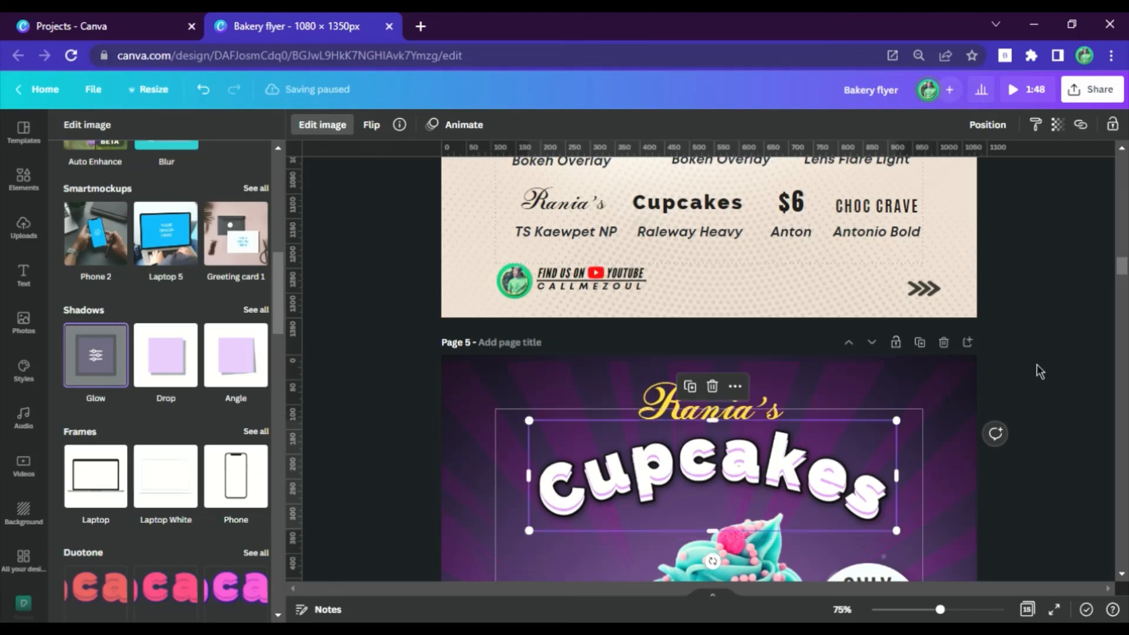
Compare the page 5 flyer with the finished reference flyer on page 3 at 50% zoom.
{"action": "left_click", "coordinate": [375, 415]}
{"action": "left_click", "coordinate": [843, 610]}
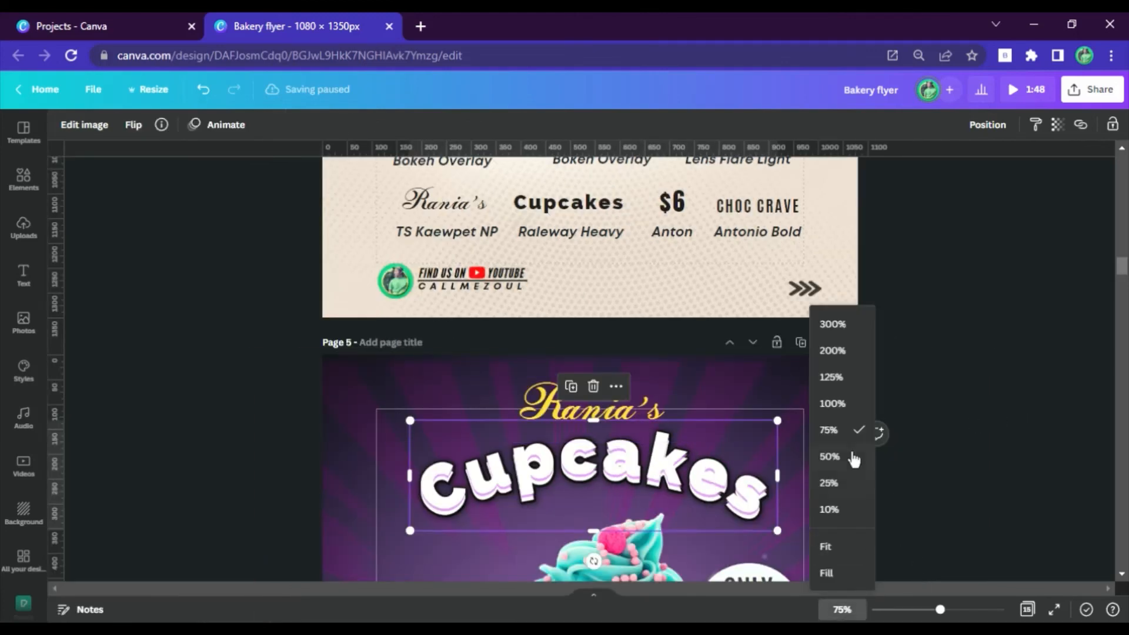
{"action": "left_click", "coordinate": [840, 464]}
{"action": "scroll", "coordinate": [832, 312], "scroll_direction": "down", "scroll_amount": 5}
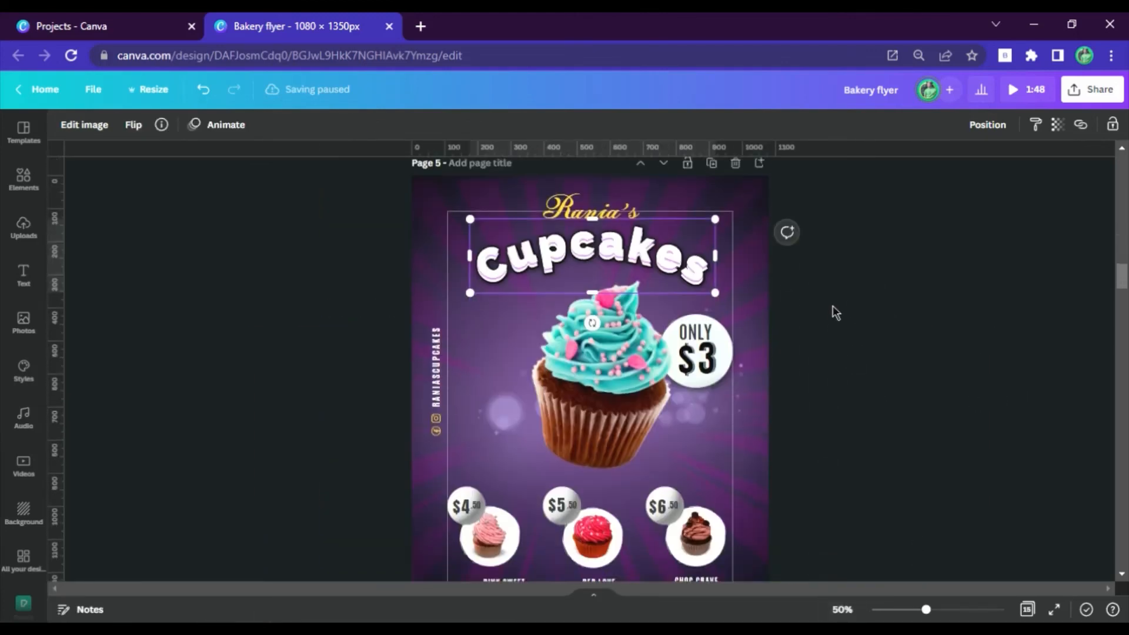
{"action": "scroll", "coordinate": [838, 298], "scroll_direction": "down", "scroll_amount": 2}
{"action": "scroll", "coordinate": [838, 299], "scroll_direction": "up", "scroll_amount": 5}
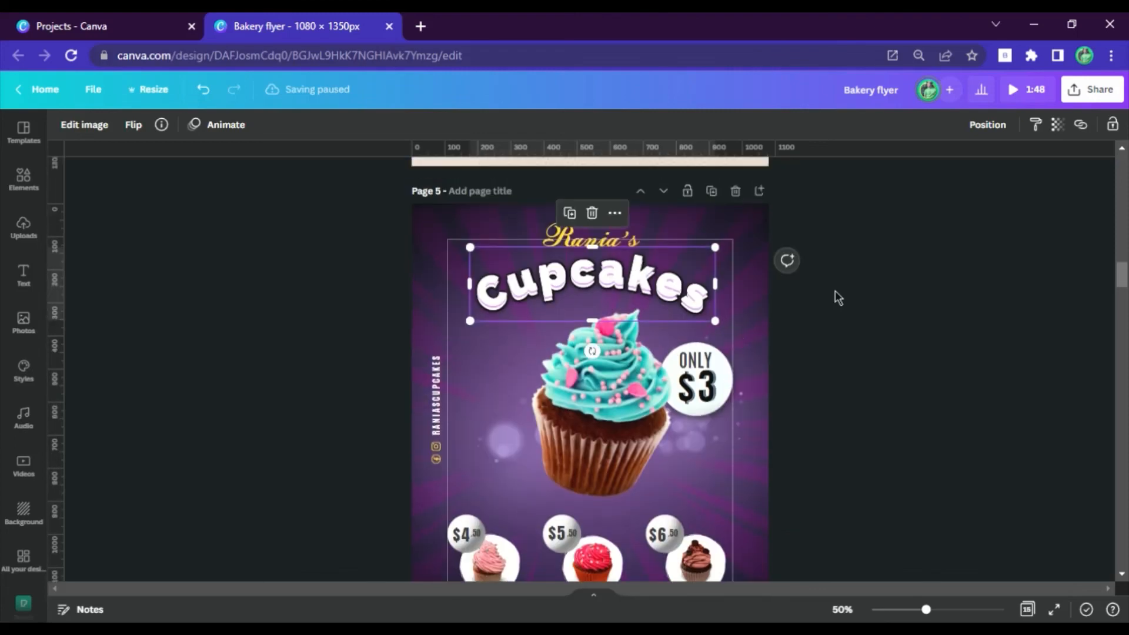
{"action": "scroll", "coordinate": [838, 299], "scroll_direction": "down", "scroll_amount": 7}
{"action": "scroll", "coordinate": [838, 298], "scroll_direction": "up", "scroll_amount": 6}
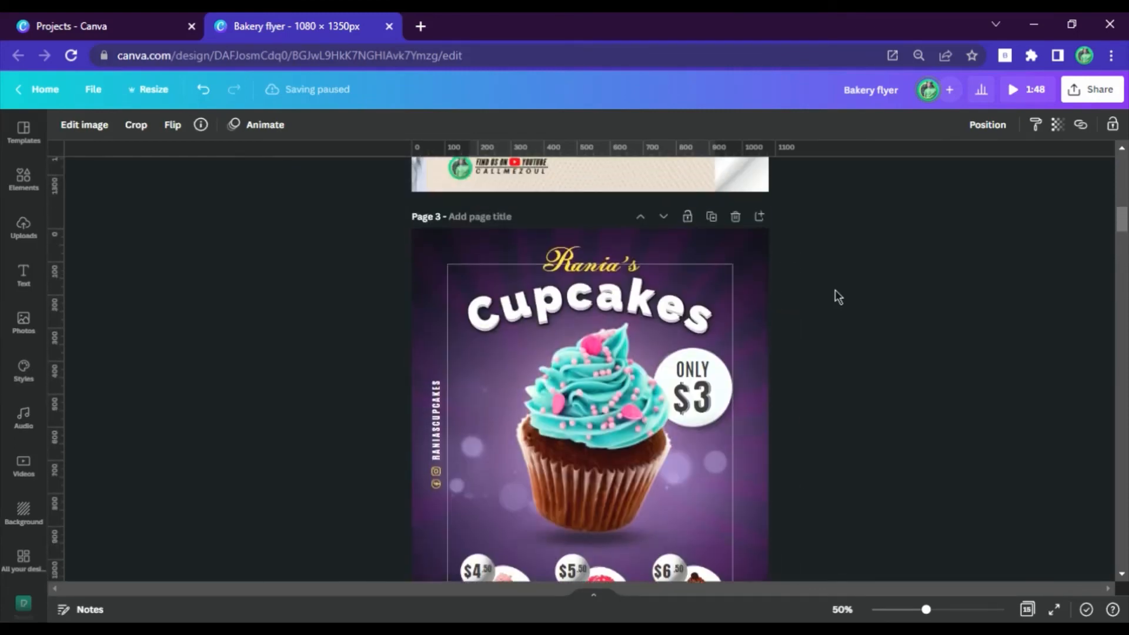
{"action": "scroll", "coordinate": [838, 298], "scroll_direction": "down", "scroll_amount": 2}
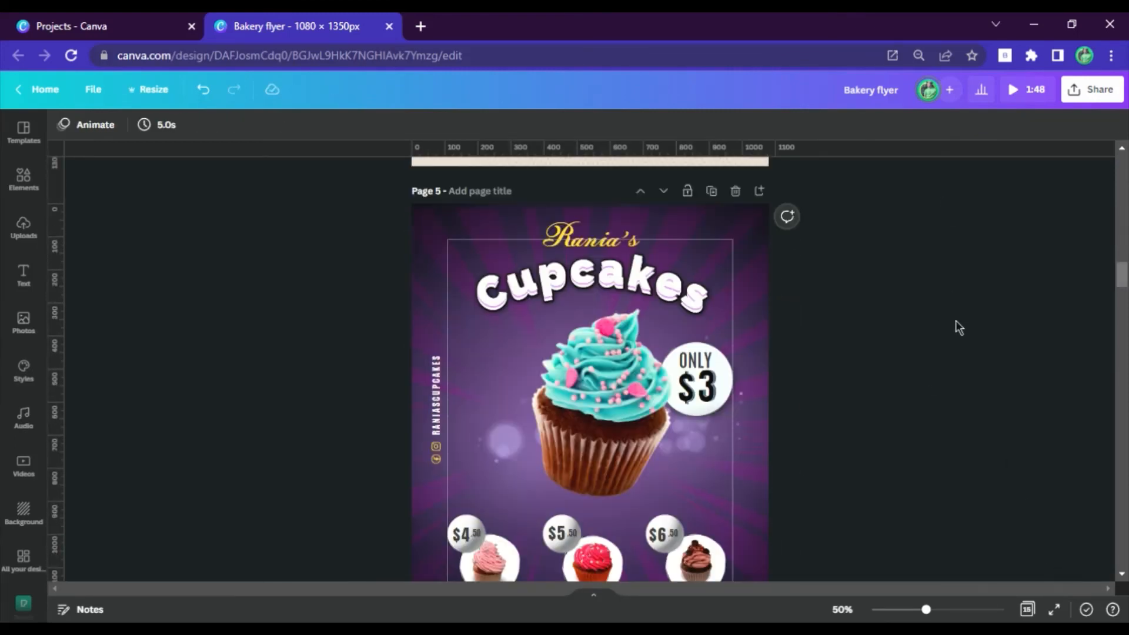
Copy the Shadow Effect graphic from page 4's assets and paste it onto the page 5 flyer.
{"action": "scroll", "coordinate": [630, 464], "scroll_direction": "up", "scroll_amount": 7}
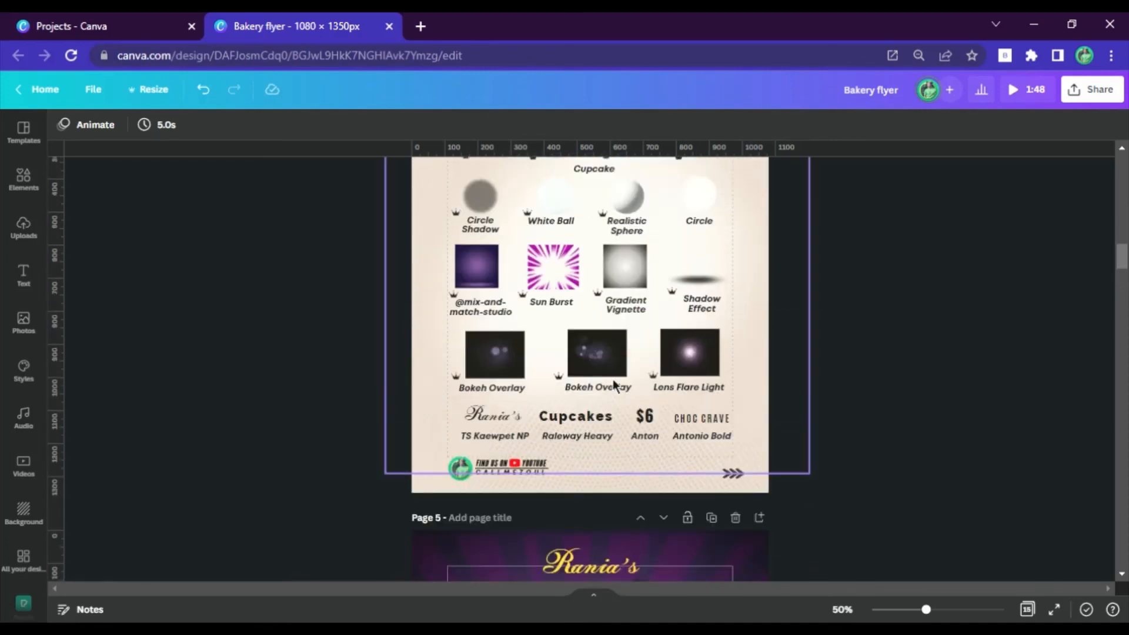
{"action": "left_click", "coordinate": [704, 368]}
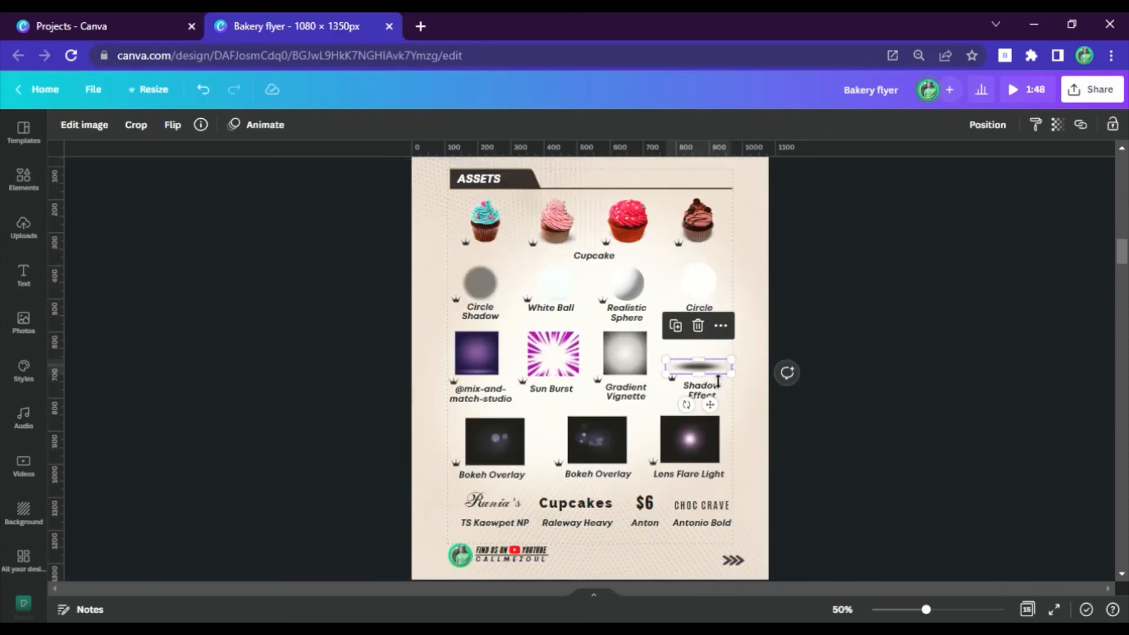
{"action": "scroll", "coordinate": [680, 378], "scroll_direction": "down", "scroll_amount": 6}
{"action": "scroll", "coordinate": [581, 435], "scroll_direction": "down", "scroll_amount": 4}
{"action": "left_click", "coordinate": [613, 346]}
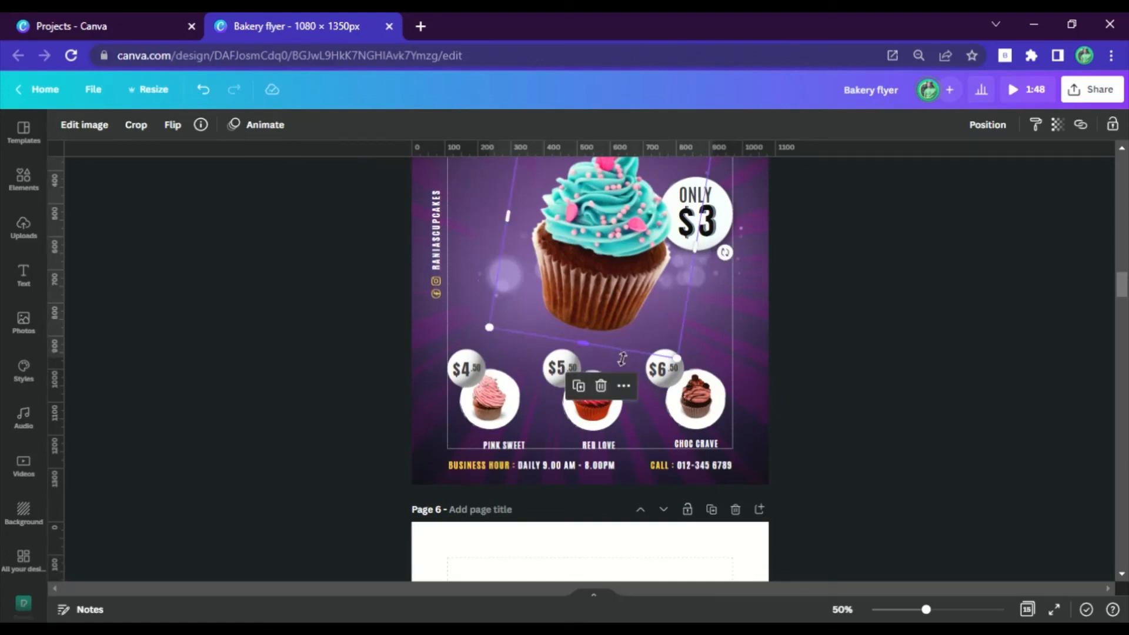
{"action": "key", "text": "ctrl+v"}
Enlarge the pasted shadow to nearly the width of the main cupcake and place it just below the cupcake's base.
{"action": "left_click_drag", "start_coordinate": [645, 263], "coordinate": [635, 257]}
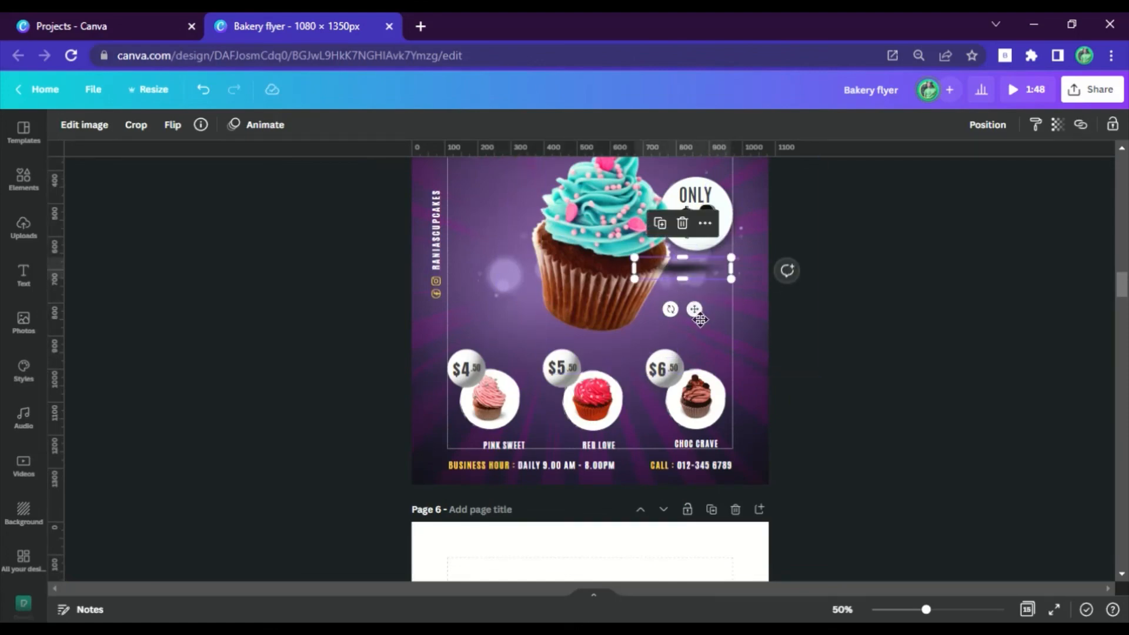
{"action": "left_click_drag", "start_coordinate": [695, 310], "coordinate": [614, 396]}
{"action": "left_click_drag", "start_coordinate": [642, 327], "coordinate": [667, 322]}
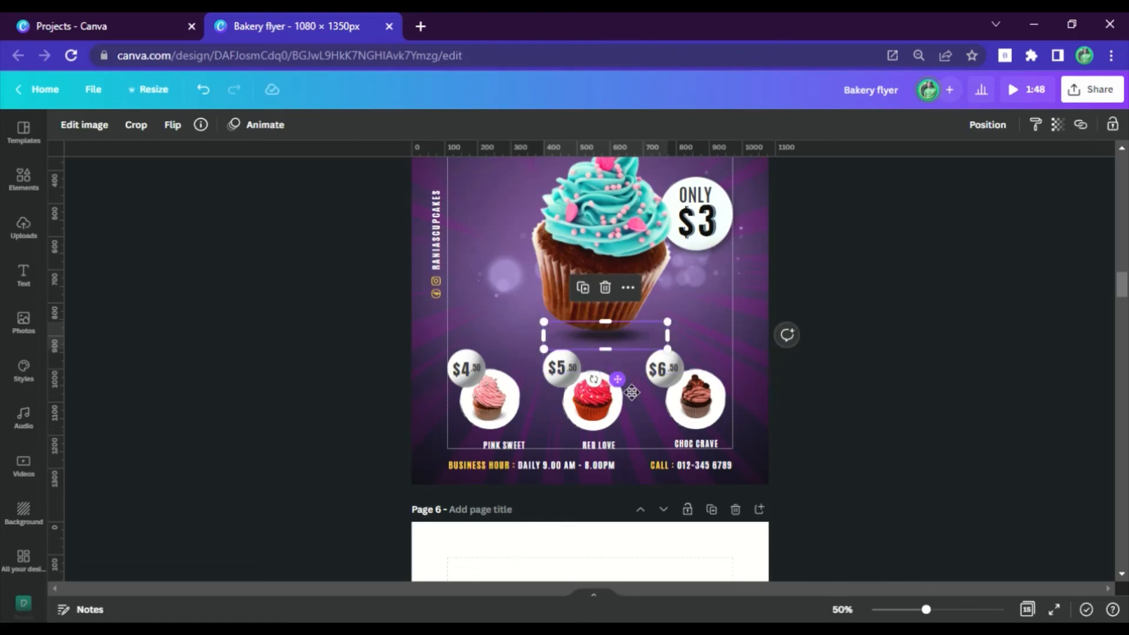
{"action": "left_click_drag", "start_coordinate": [632, 392], "coordinate": [630, 402]}
{"action": "left_click", "coordinate": [1057, 125]}
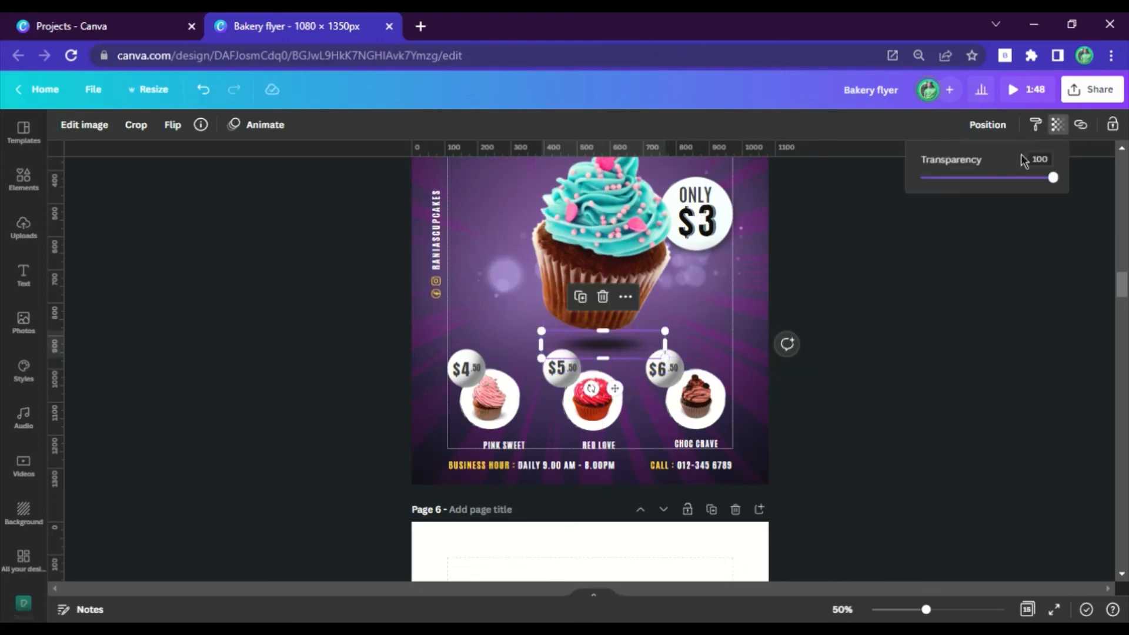
{"action": "left_click", "coordinate": [968, 334]}
{"action": "left_click", "coordinate": [968, 334]}
{"action": "scroll", "coordinate": [864, 317], "scroll_direction": "up", "scroll_amount": 3}
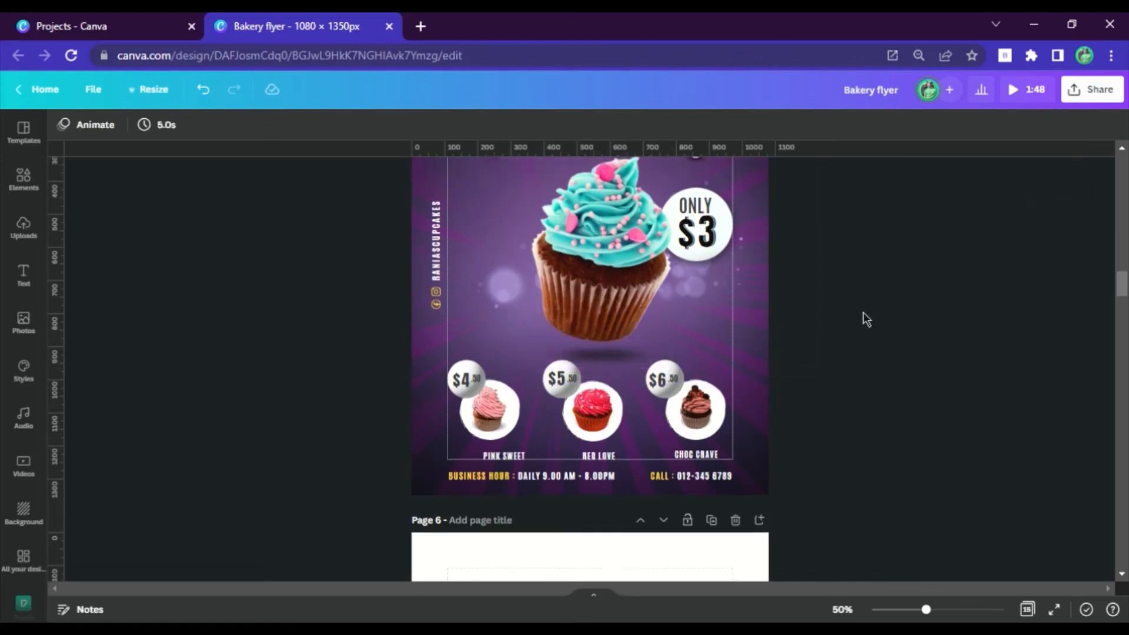